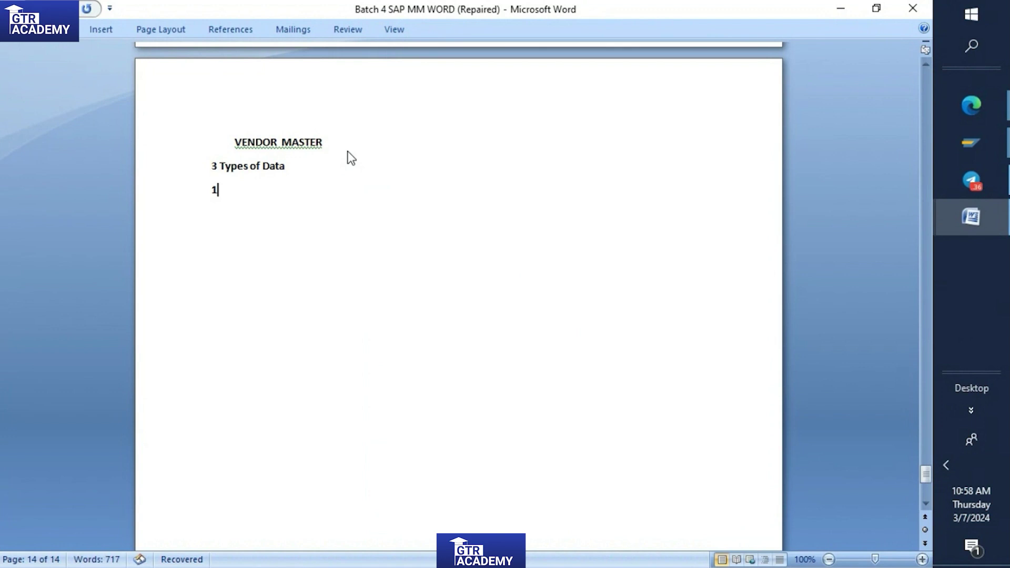
Step: Complete the numbered list under "3 Types of Data" with the items General Data, Company code Data and Purchasing data
text() G)
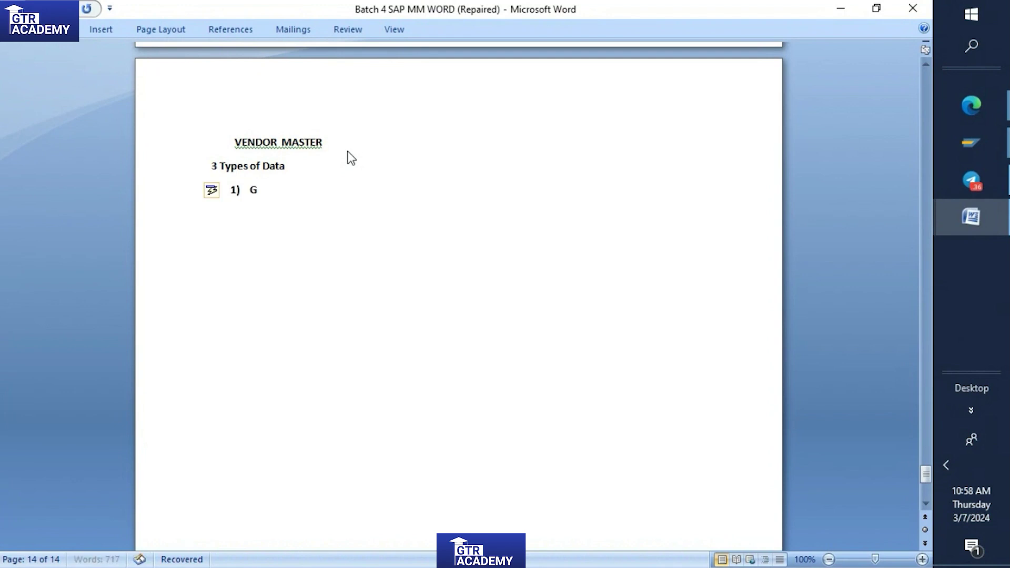
text(eneral Data)
key(Return)
text(2))
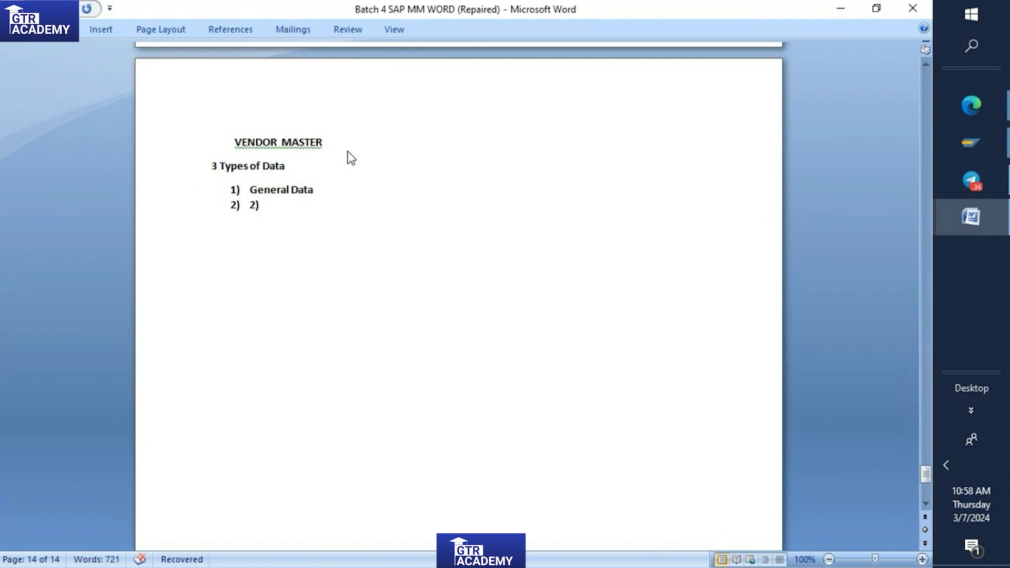
key(BackSpace)
key(BackSpace)
text(Compa)
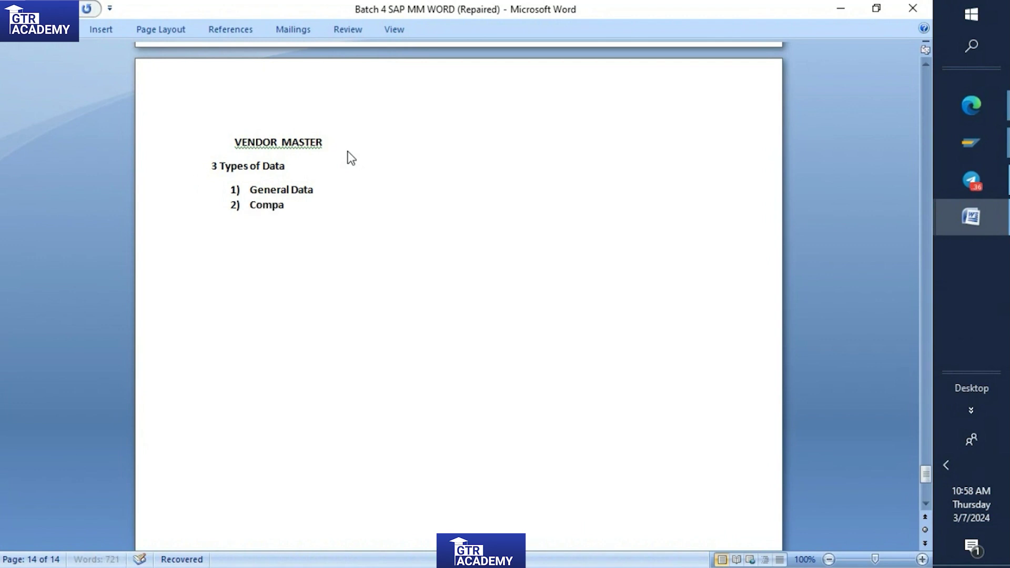
text(ny code Data)
key(Return)
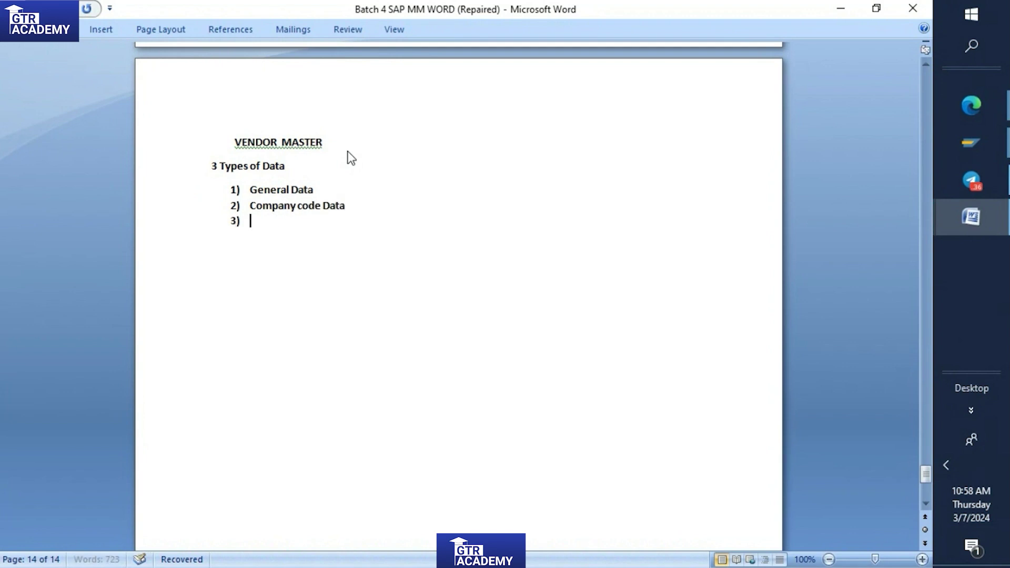
text(purchasing data)
key(Return)
key(BackSpace)
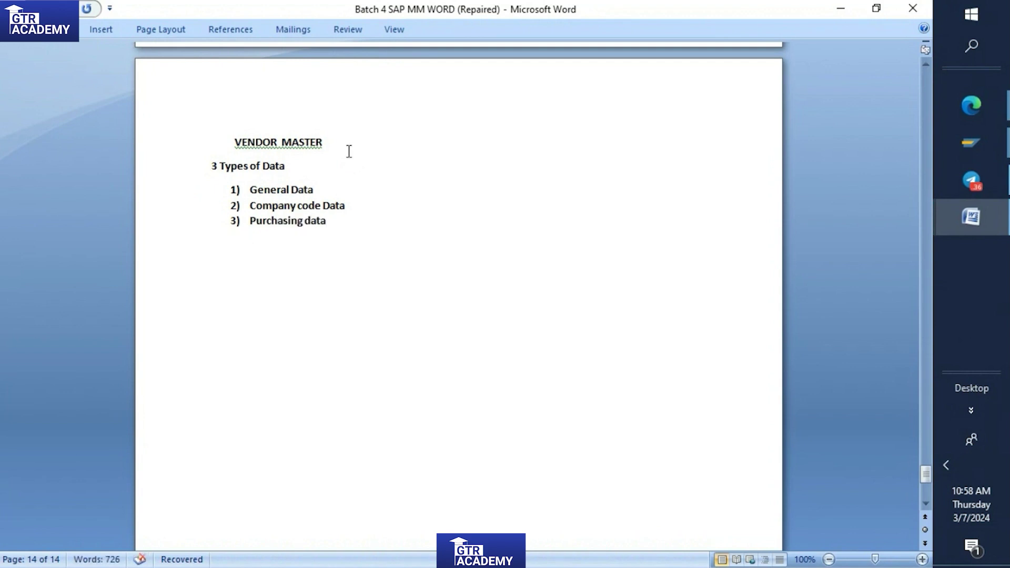
Step: Below the list, add the line "Vendor master is created" and under it "1)Company code level:Basic data of vendor & accounting"
key(Return)
text(Vendor)
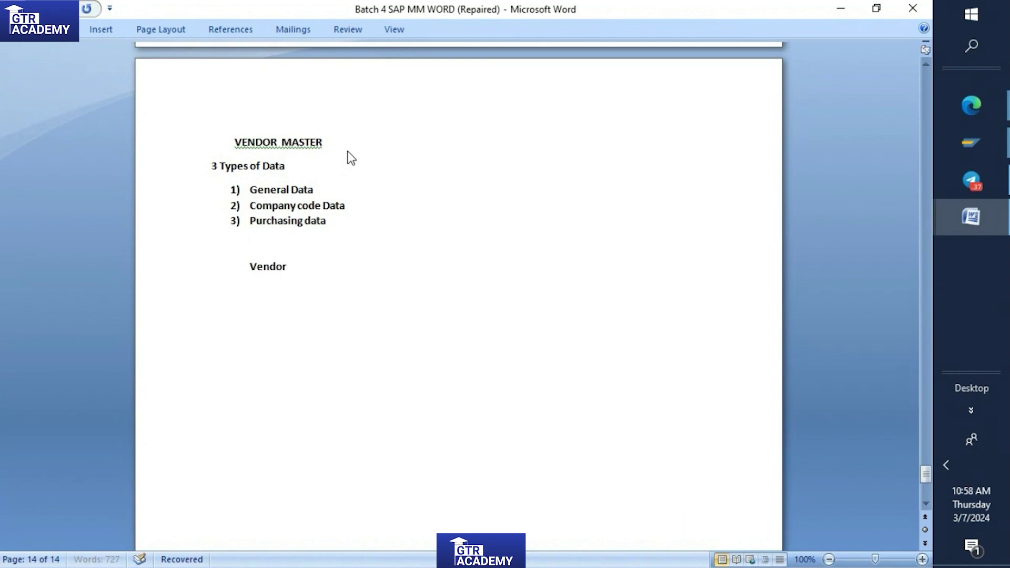
text( master is creat)
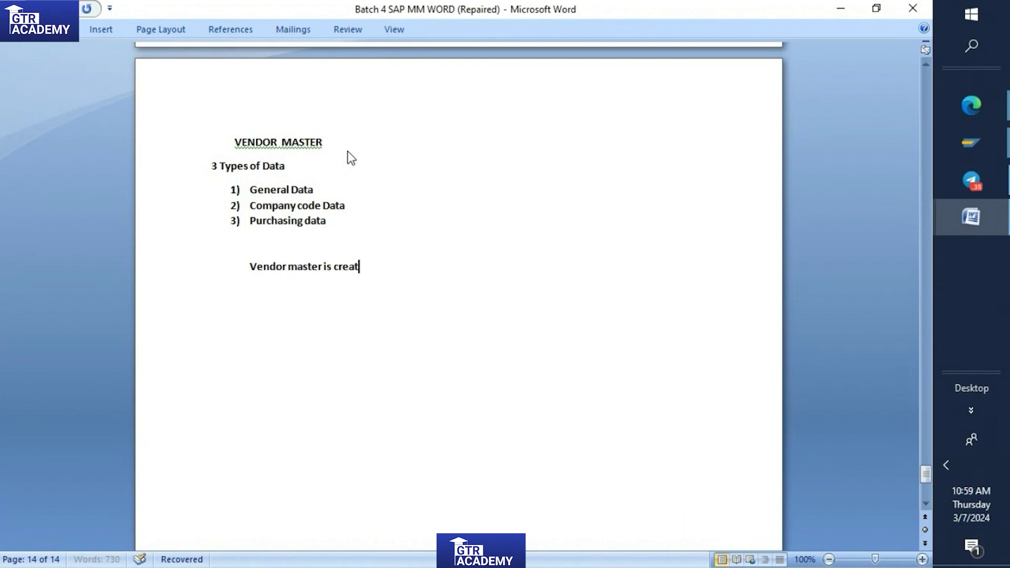
text(ed t)
key(Return)
text(1)Company code level:)
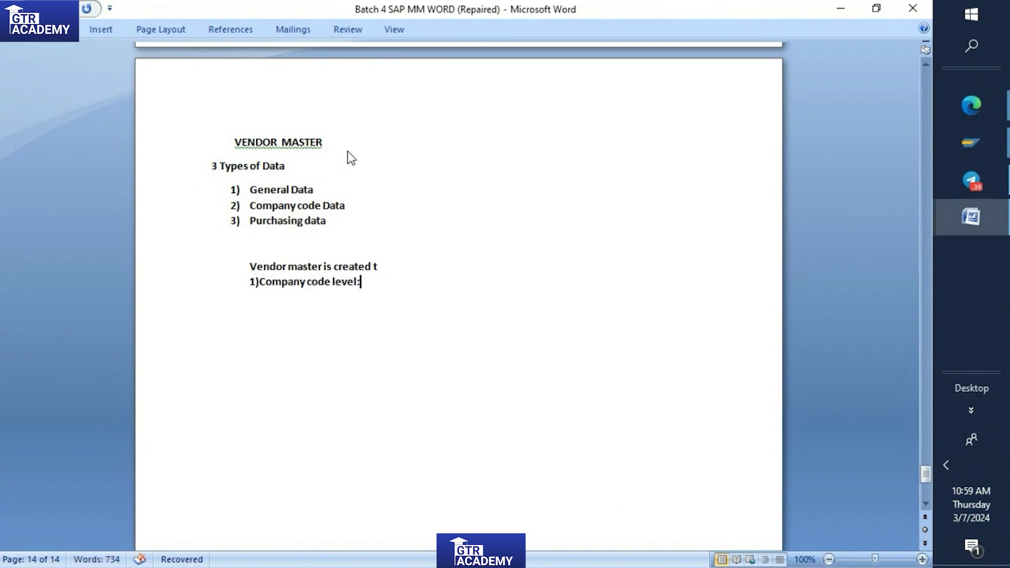
text(Basic data)
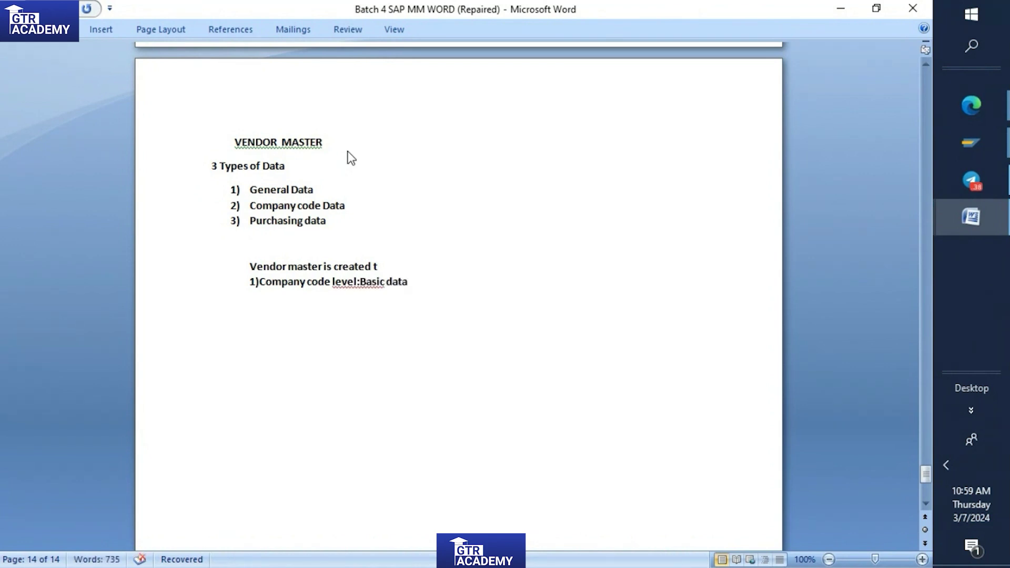
text( of veno)
key(BackSpace)
text(dor & accounti)
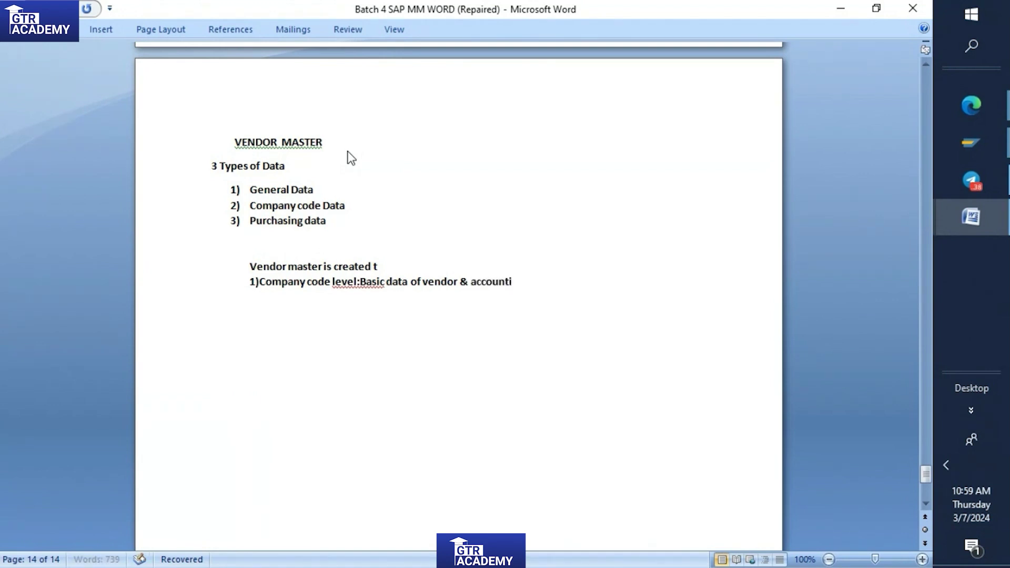
text(ng)
key(Return)
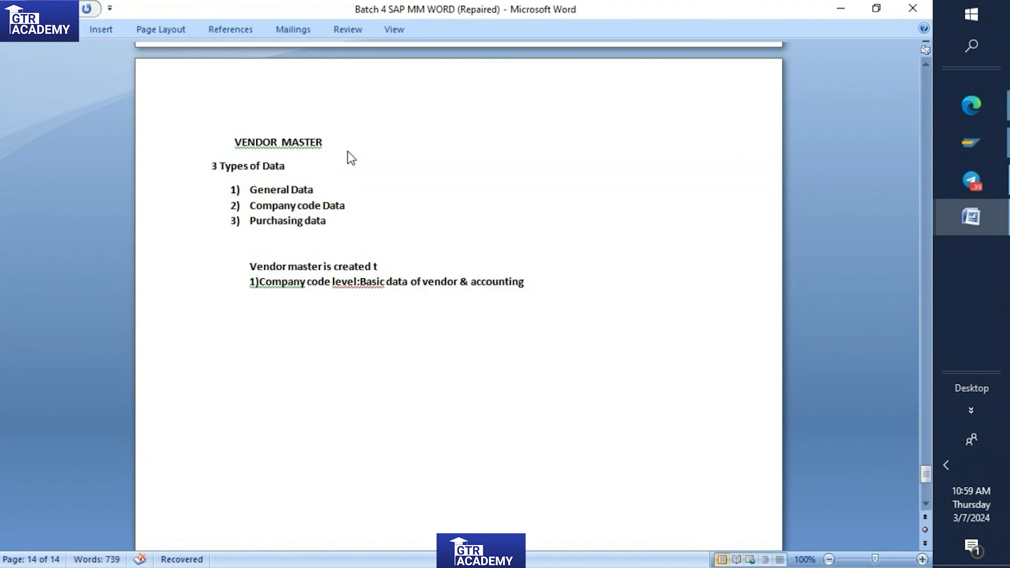
click(385, 269)
key(BackSpace)
Step: Add the second level on a new line: "2)purchase organization level:Basic Data & Purchasing Data"
click(530, 285)
key(Return)
text(2)purchase organis)
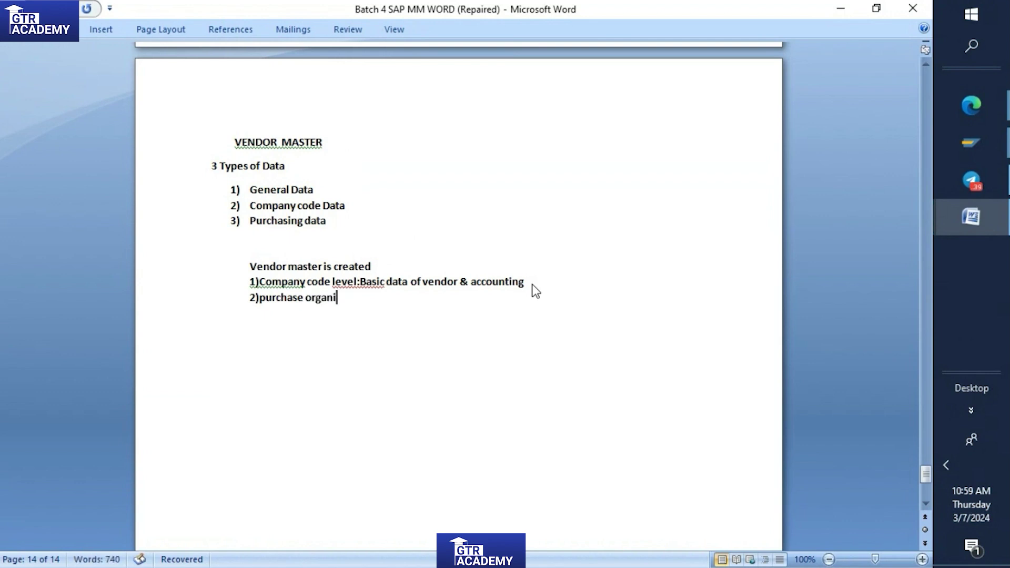
text(ation level:)
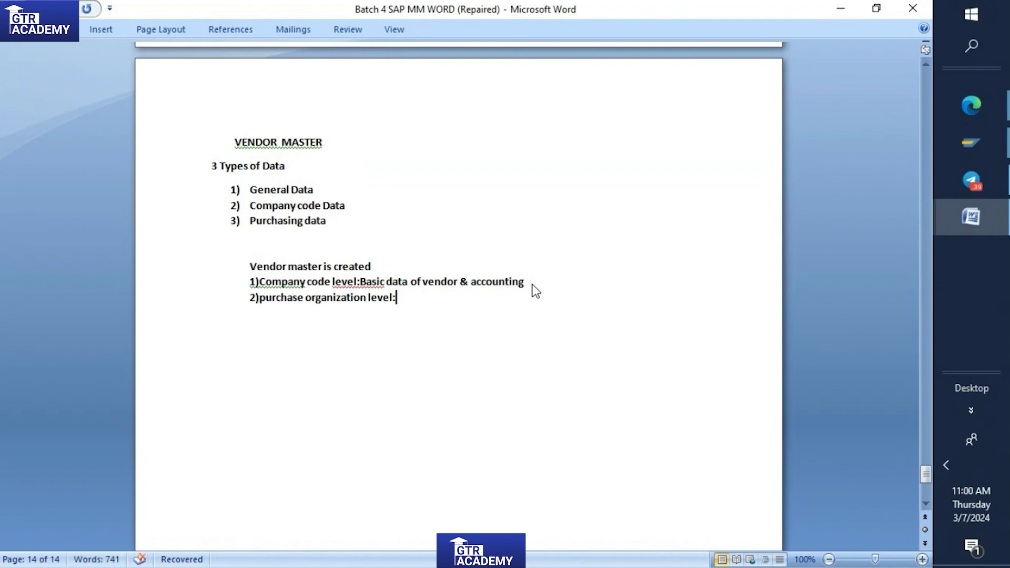
text(Basic Dat)
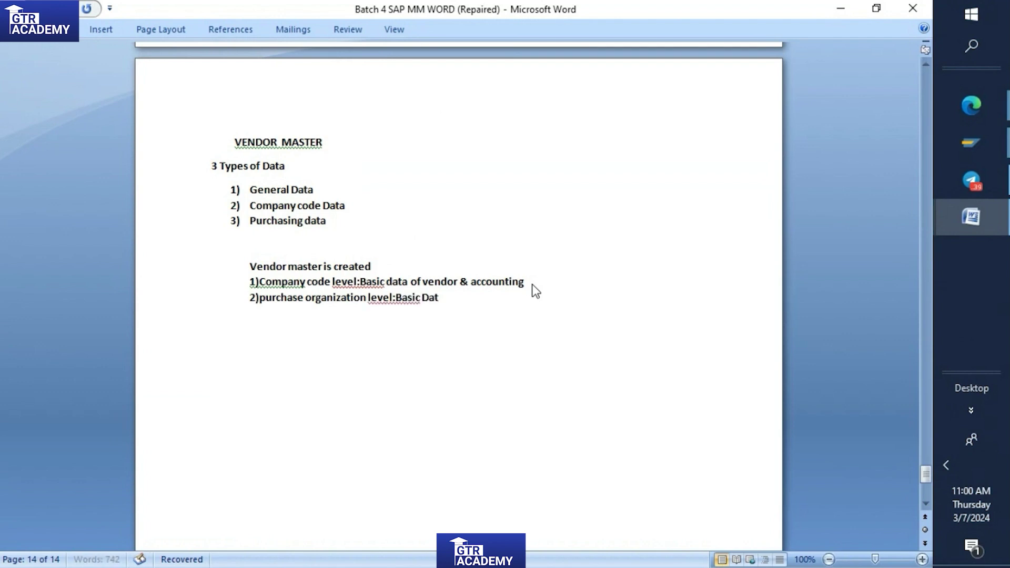
text(a & Purchasing Data)
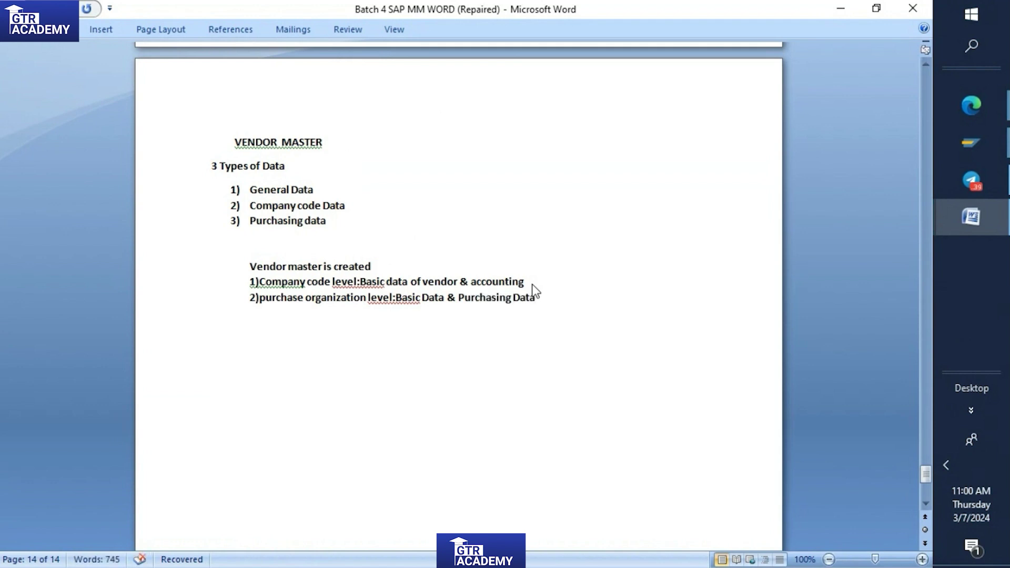
key(Return)
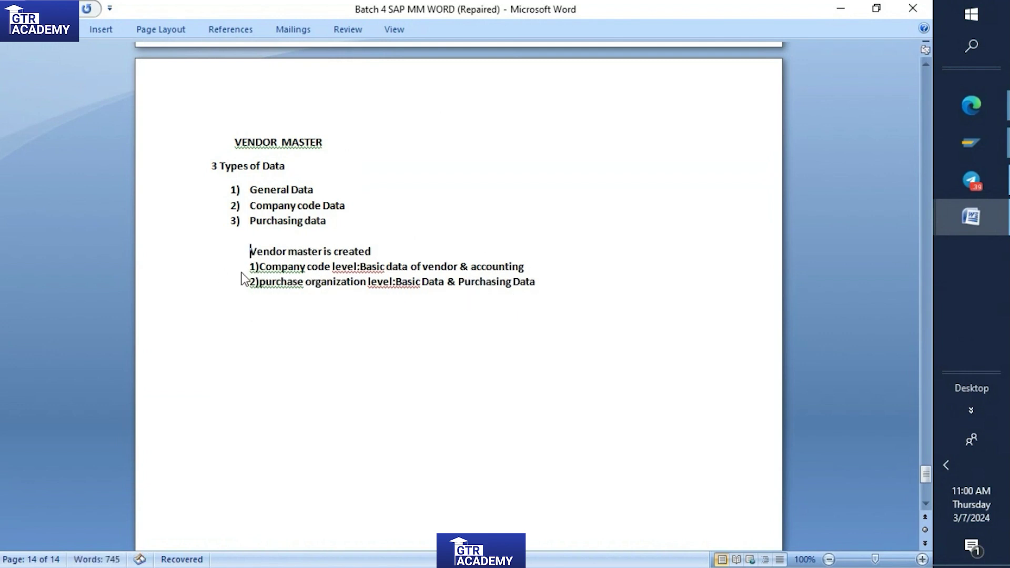
Step: Separate "Vendor master is created" from its two levels with a blank line, and shift "3 Types of Data" rightward under the title
click(388, 266)
key(Return)
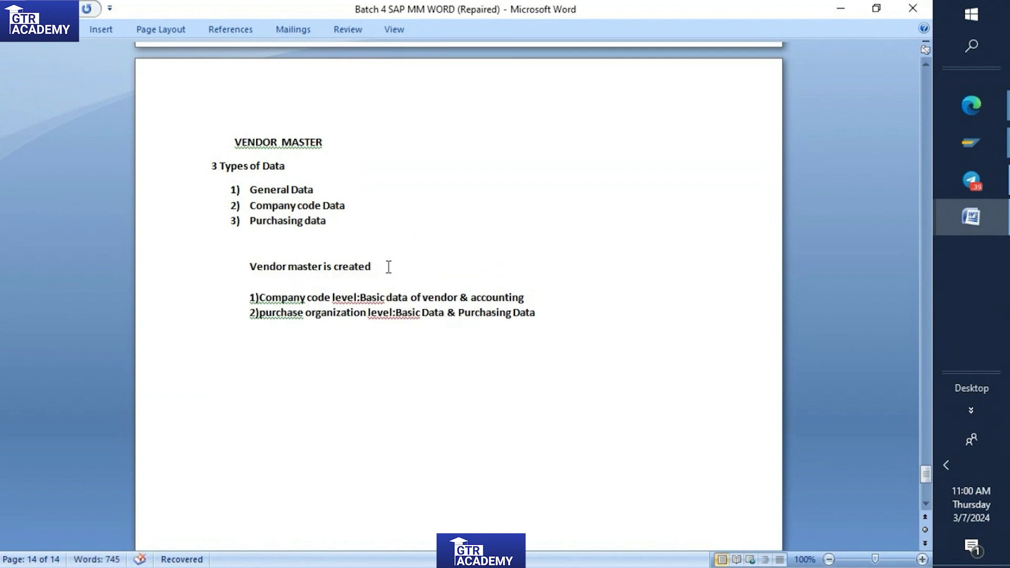
click(209, 169)
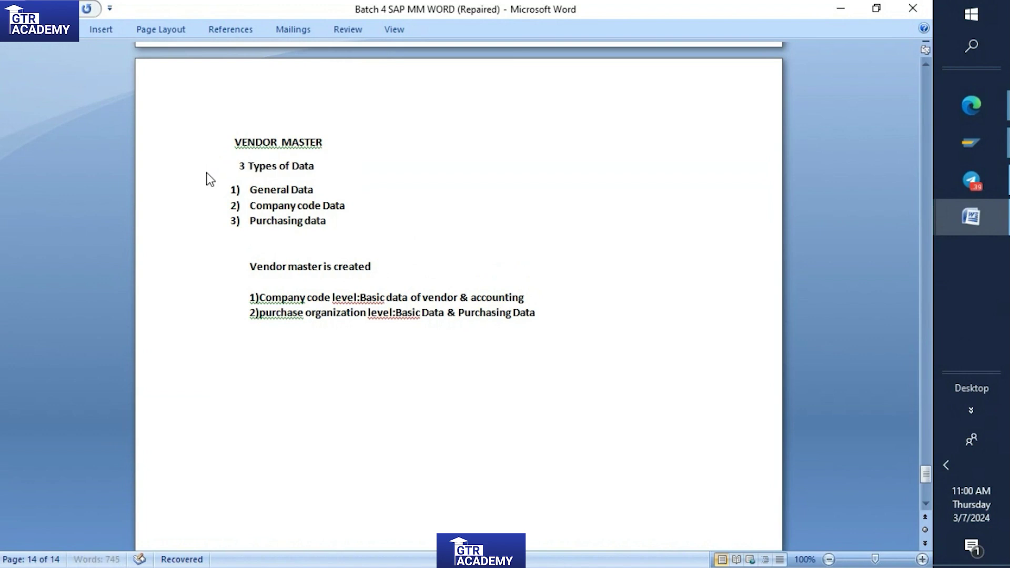
Step: Below the two levels, add a "T-CODES" heading followed by the lines "XK01:Creation" and "XK02:Change"
click(543, 323)
text(T-CODES)
key(Return)
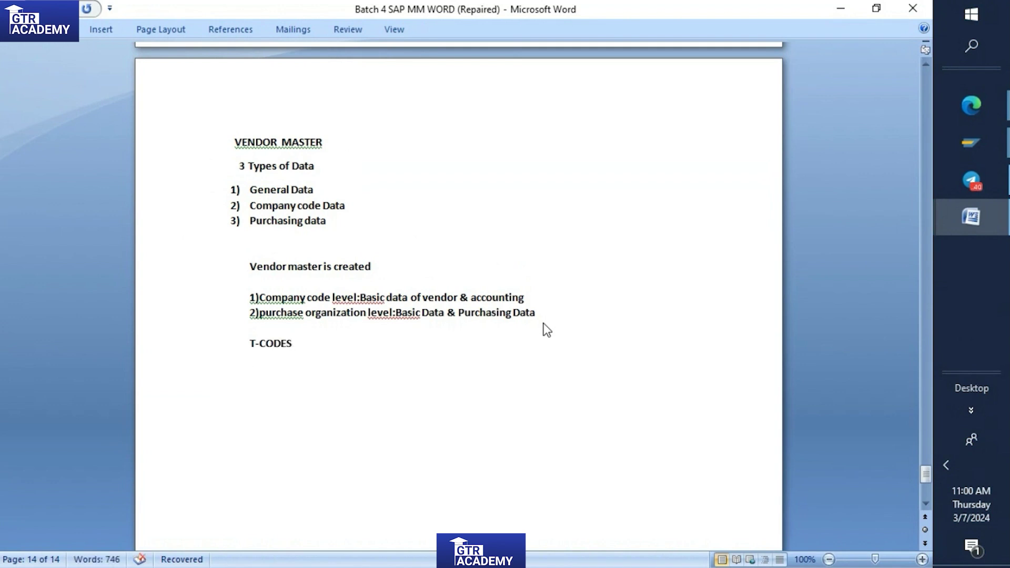
text(XK01:Creation)
key(Return)
text(XK)
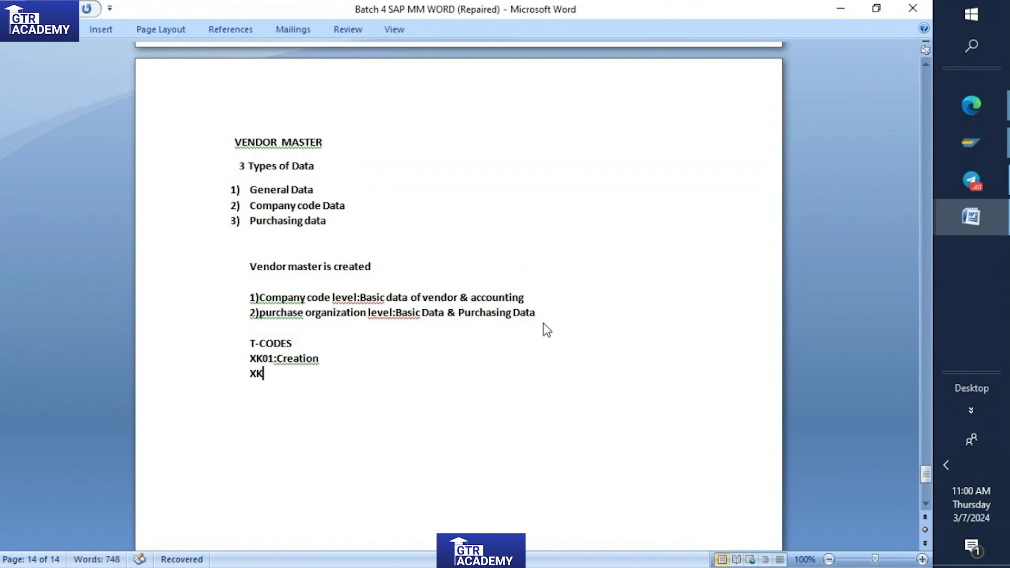
text(02:Change )
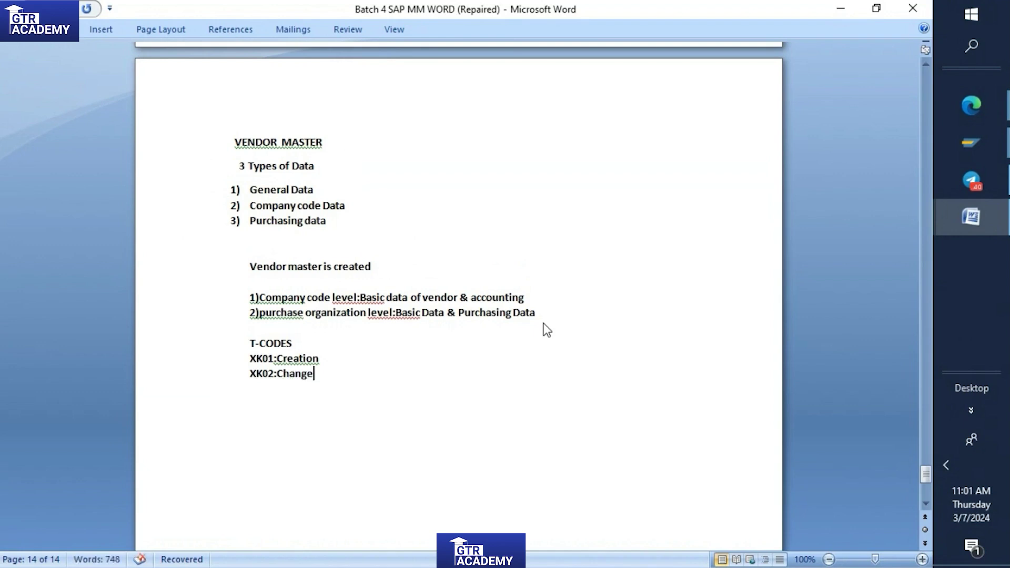
Step: Continue the T-code list with the lines "XK03:Display" and "XK04:Display the changes"
text(XK03:)
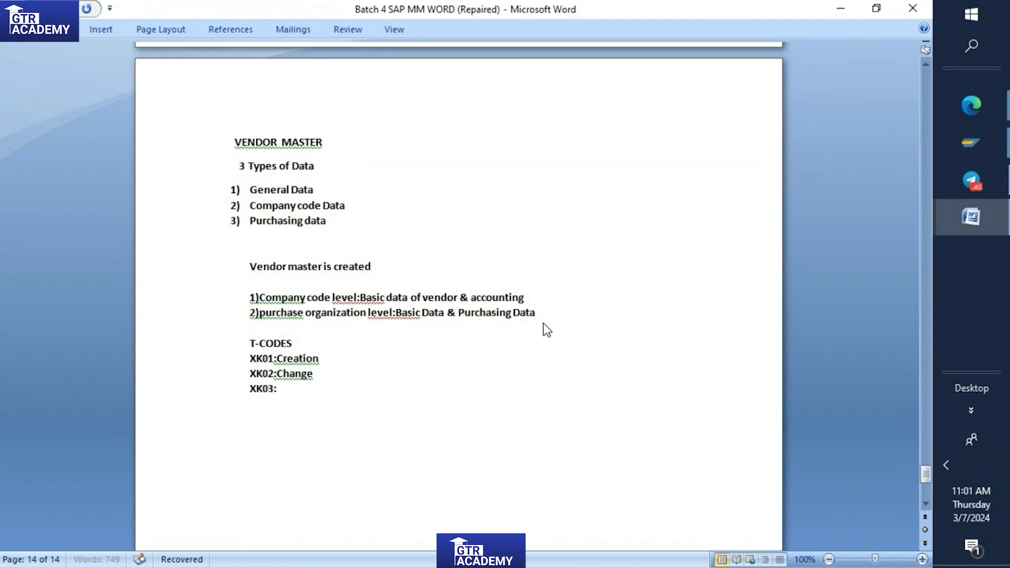
text(Display)
key(Return)
text(XK04)
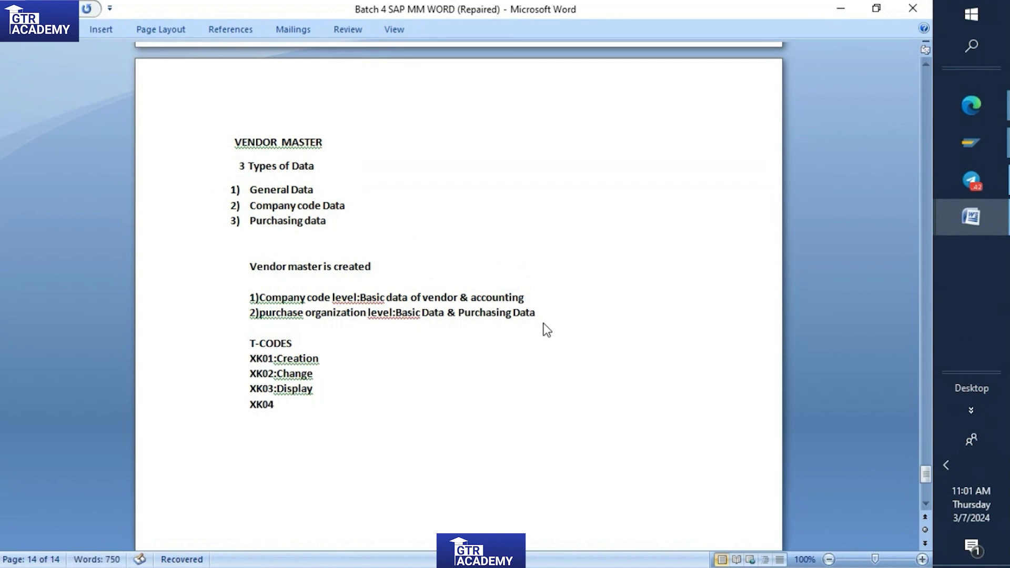
text(:Display)
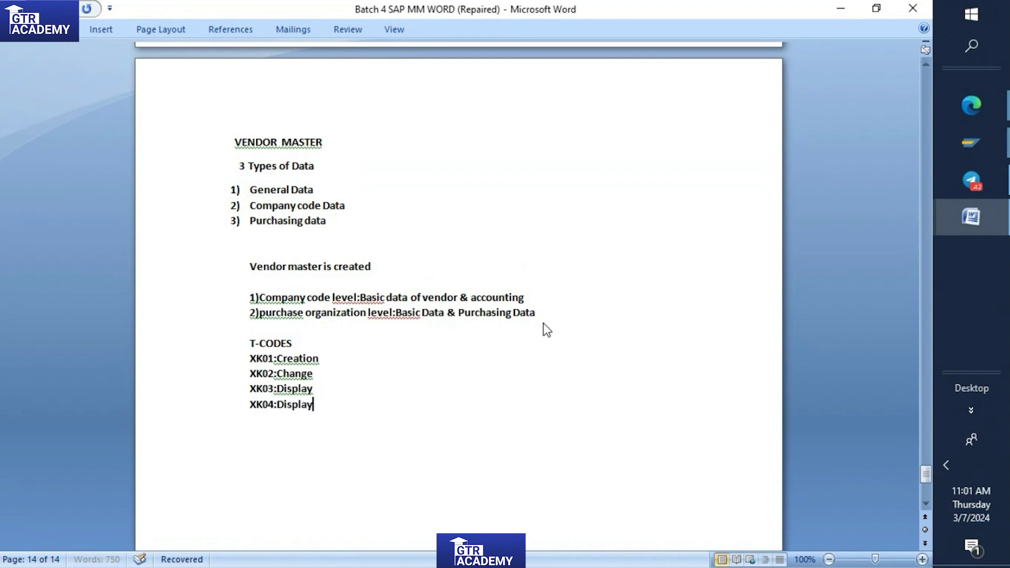
text( the changes)
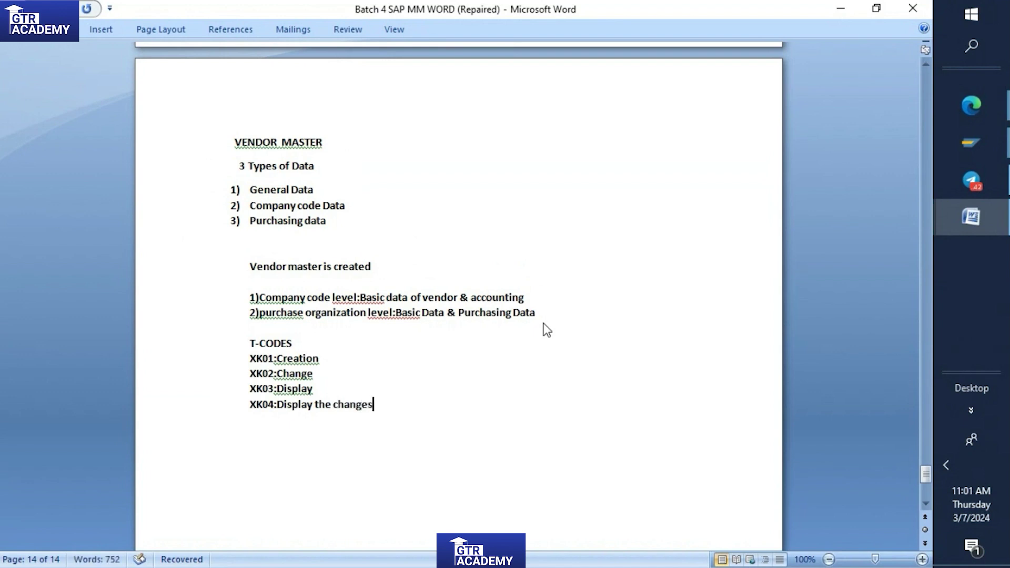
key(Return)
Step: Add the T-code lines "XK05:Block/unblock vendor" and "Xk06:Flag for deletion" to the list
text(X)
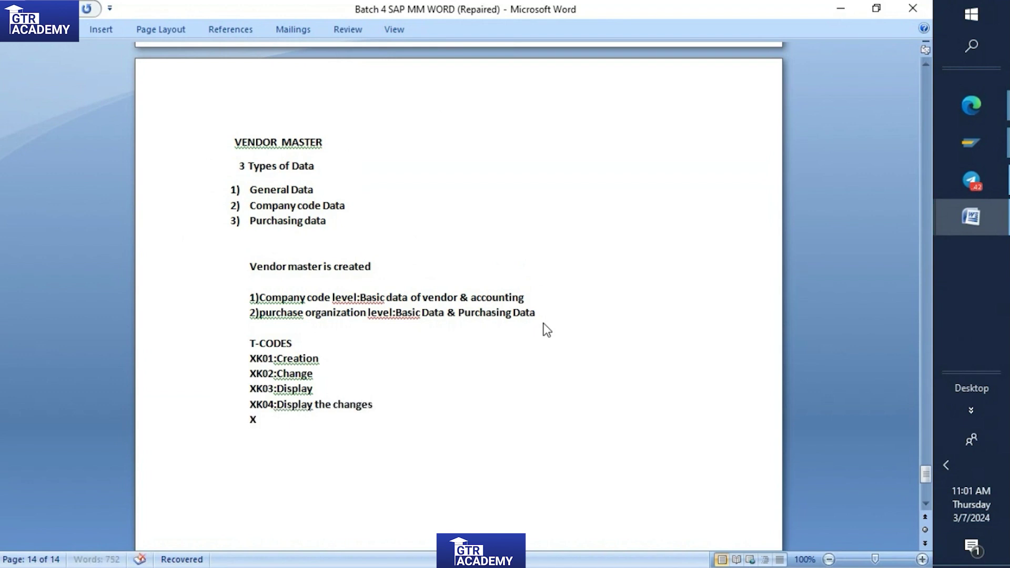
text(K05:B)
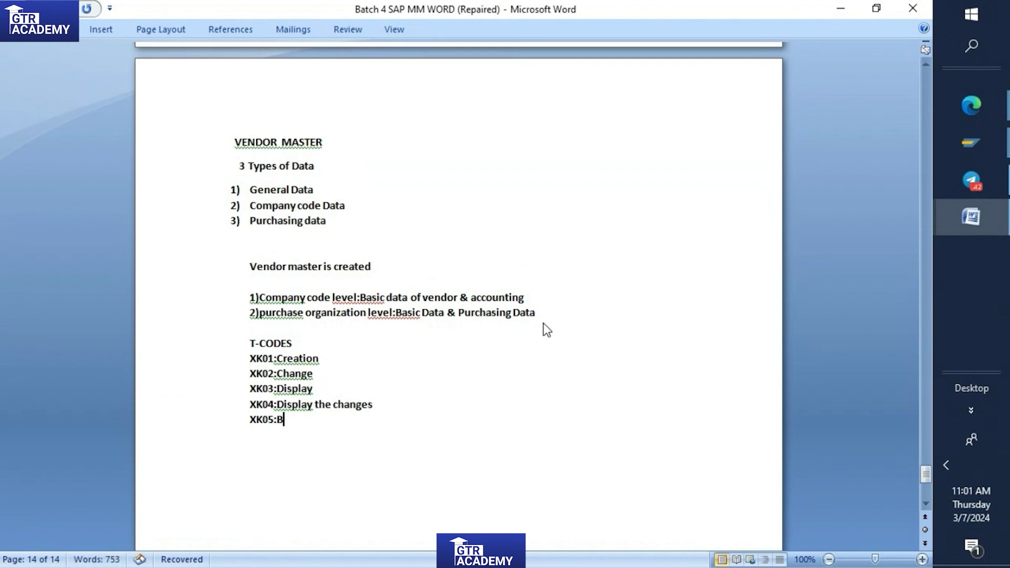
text(lock/unb)
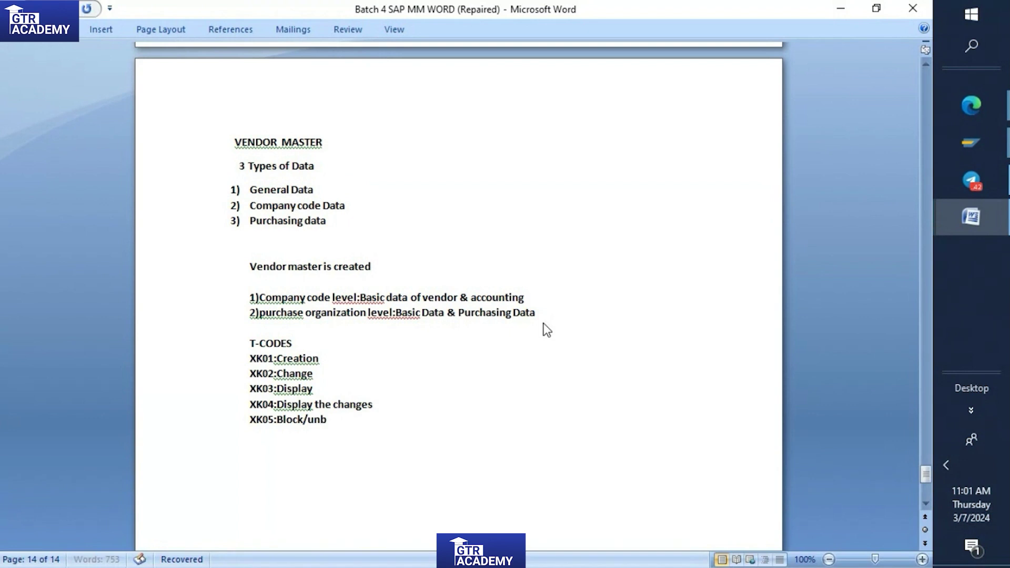
text(lock)
text(vendor)
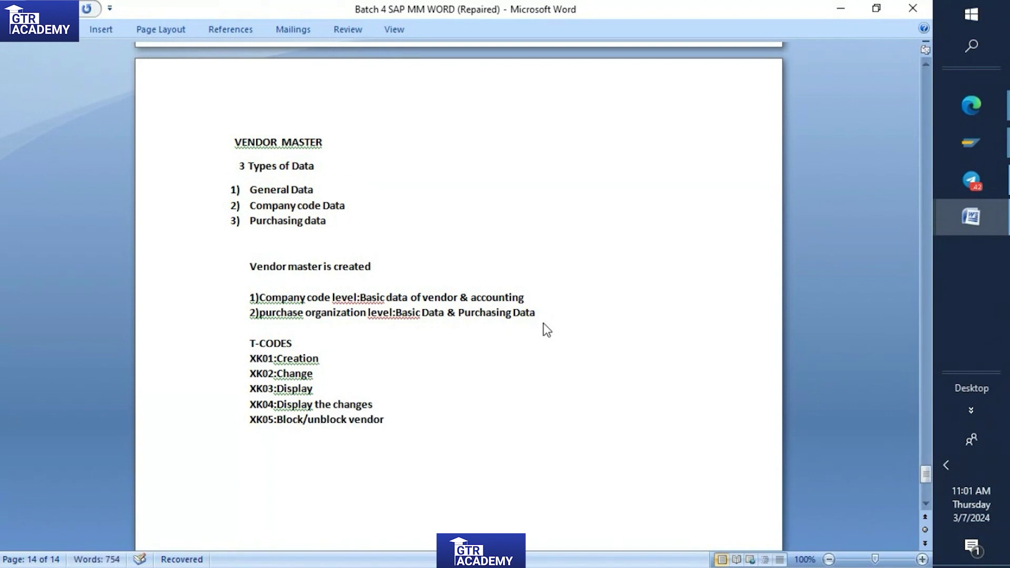
key(Return)
text(Xk06:Fla)
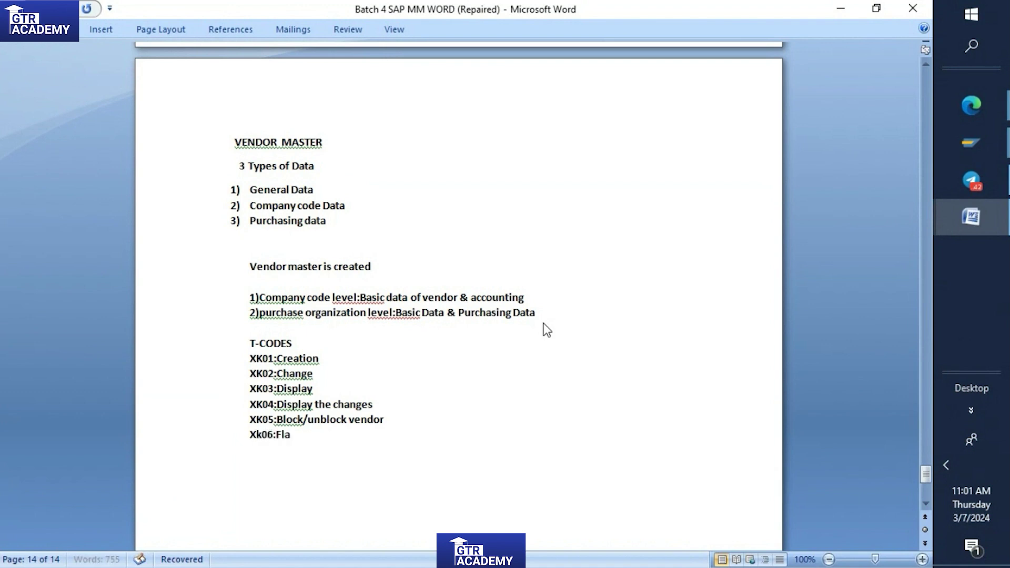
text(g for deletion)
key(Return)
Step: Finish the T-code list with the line "MKVZ:Vendor list"
text(M)
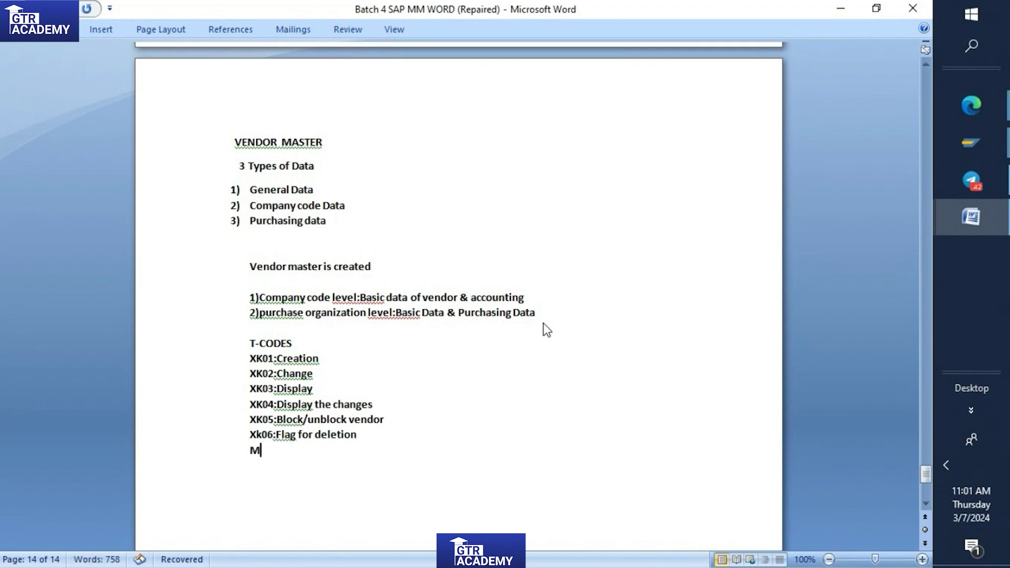
text(KVZ:Vendor)
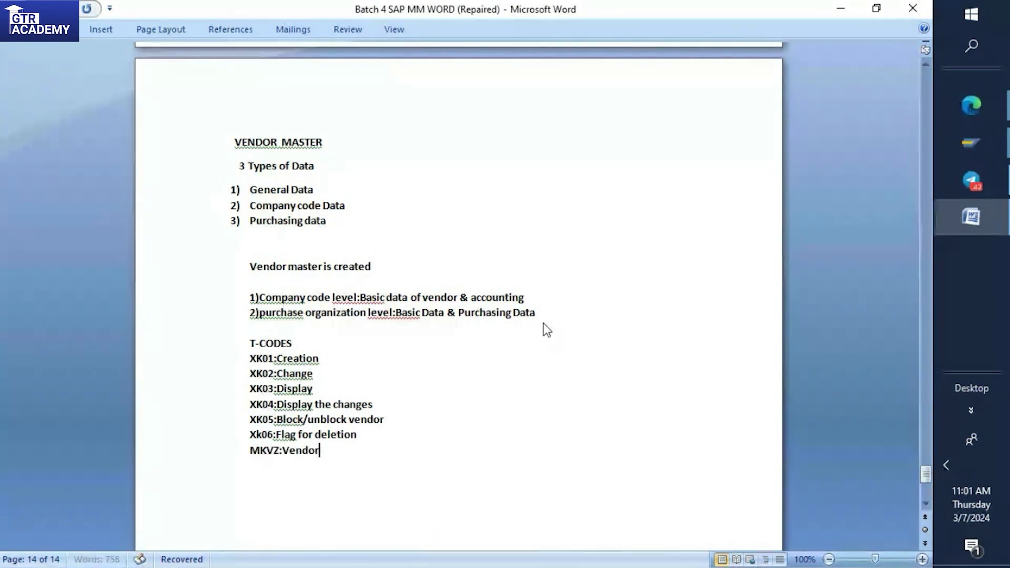
text( list)
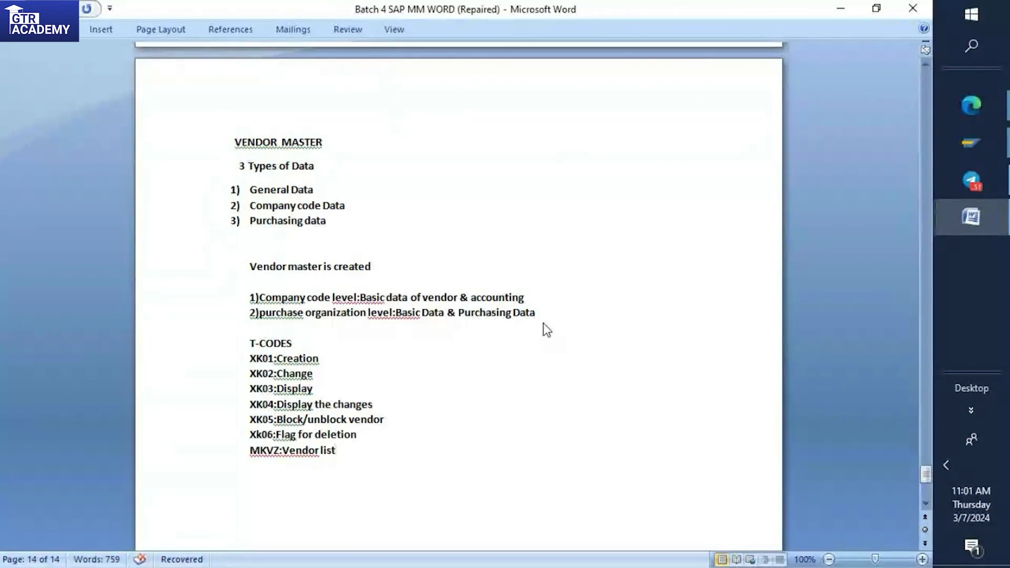
Step: Insert a blank line below the "T-CODES" heading and highlight the heading in yellow
click(313, 343)
key(Return)
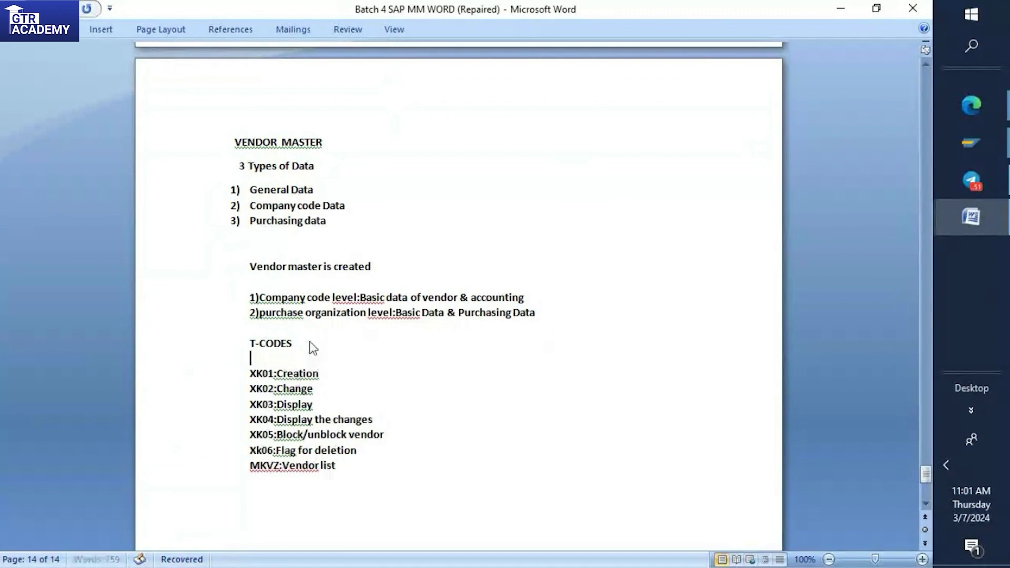
triple_click(256, 343)
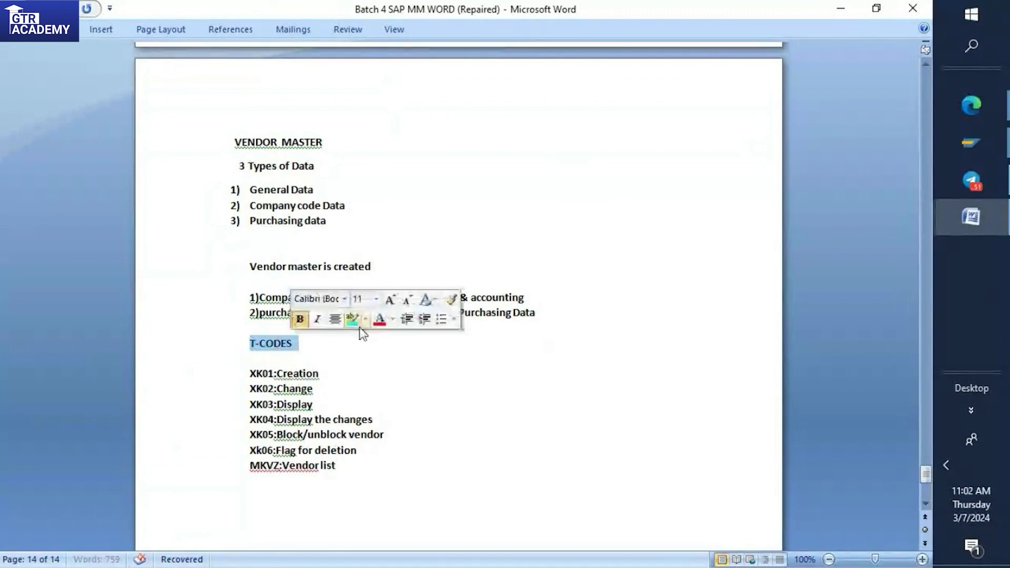
click(365, 318)
click(362, 335)
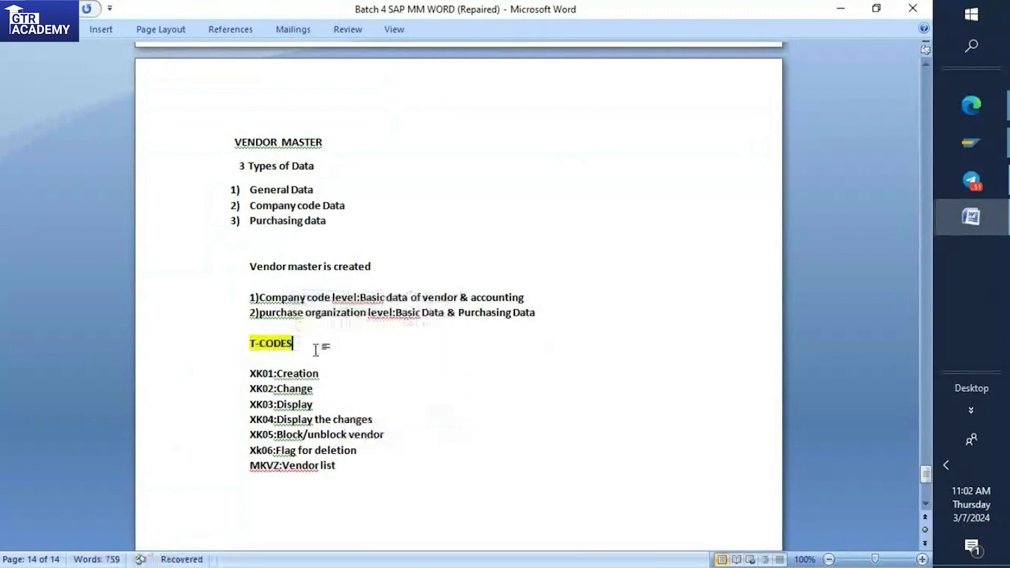
Step: Highlight the "Vendor master is created" and "3 Types of Data" headings in yellow
drag(249, 266, 379, 266)
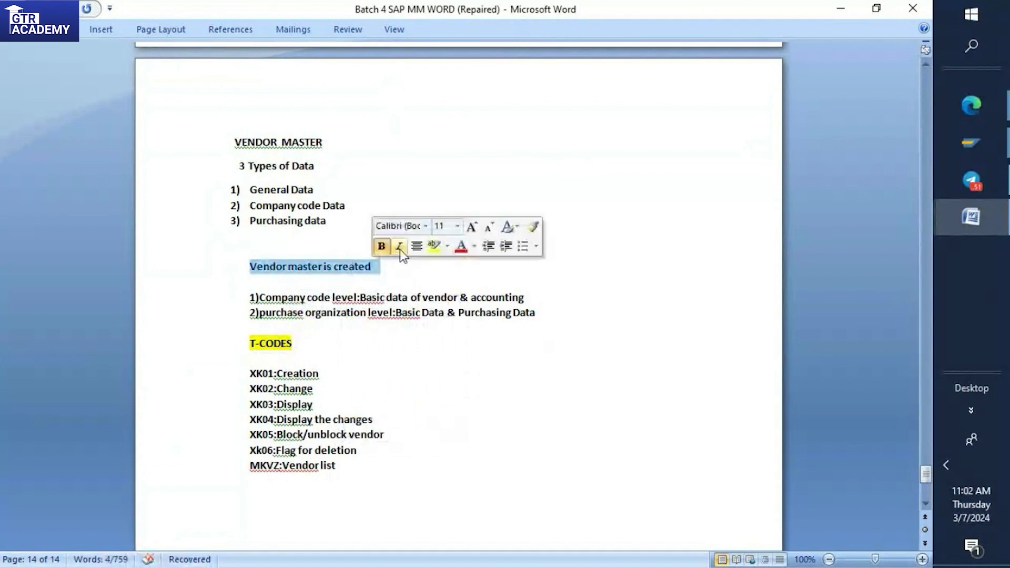
click(434, 245)
drag(236, 166, 322, 169)
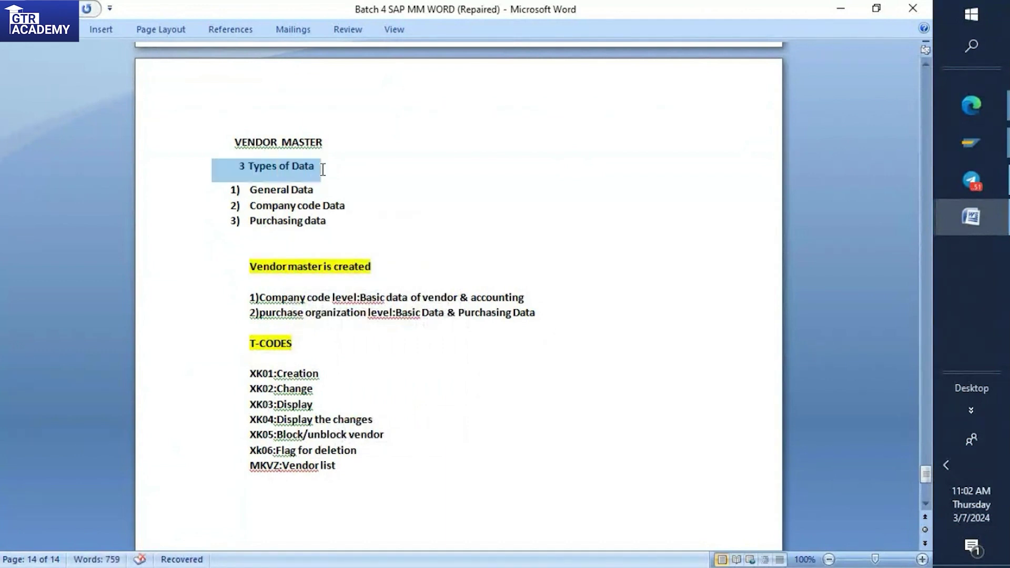
click(383, 146)
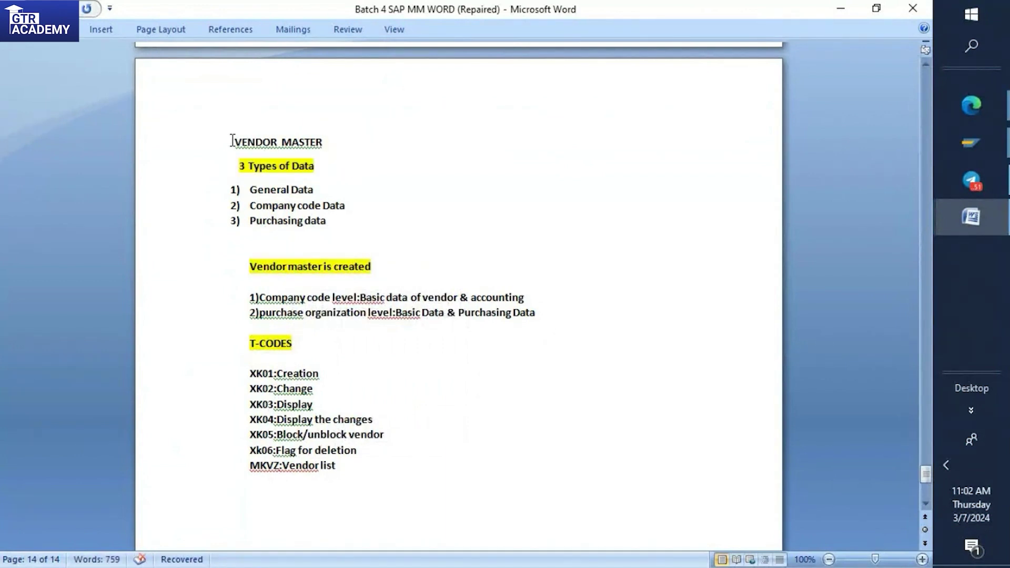
Step: Indent the "VENDOR MASTER" title with leading spaces and highlight it in turquoise
click(231, 142)
key(space)
key(space)
key(space)
key(space)
key(space)
key(space)
key(space)
key(space)
key(space)
key(space)
key(space)
key(space)
key(space)
key(space)
key(space)
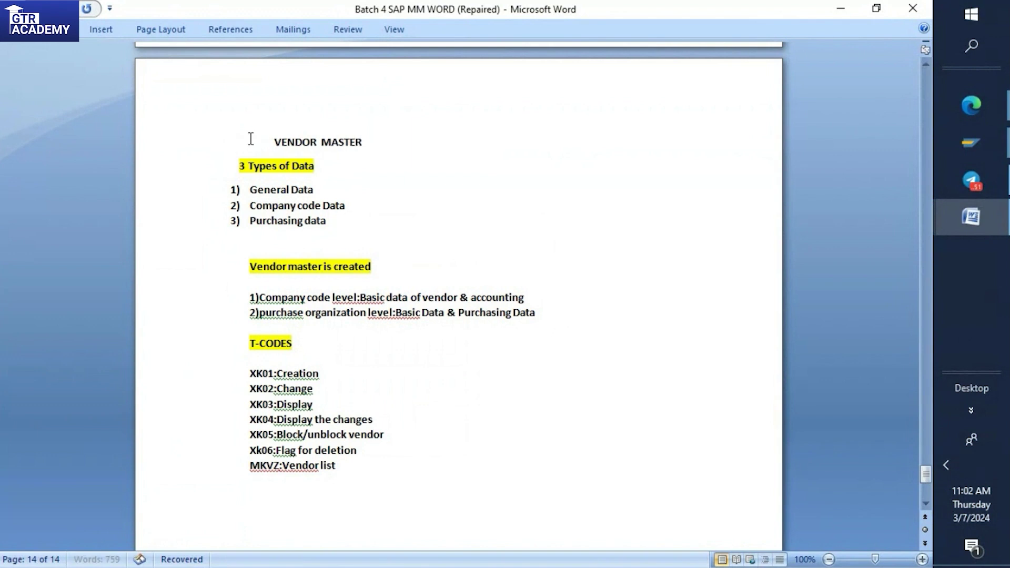
triple_click(269, 138)
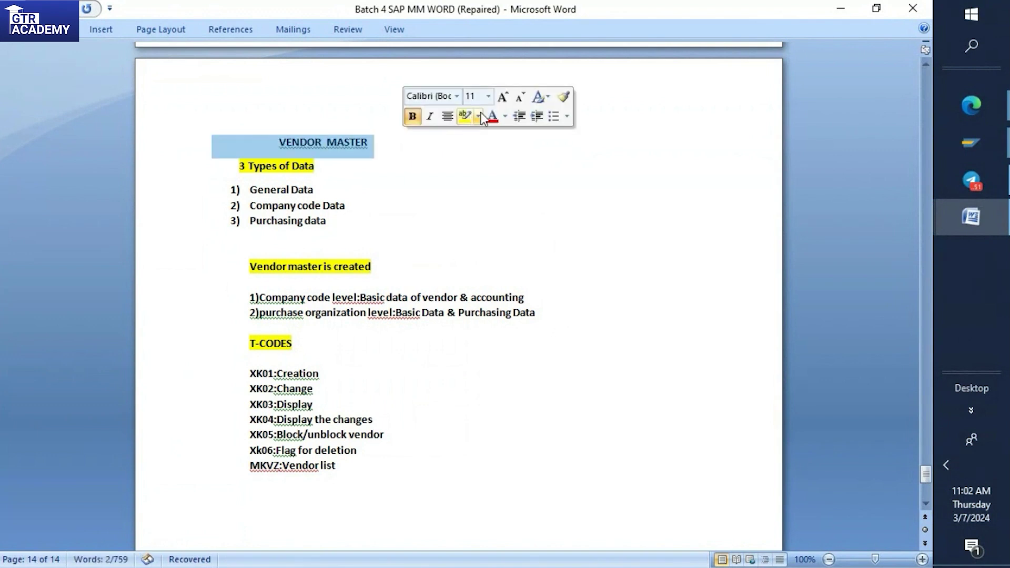
click(478, 116)
click(514, 134)
click(417, 173)
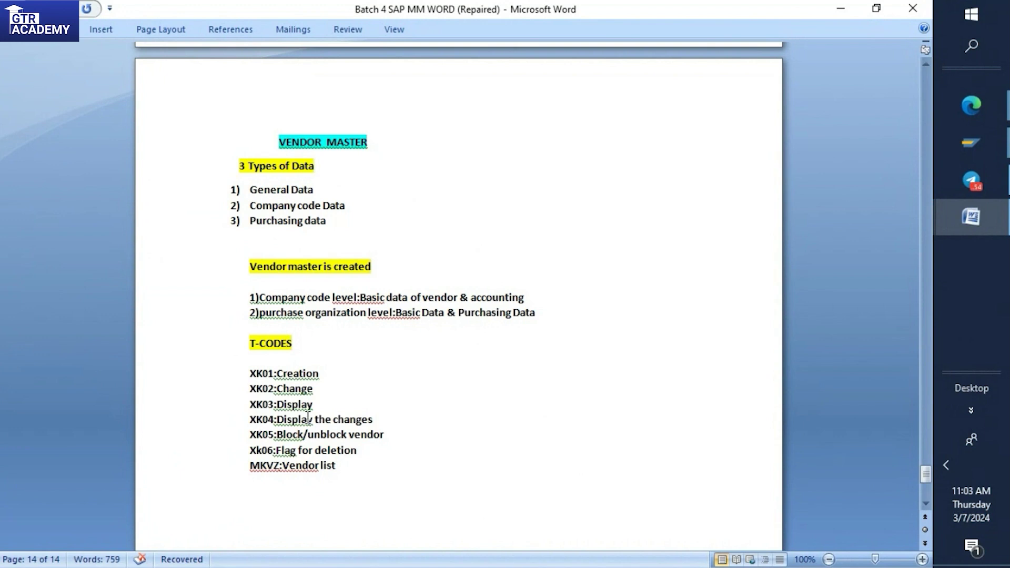
Step: Switch to the open SAP "Material types" session and dismiss the broken-connection error messages
scroll(305, 415, down, 2)
scroll(303, 416, up, 2)
mouse_move(958, 140)
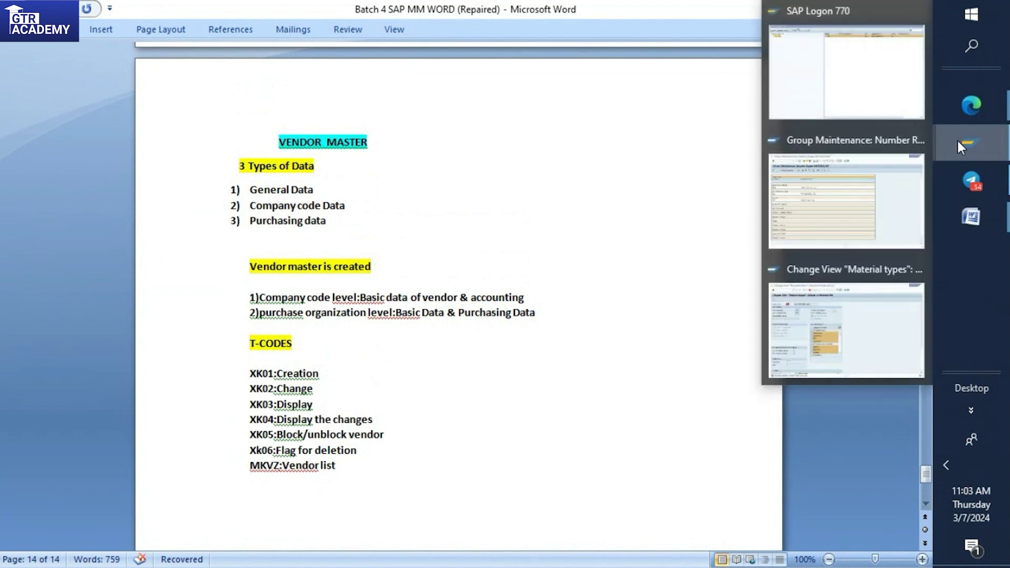
click(782, 333)
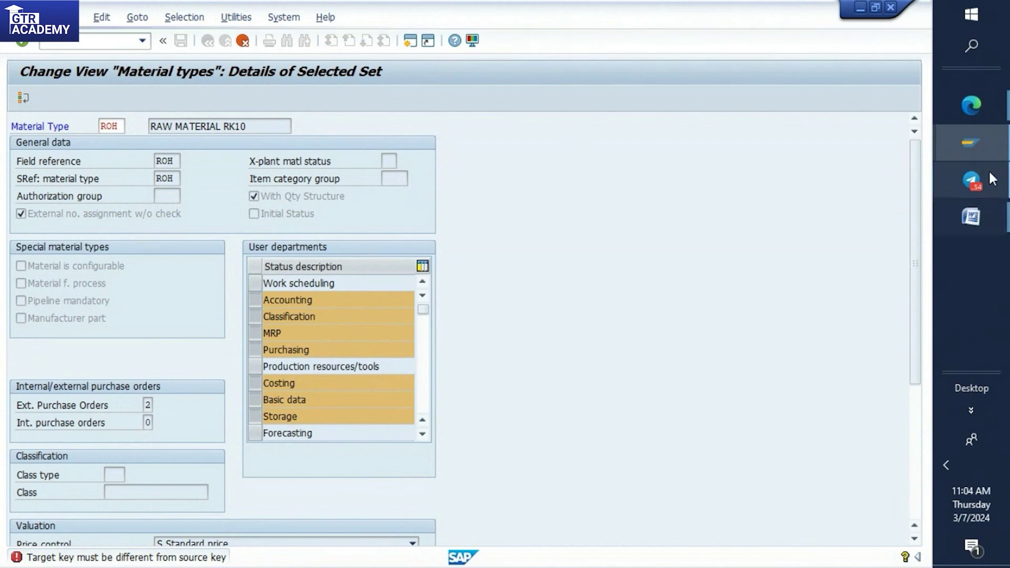
mouse_move(971, 148)
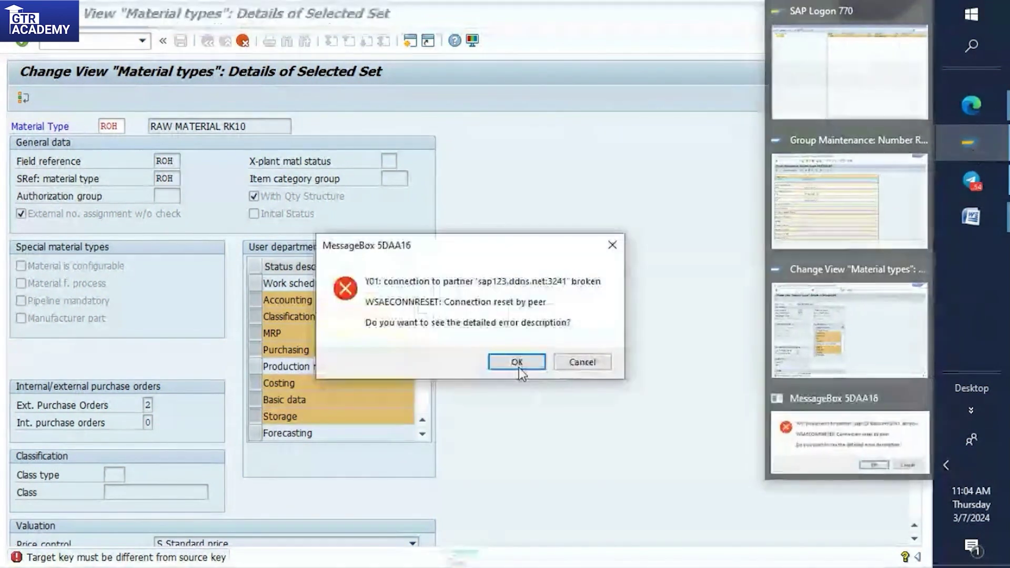
click(517, 364)
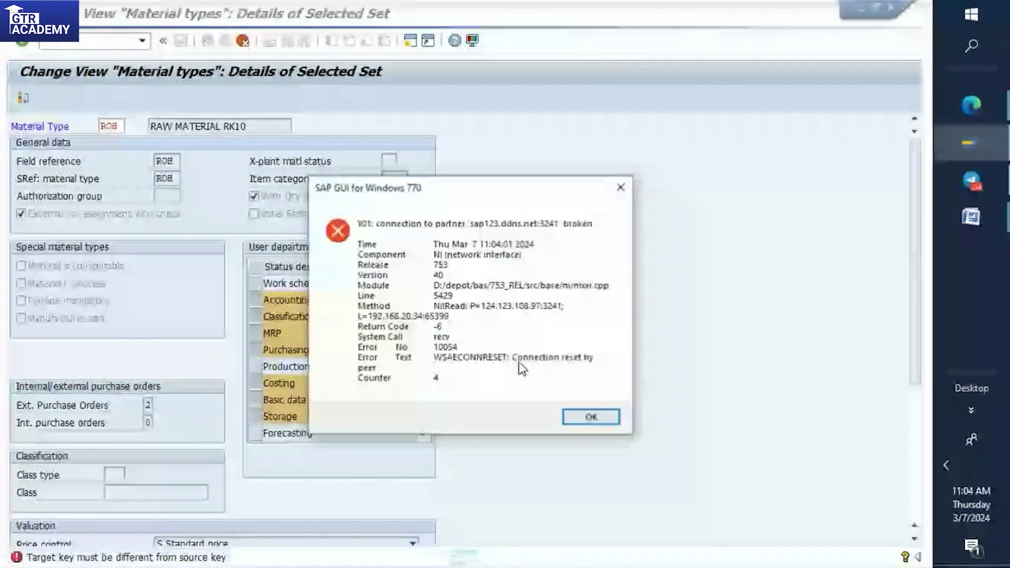
click(590, 413)
Step: Switch to SAP Logon and open a new connection to the SAP system Y01
mouse_move(968, 135)
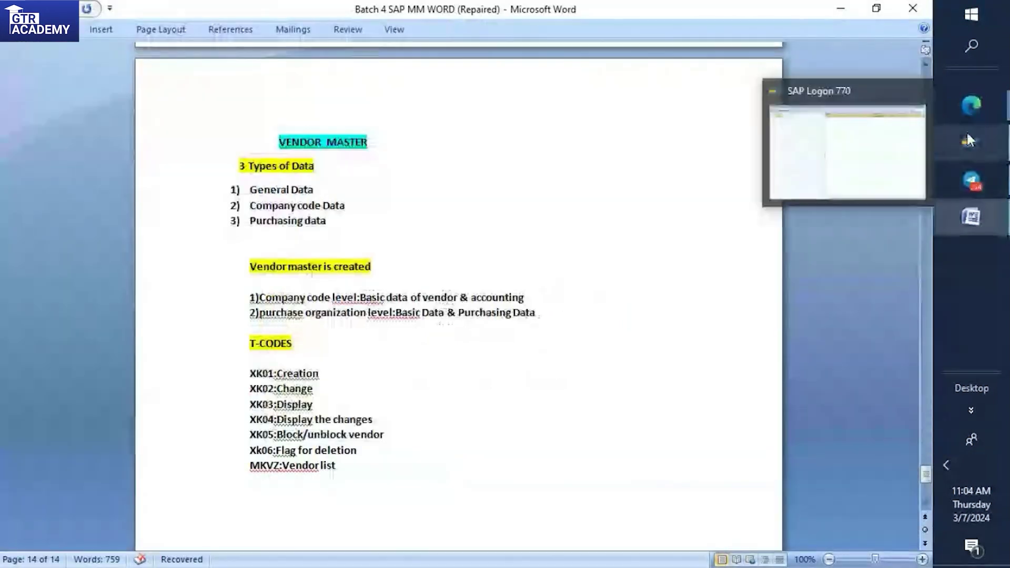
click(863, 165)
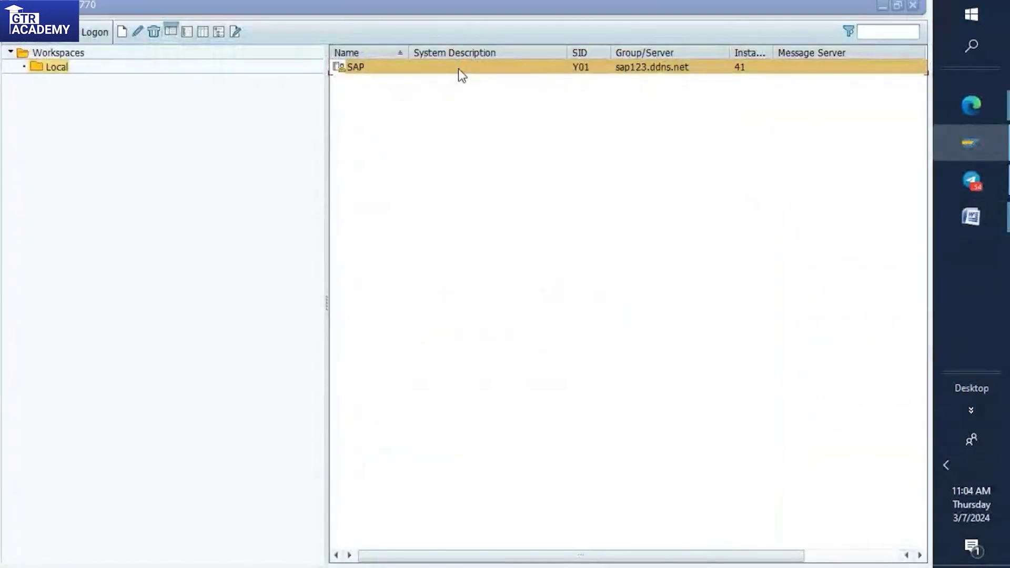
double_click(442, 68)
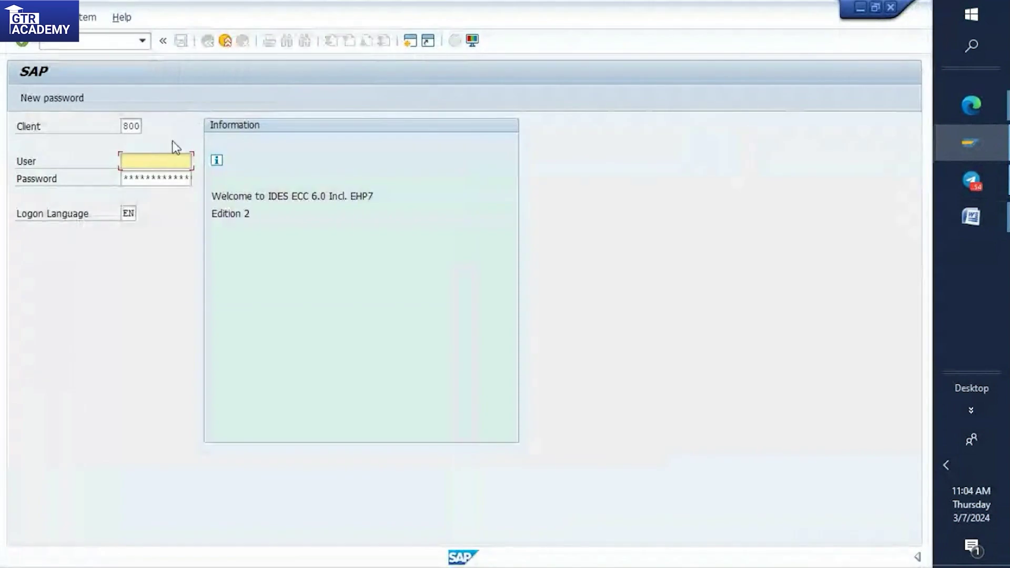
Step: Log on to client 800 with the user ID and account password, continuing with this logon and ending any other logons
text(n)
click(127, 174)
click(125, 177)
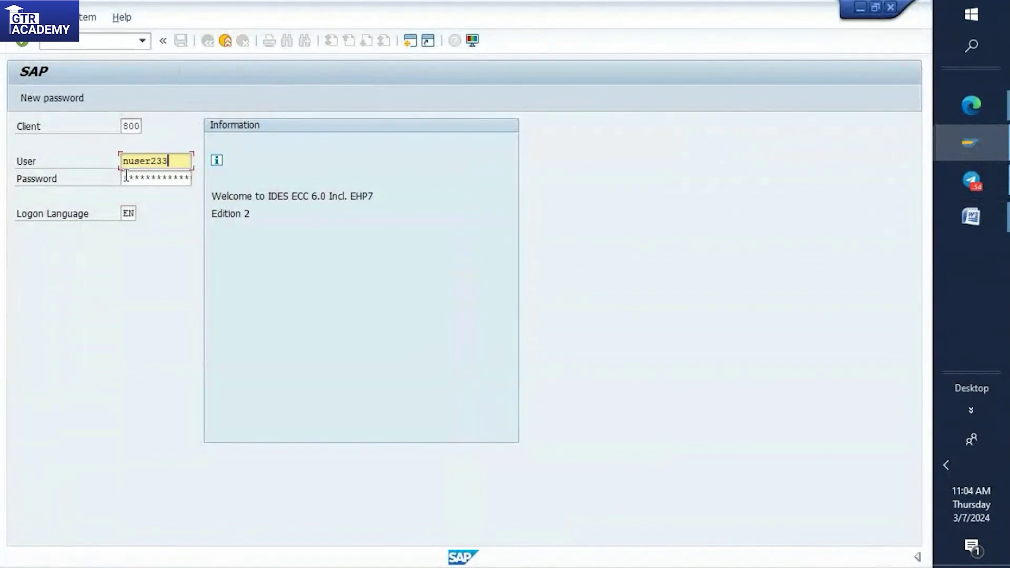
text(******)
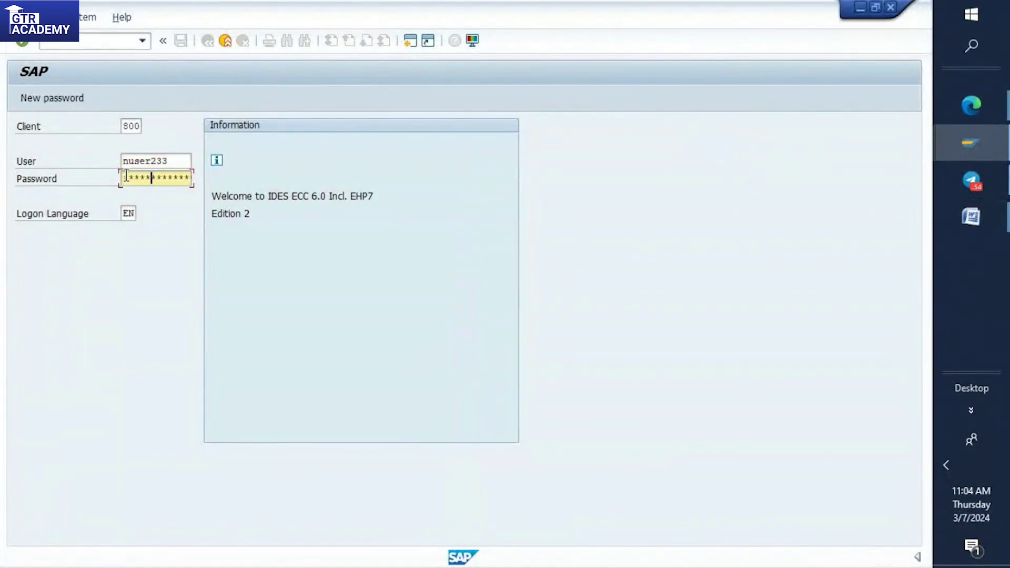
text(**)
key(Return)
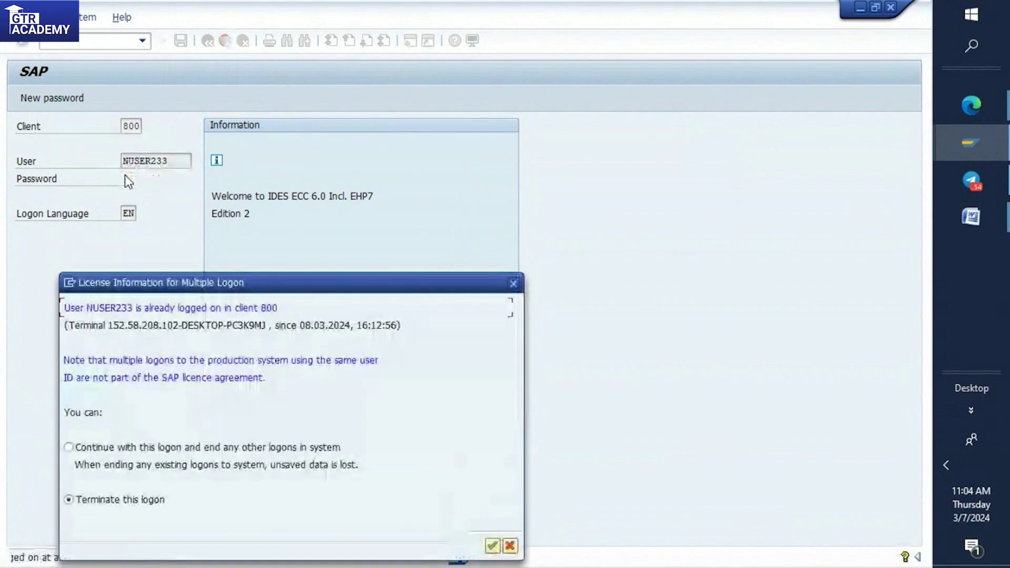
click(68, 447)
click(492, 546)
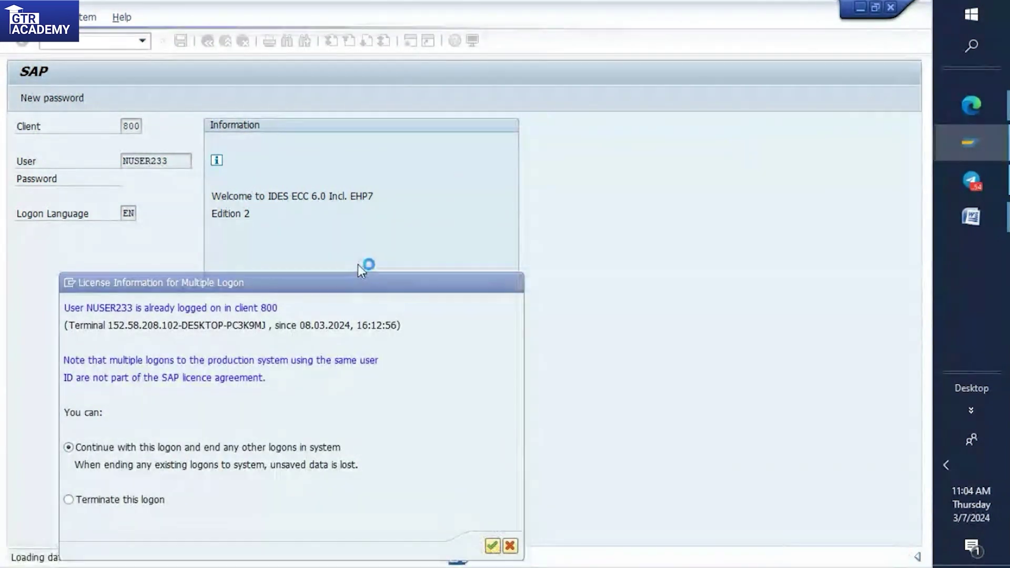
Step: Start transaction XK01 to create a vendor
click(109, 42)
text(xk)
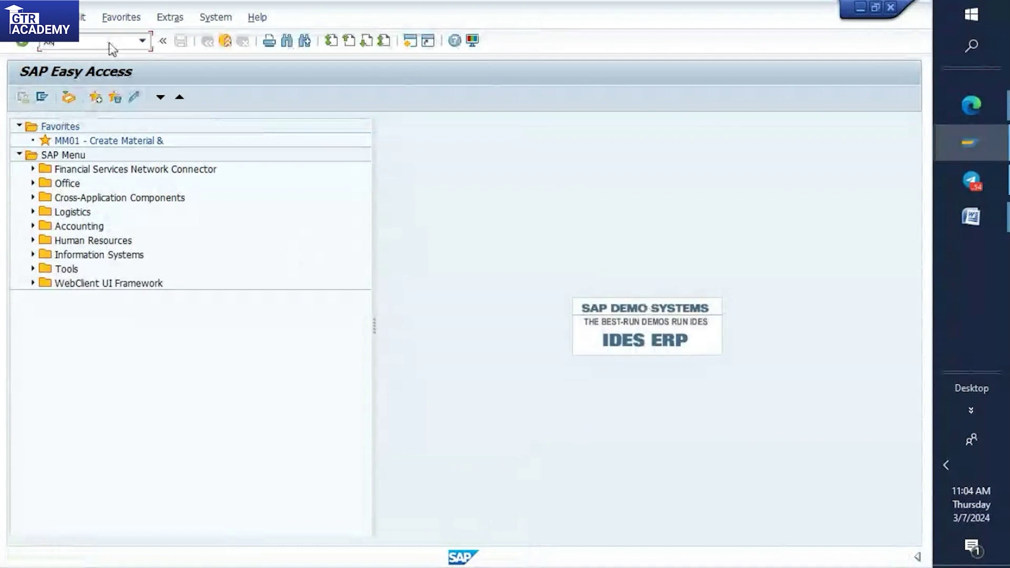
text(01)
key(Return)
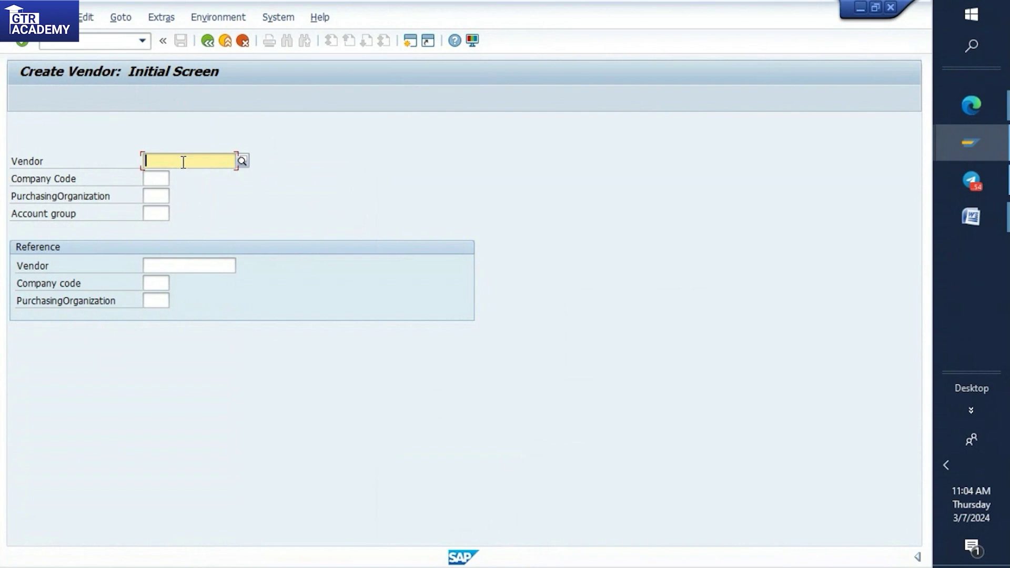
Step: Set the new vendor's company code to 1989
click(90, 182)
click(152, 182)
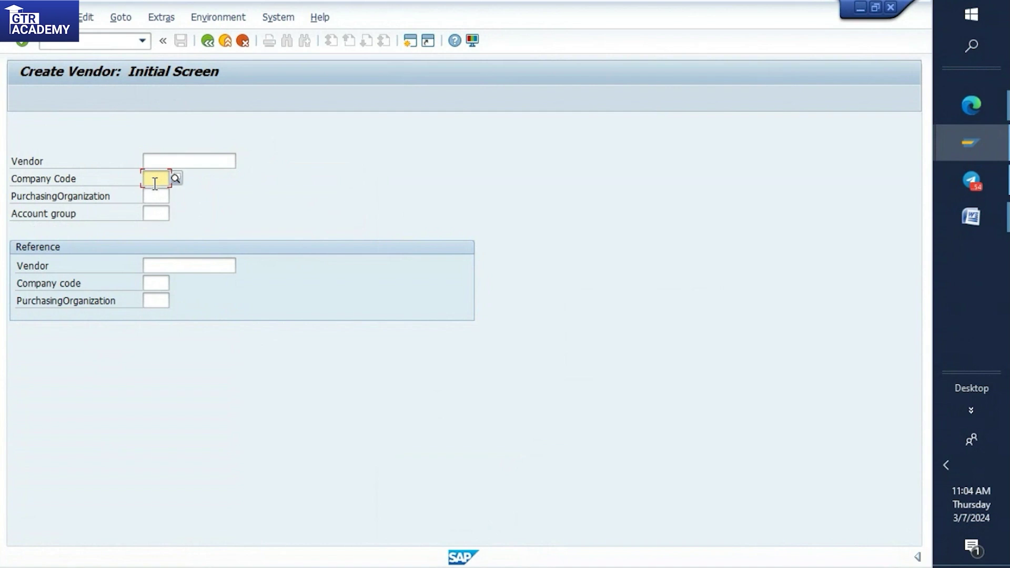
click(154, 179)
text(1989)
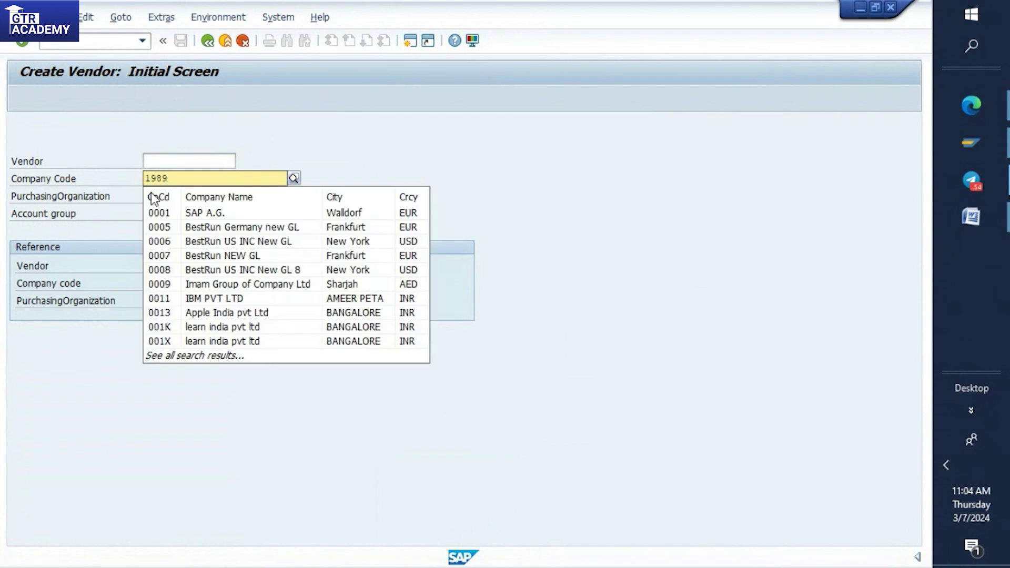
key(Tab)
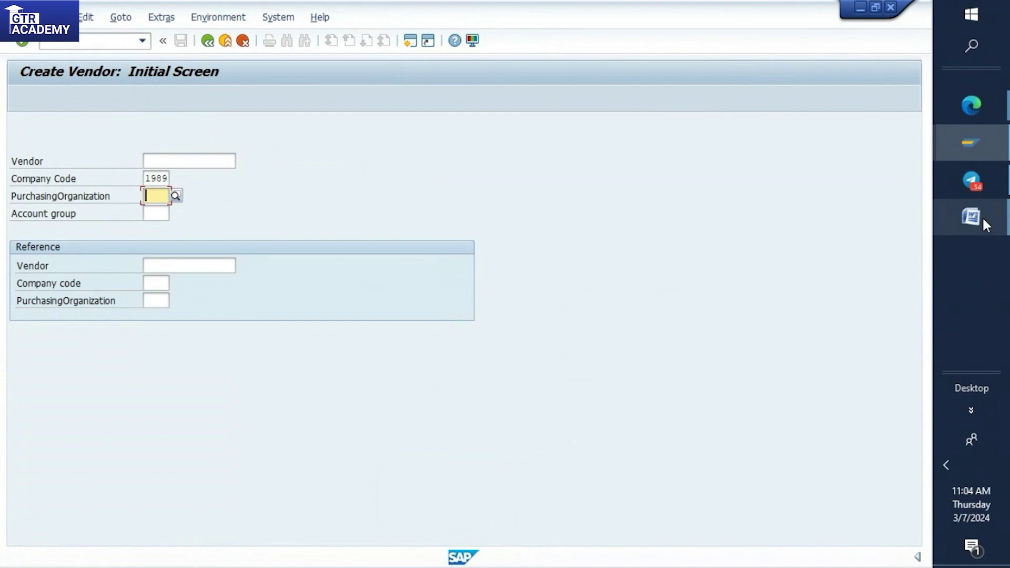
Step: Minimize the open windows and open the "Excel for batch practise" workbook to look up the purchase organisation code
click(862, 7)
click(882, 11)
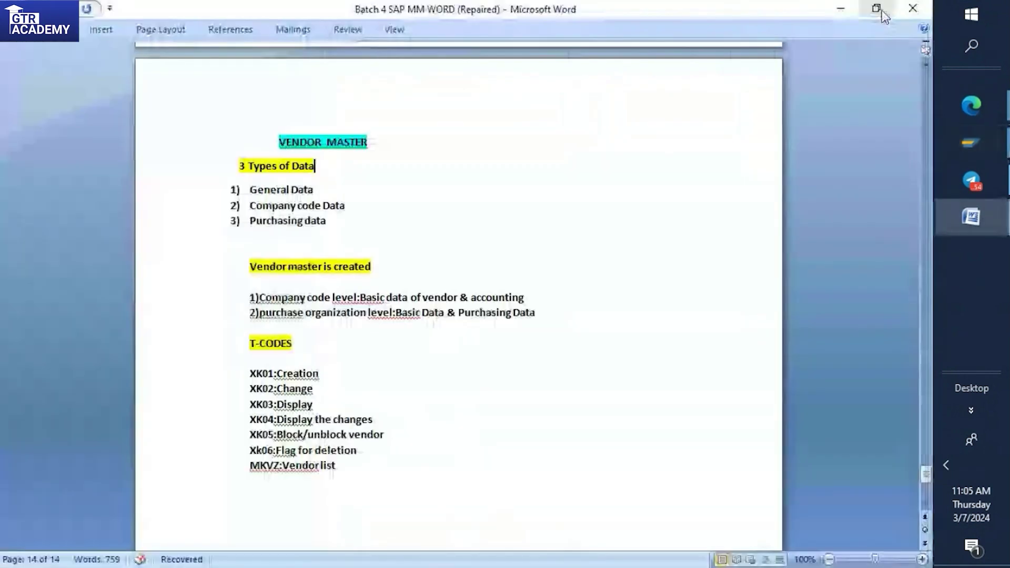
click(840, 7)
click(841, 6)
click(844, 9)
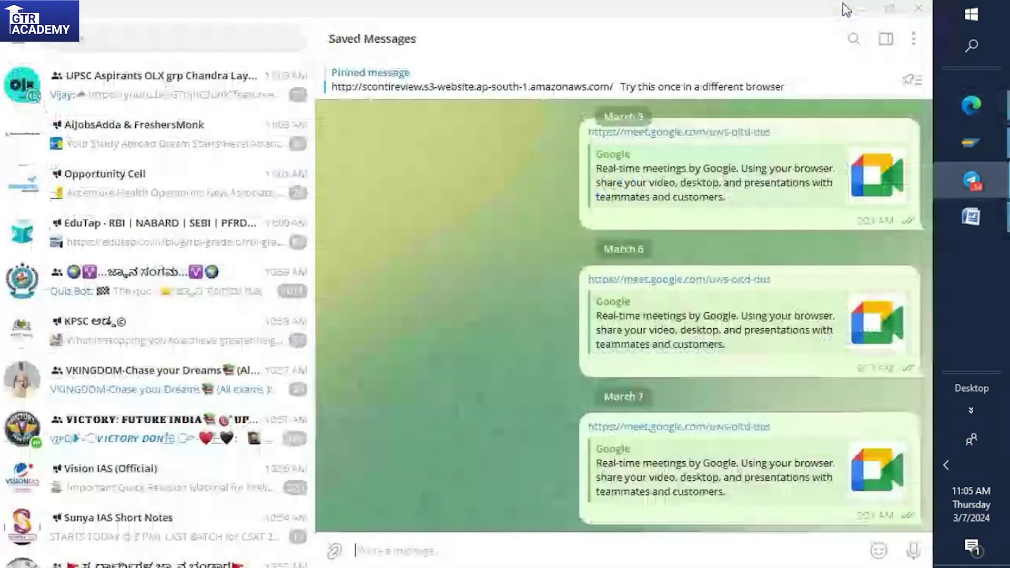
click(843, 9)
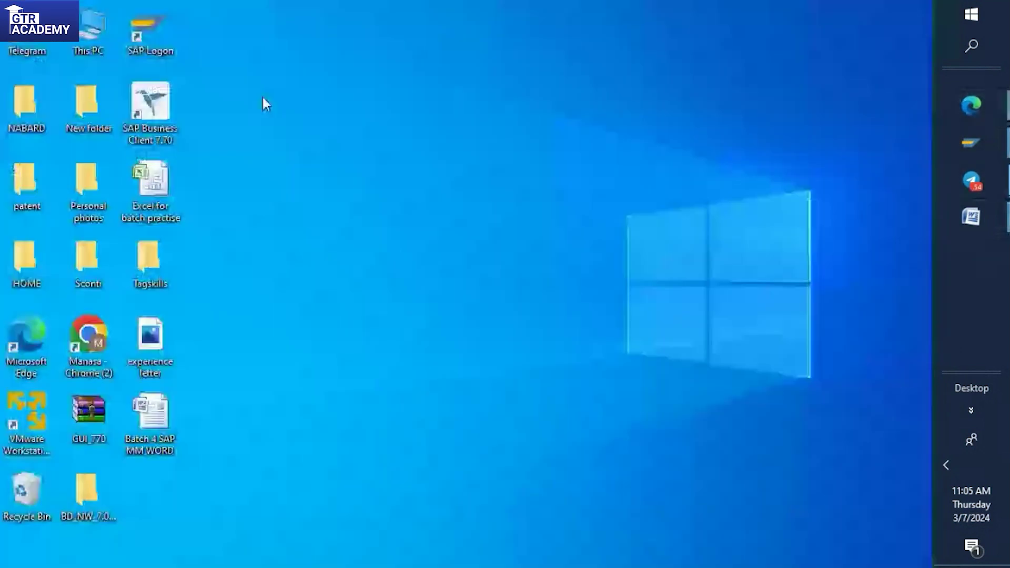
double_click(160, 200)
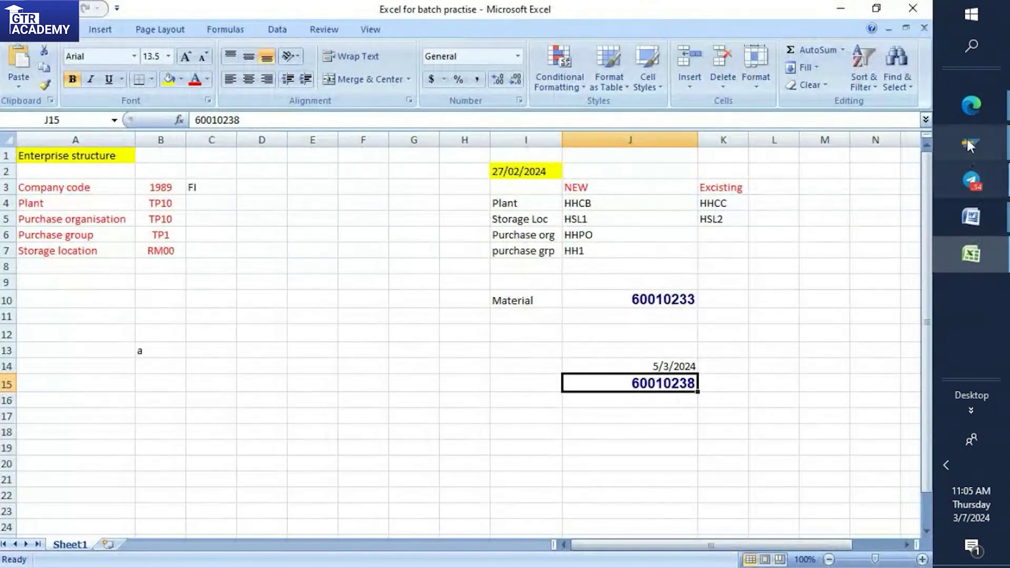
Step: Switch back to the SAP Create Vendor screen and set the purchasing organization to HHPO, then go to the account group
mouse_move(967, 145)
click(846, 216)
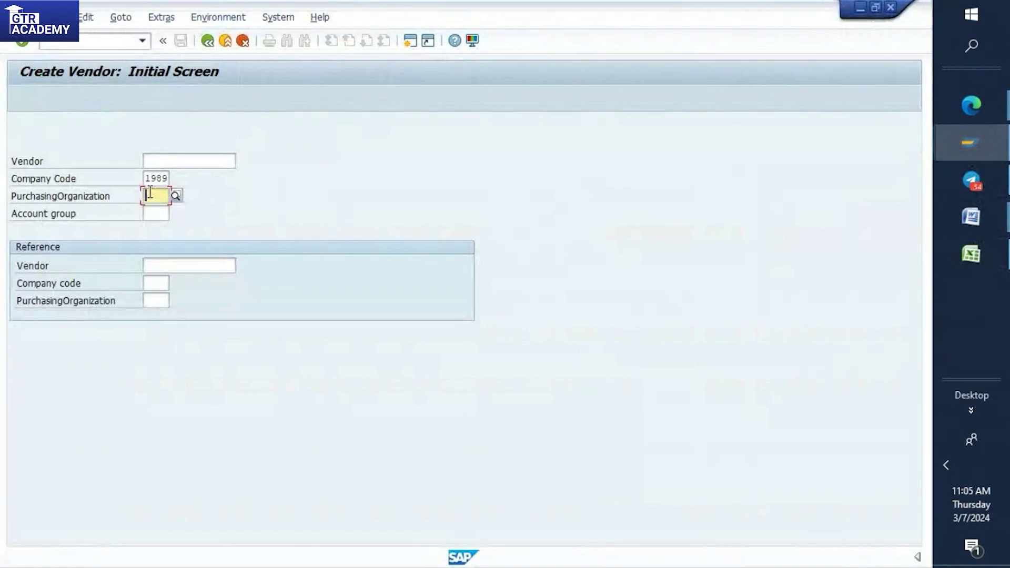
text(BHP)
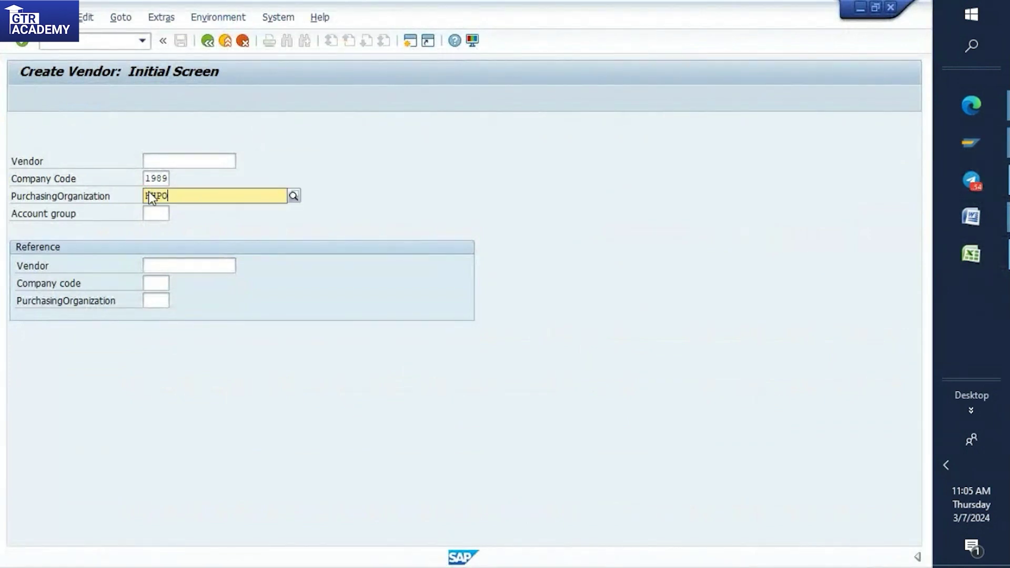
click(403, 166)
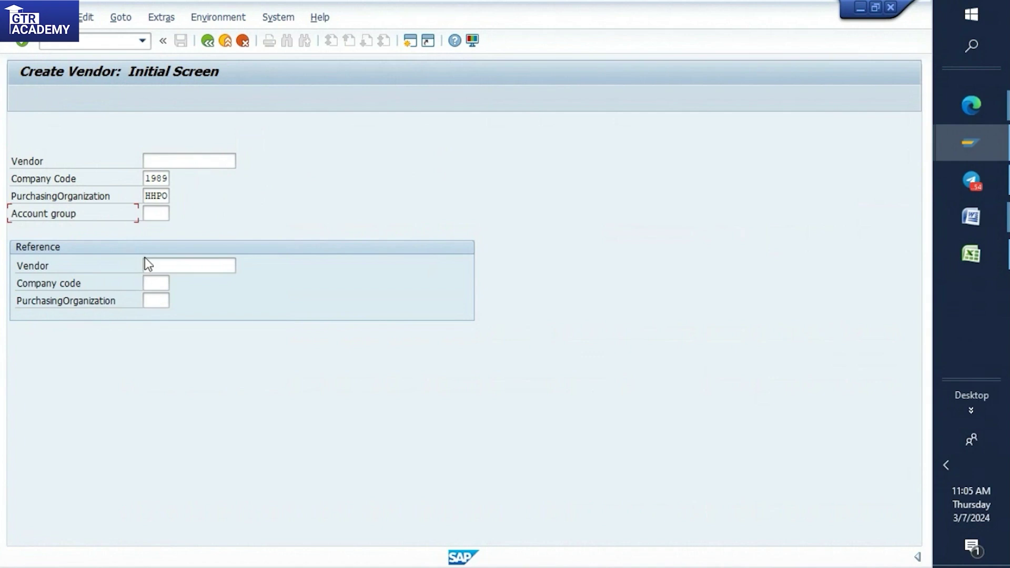
click(167, 215)
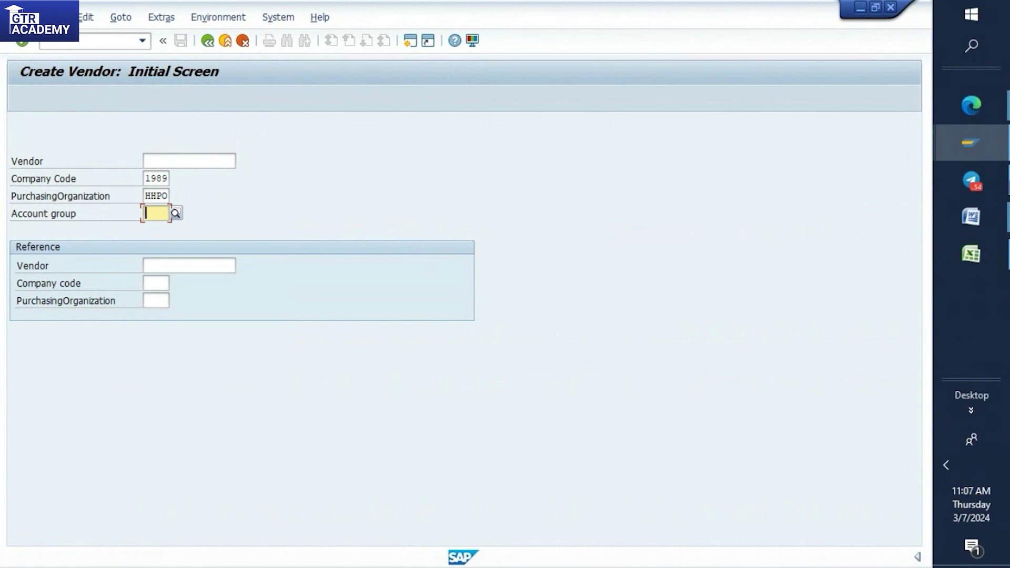
Step: Switch to the repaired Word notes and add the line "ACCOUNT GROUP=KRED" below the T-codes list, leaving a gap above it
click(971, 216)
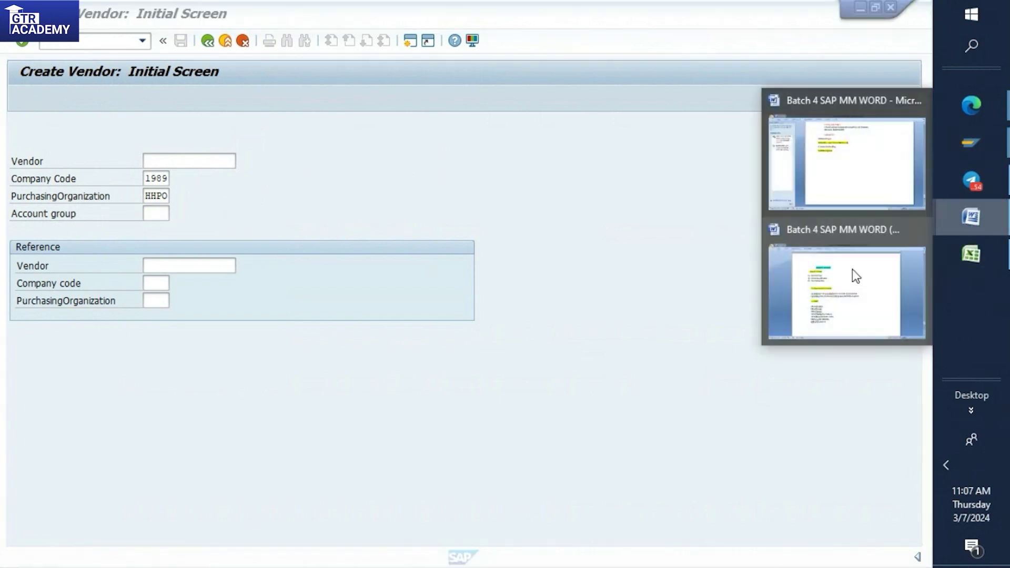
click(829, 300)
click(358, 472)
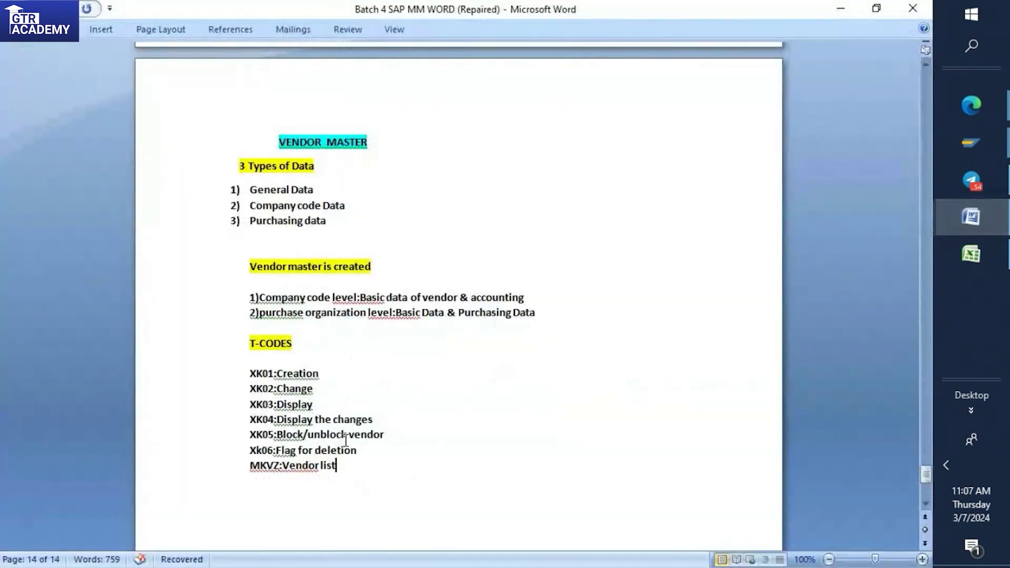
key(Return)
key(Return)
text(ACCOUNT)
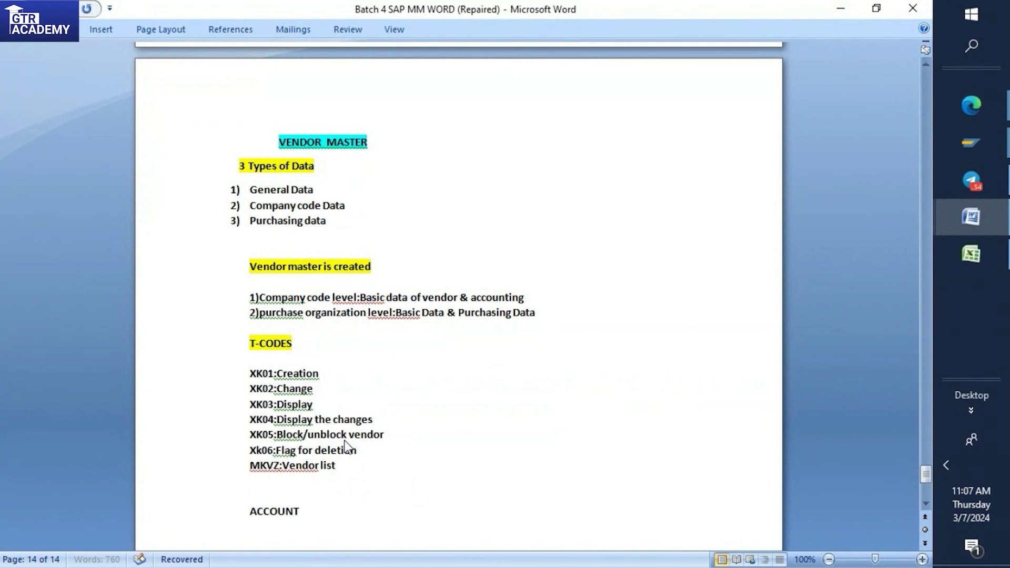
text( GROUP)
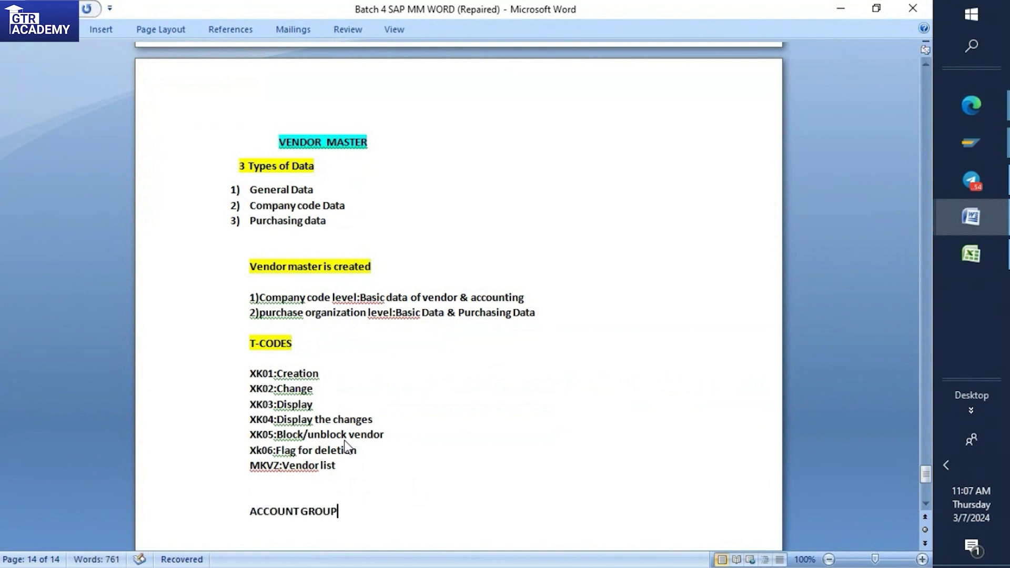
text(=KRED)
Step: Add point "1)It controls what type of vendor ex:Domestic vendor,import vendor,one time vendor." under the account group line
scroll(340, 506, down, 3)
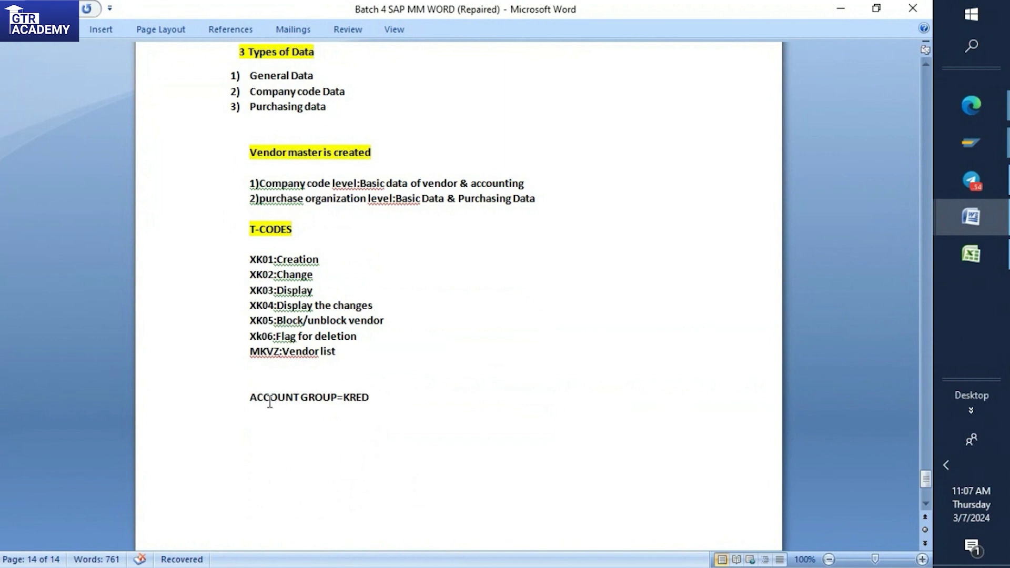
key(Return)
text(1)It controls Scr)
key(BackSpace)
key(BackSpace)
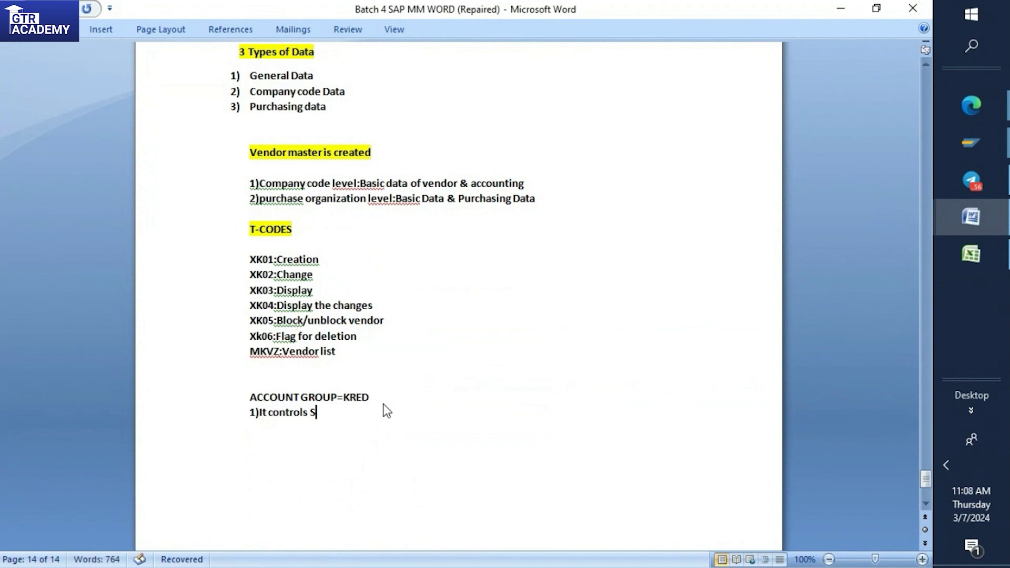
key(BackSpace)
text(what type of ve)
text(ndor)
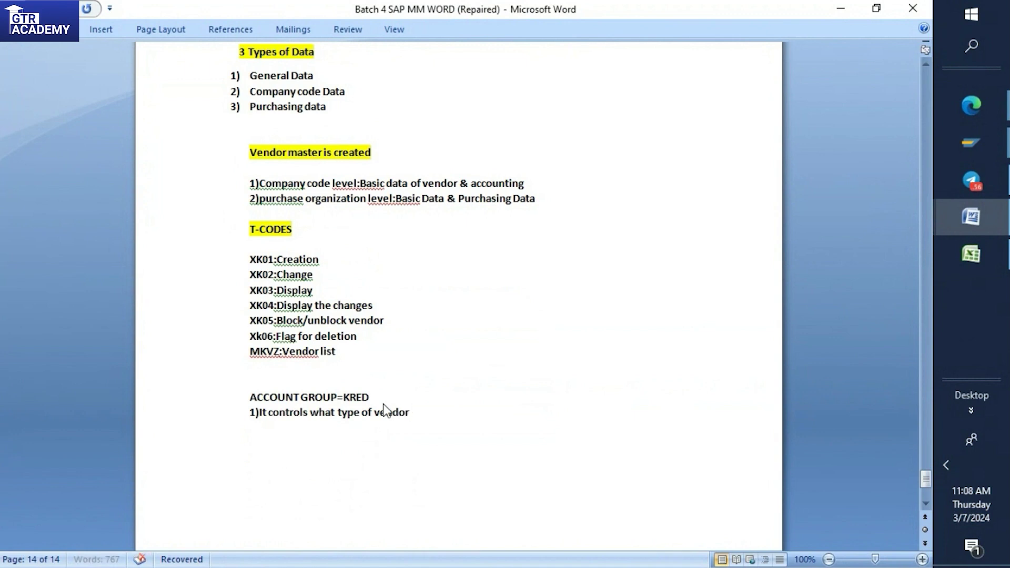
text( ex:Domestic)
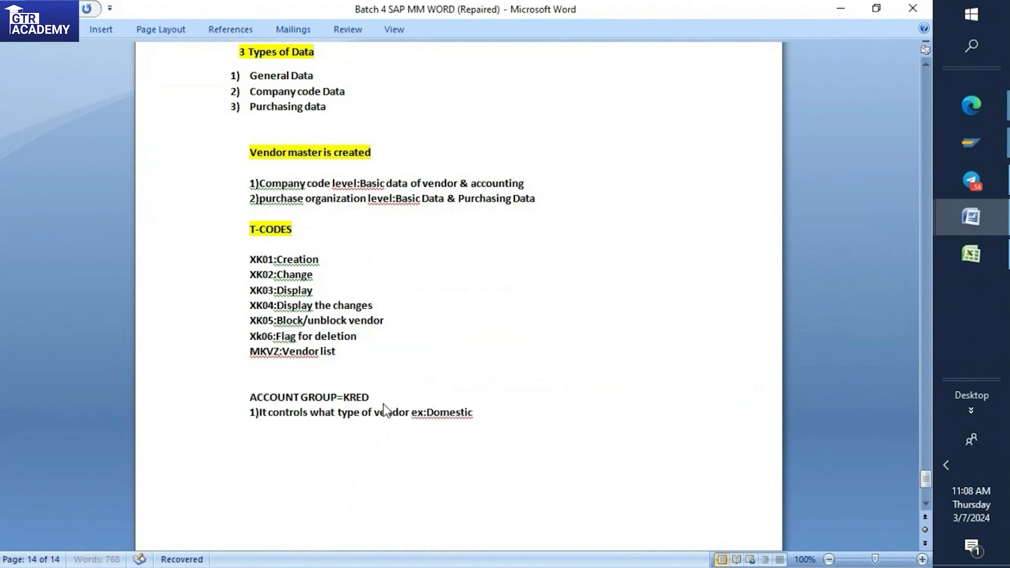
text( vendor,import vendor,)
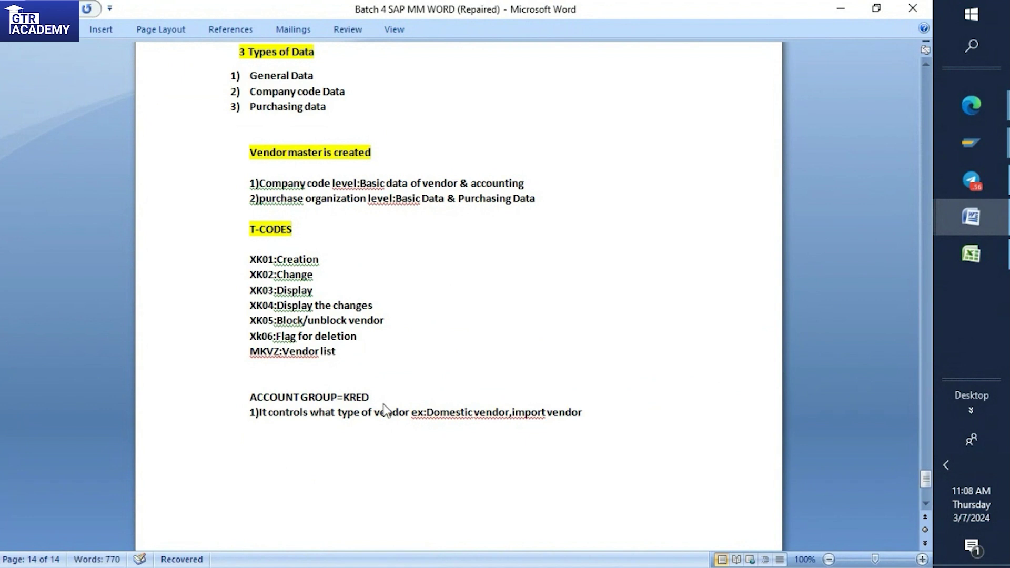
text(one time vendor.)
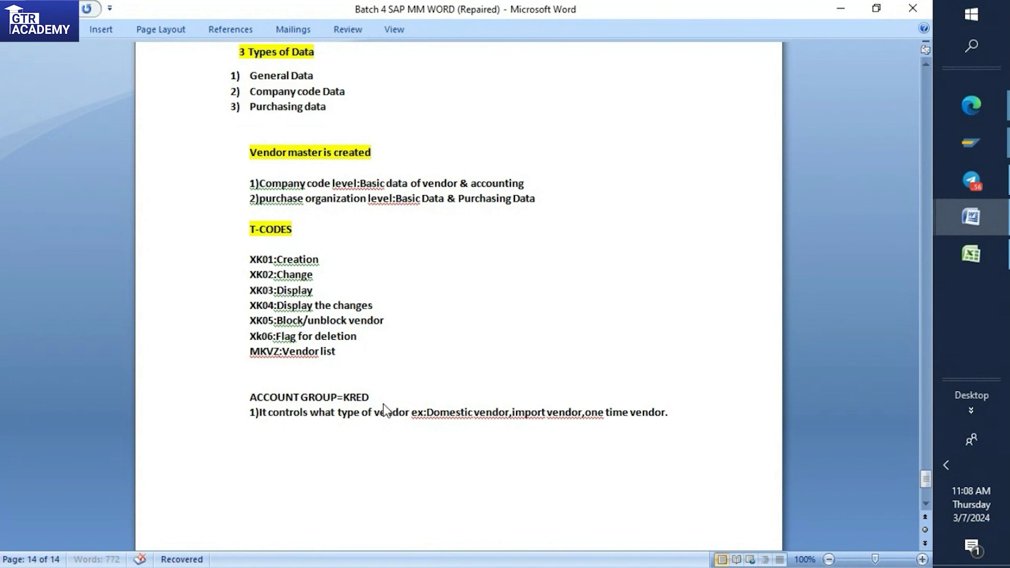
Step: Add the points "2)It controls Screen field settings" and "3)It controls Number ranges" to the account group notes
key(Return)
text(2)It controls Scree)
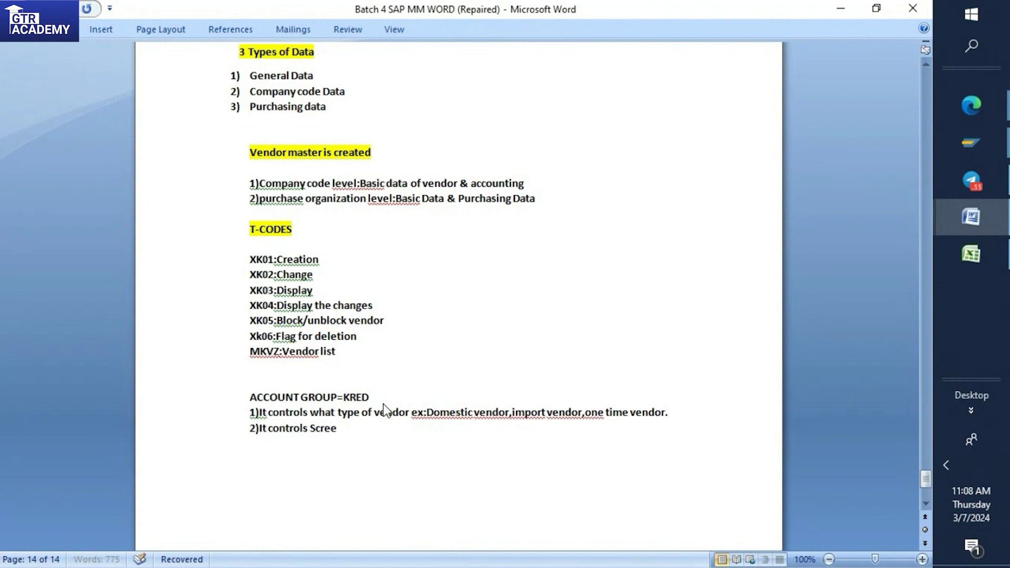
text(n field settings)
key(Return)
text(3)
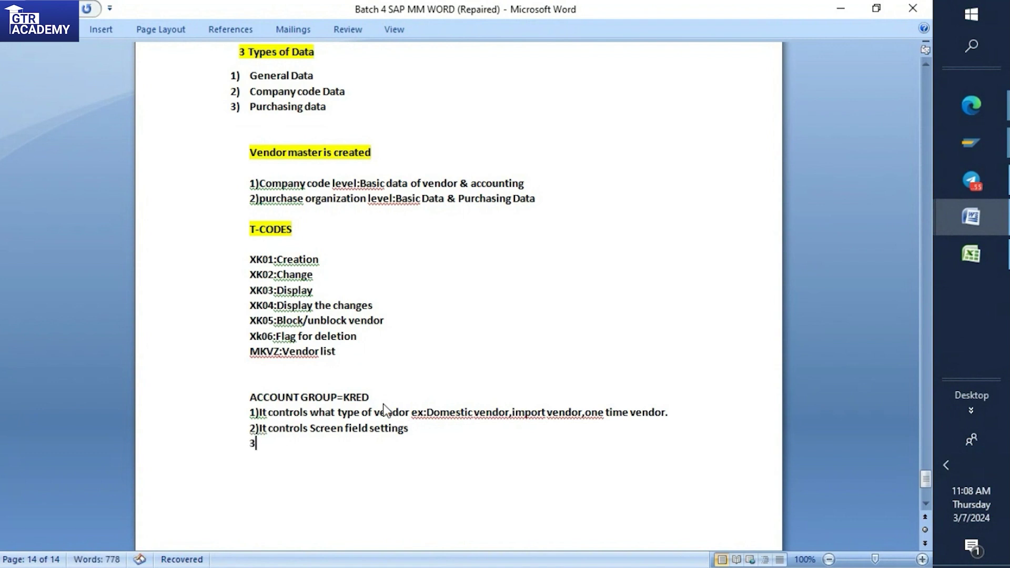
text()It contr)
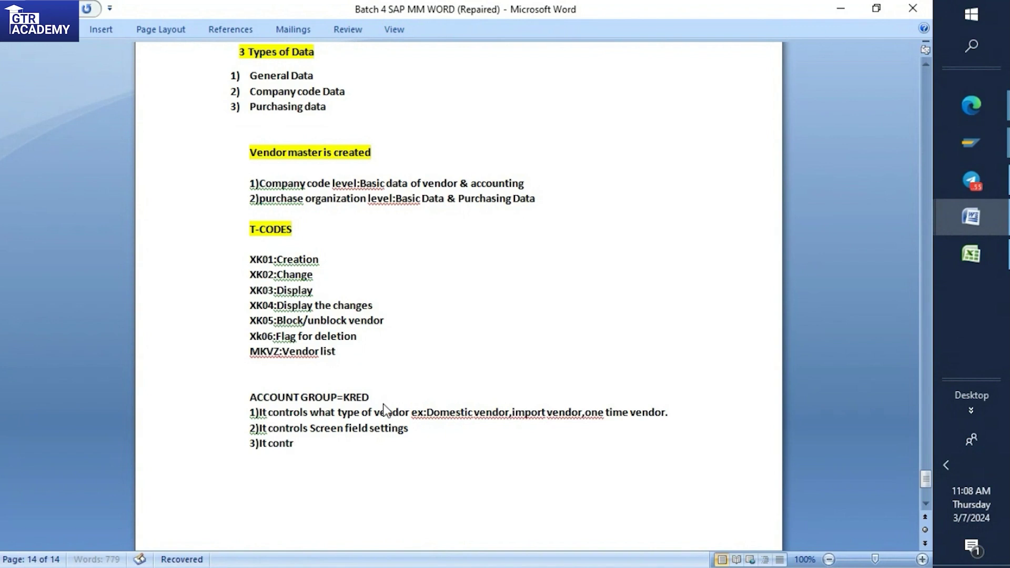
text(ols Number ranges)
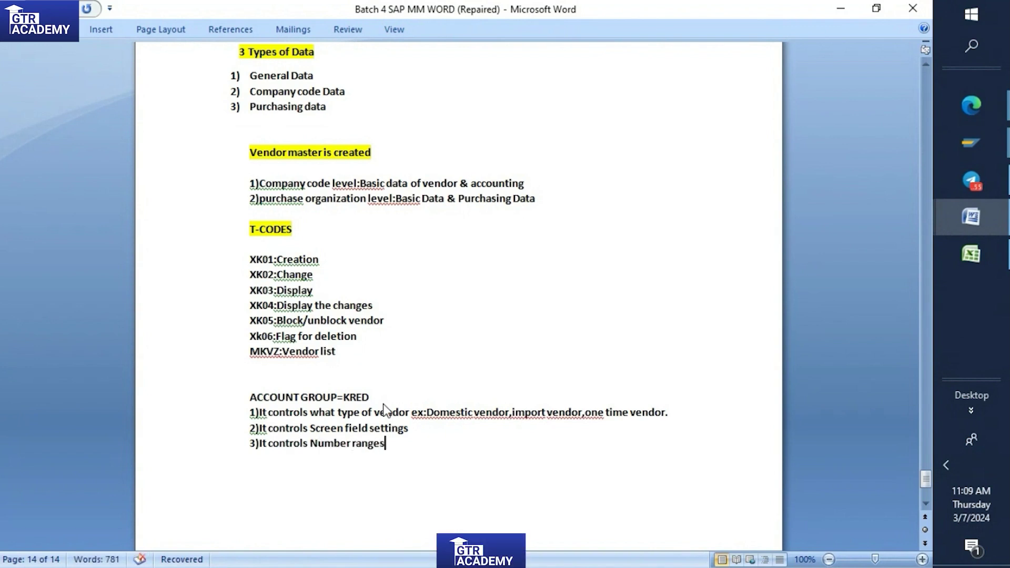
Step: Add the points "4)Partner Function" and "5)Vendor subrange" to the account group notes
key(Return)
text(4)Partner Fu)
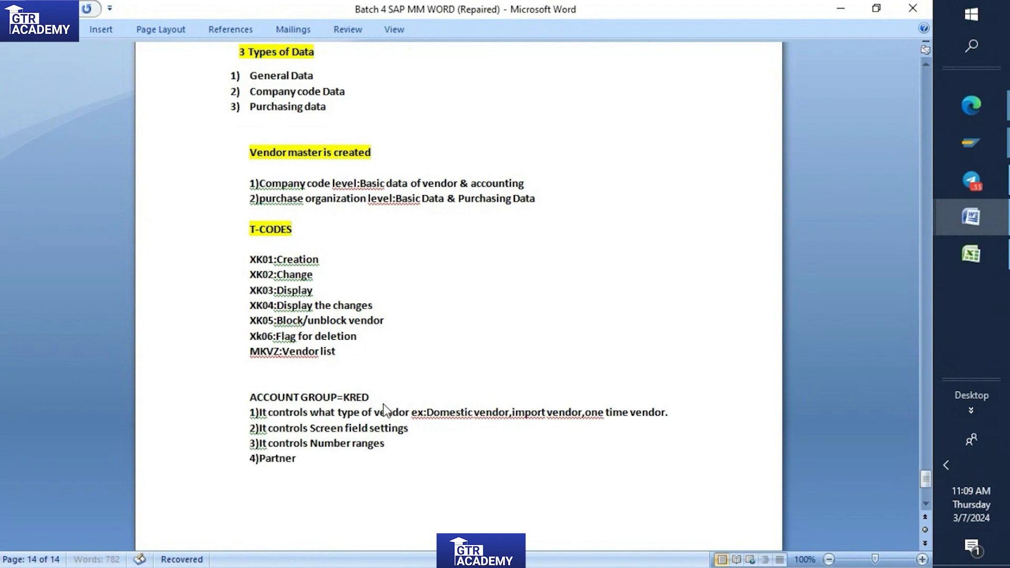
text(nctiom)
key(BackSpace)
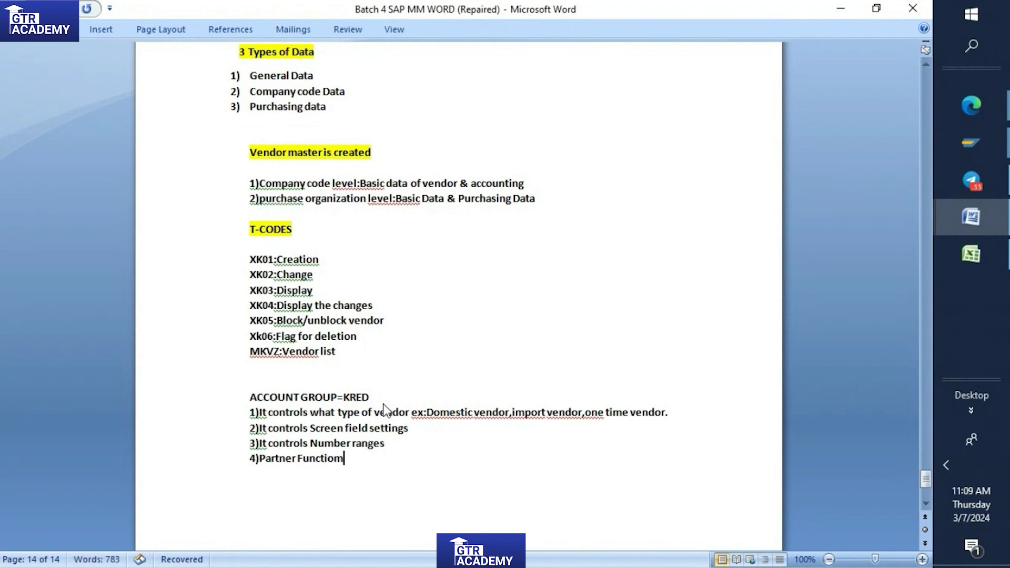
text(n)
key(Return)
text(5)
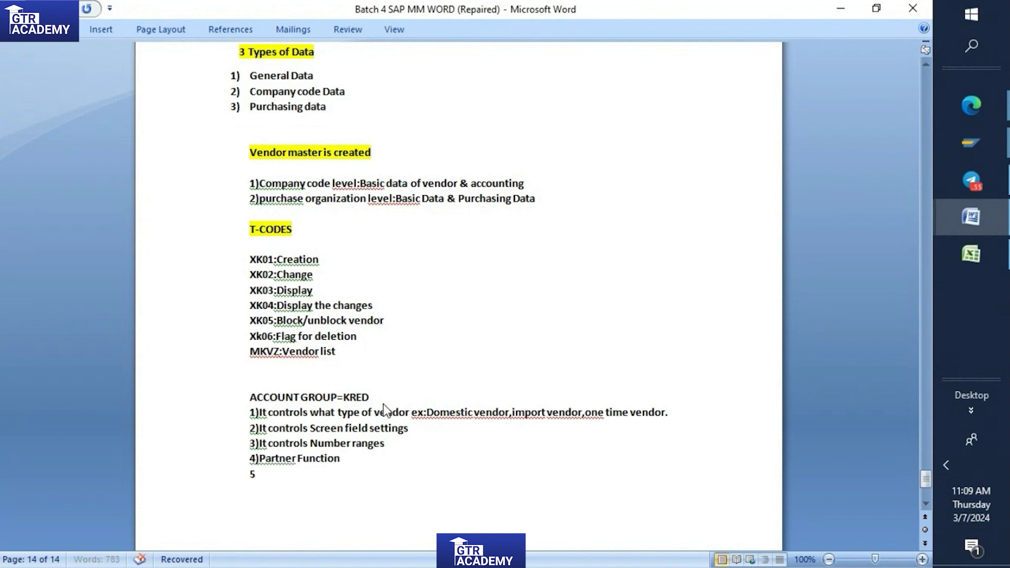
text()Vendor subrange)
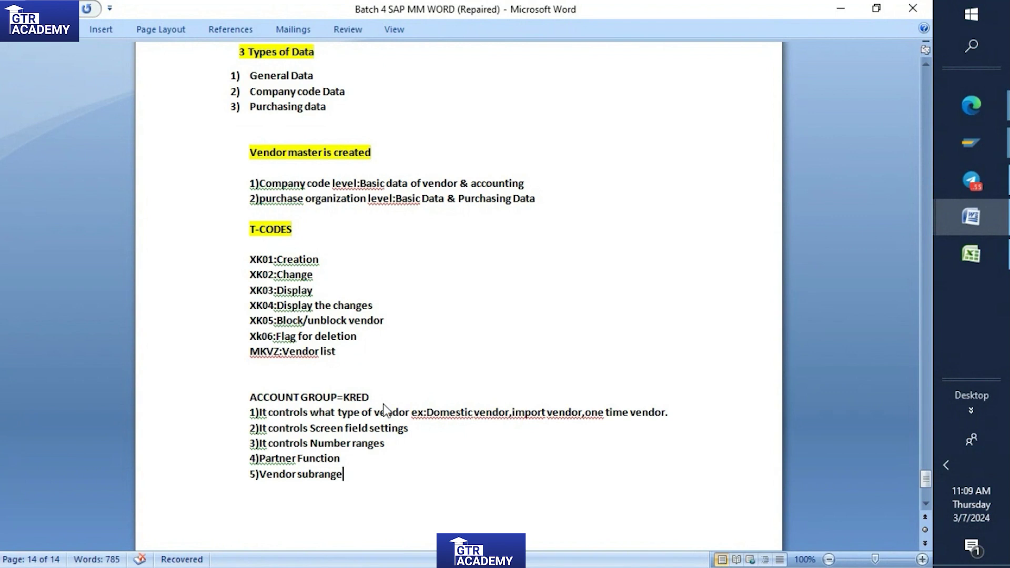
Step: Highlight the words "ACCOUNT GROUP" in yellow
drag(250, 398, 365, 390)
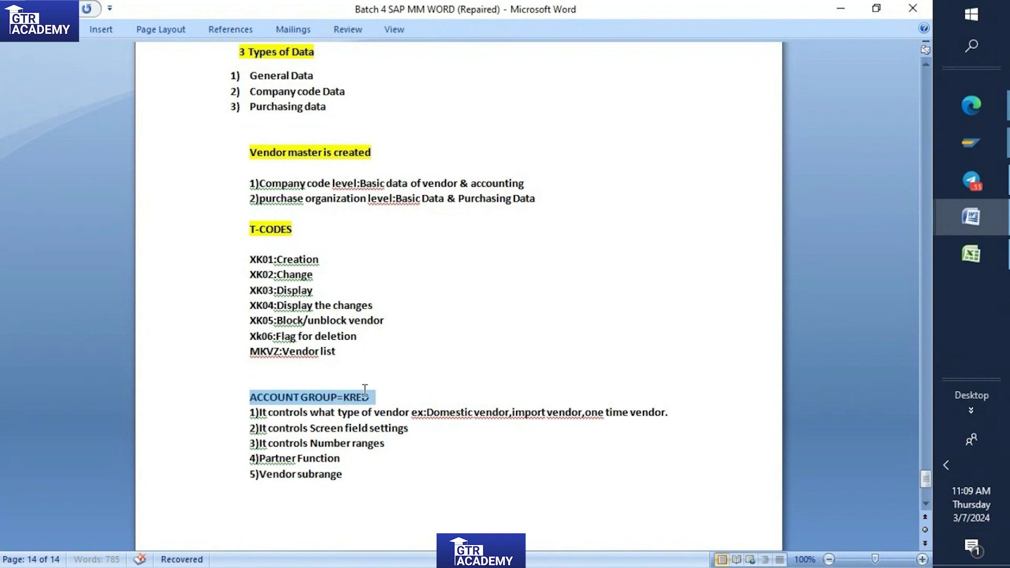
drag(365, 391, 332, 402)
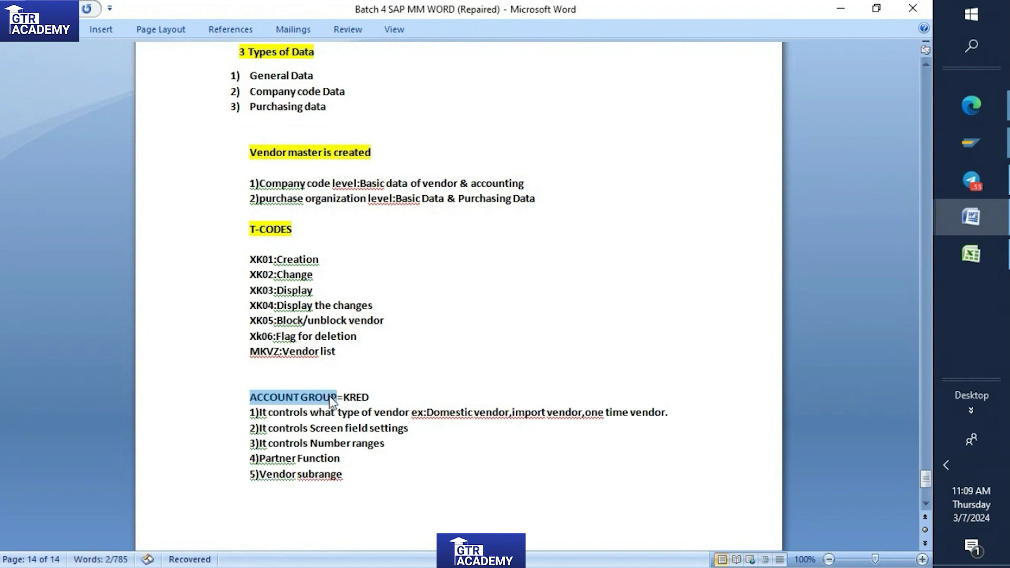
click(337, 397)
drag(251, 393, 338, 390)
click(409, 374)
click(415, 397)
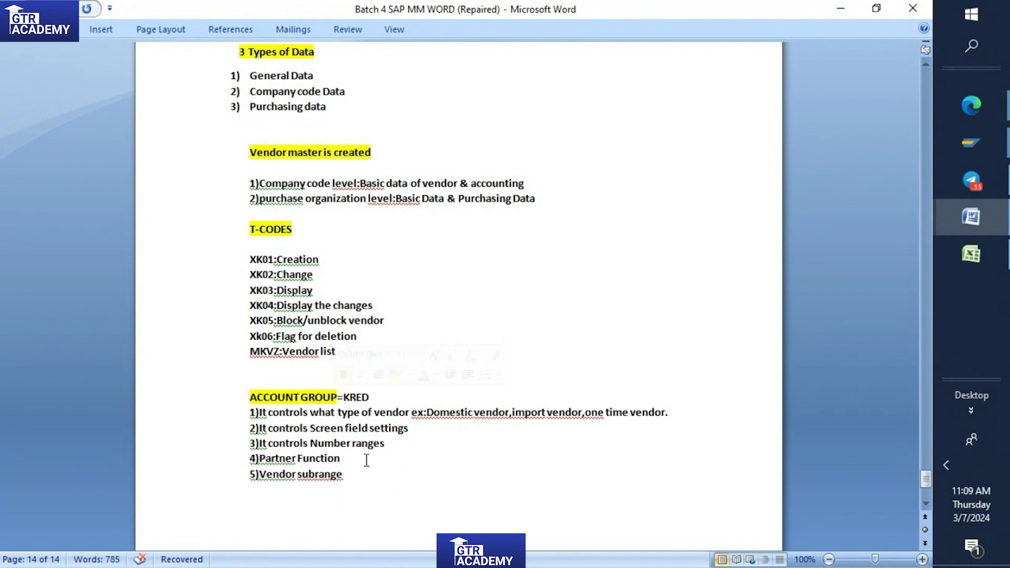
Step: Highlight "KRED" in yellow in the account group line
drag(350, 462, 354, 484)
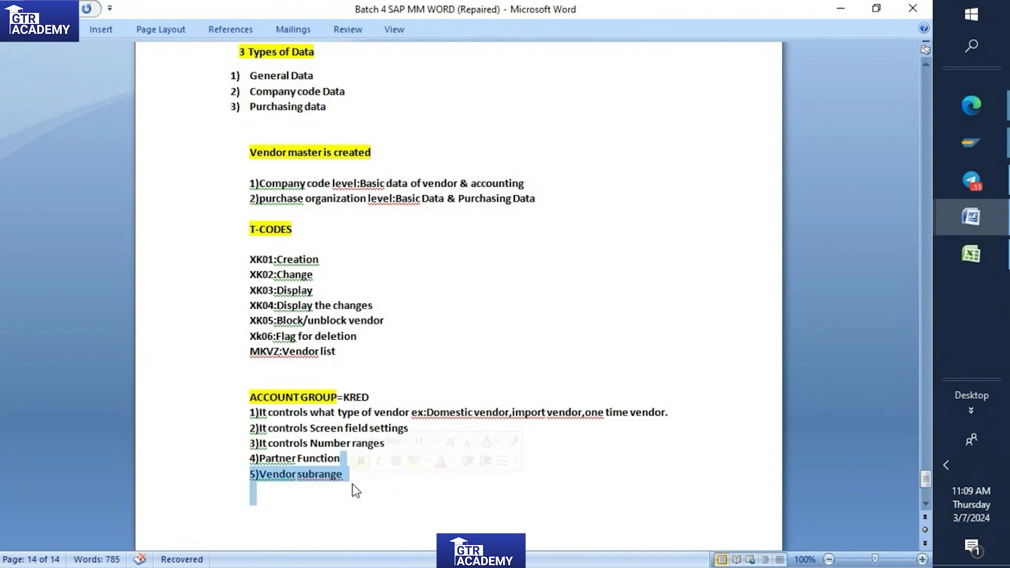
click(368, 475)
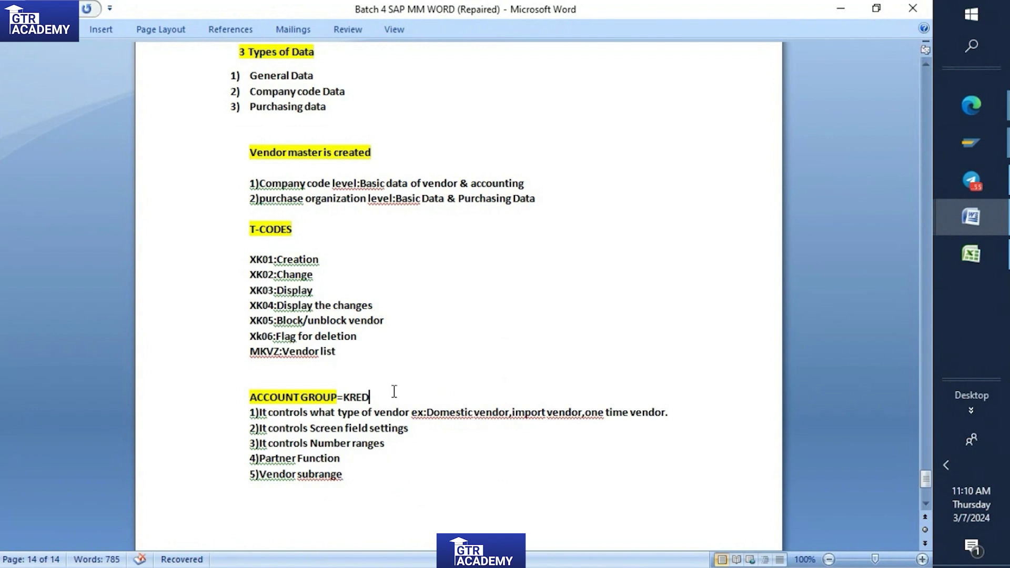
drag(343, 398, 377, 399)
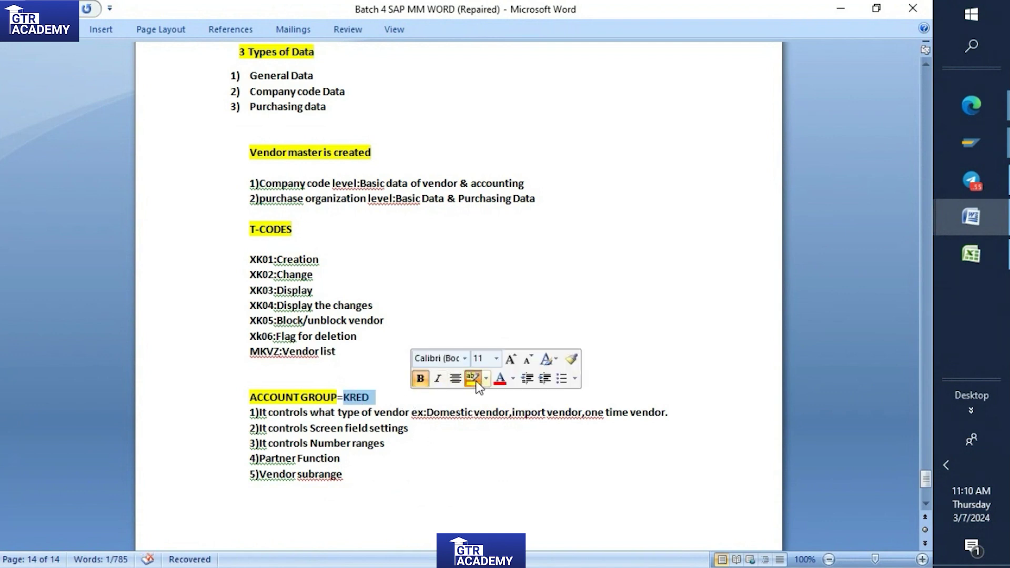
click(476, 386)
click(408, 395)
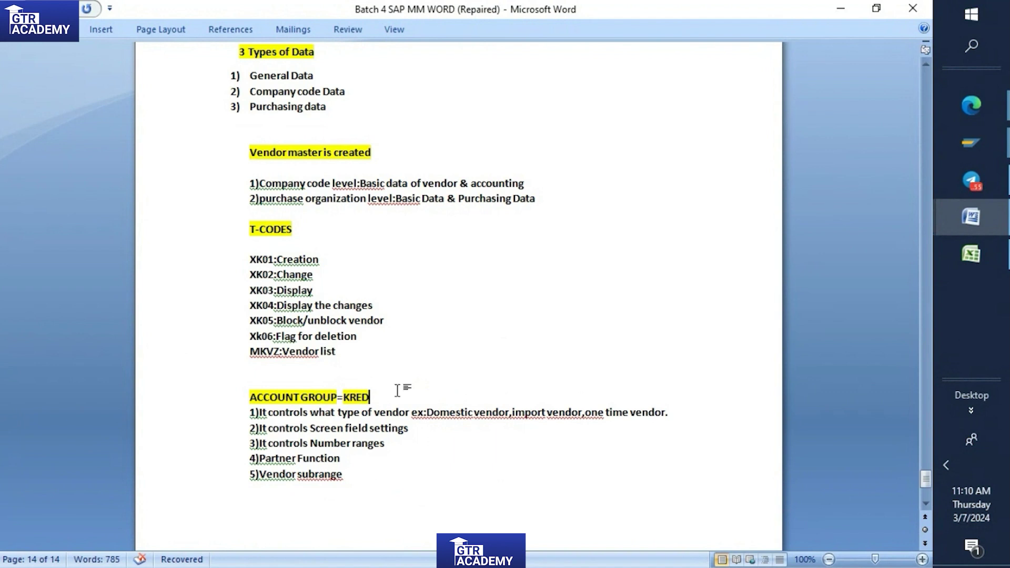
Step: Switch back to the SAP Create Vendor screen, set the account group to KRED and continue to the address screen
mouse_move(971, 147)
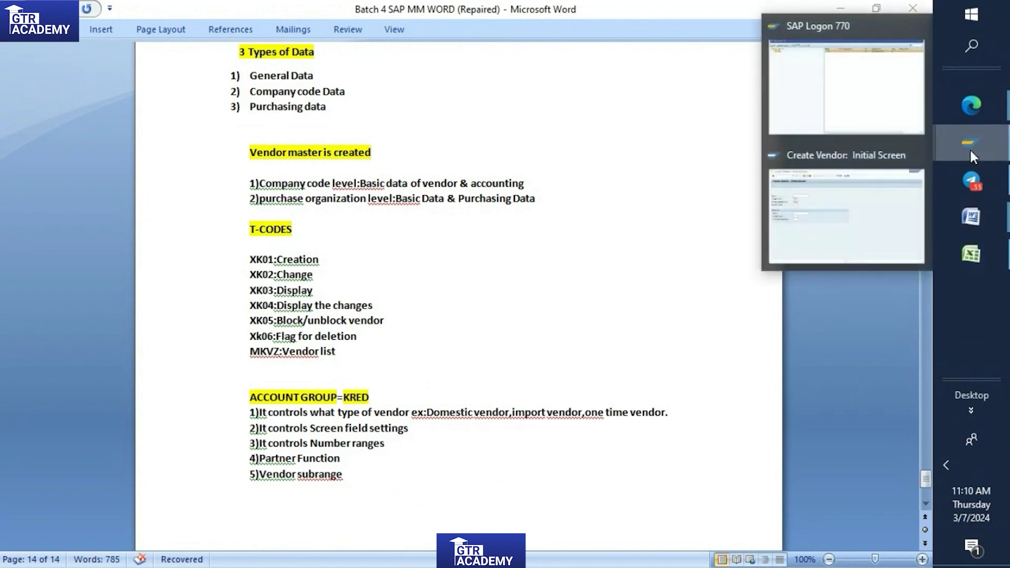
click(881, 176)
text(K)
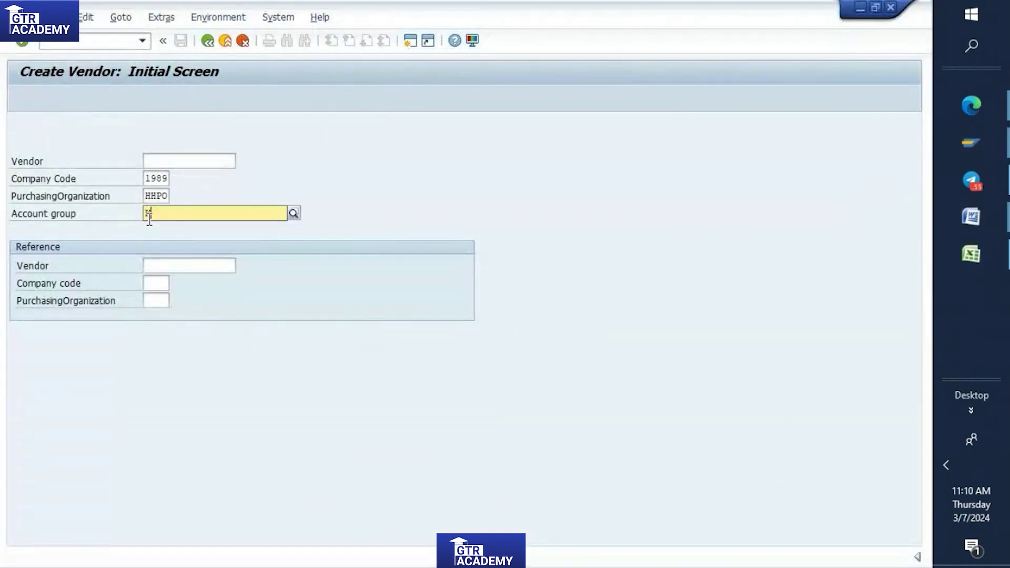
text(RED)
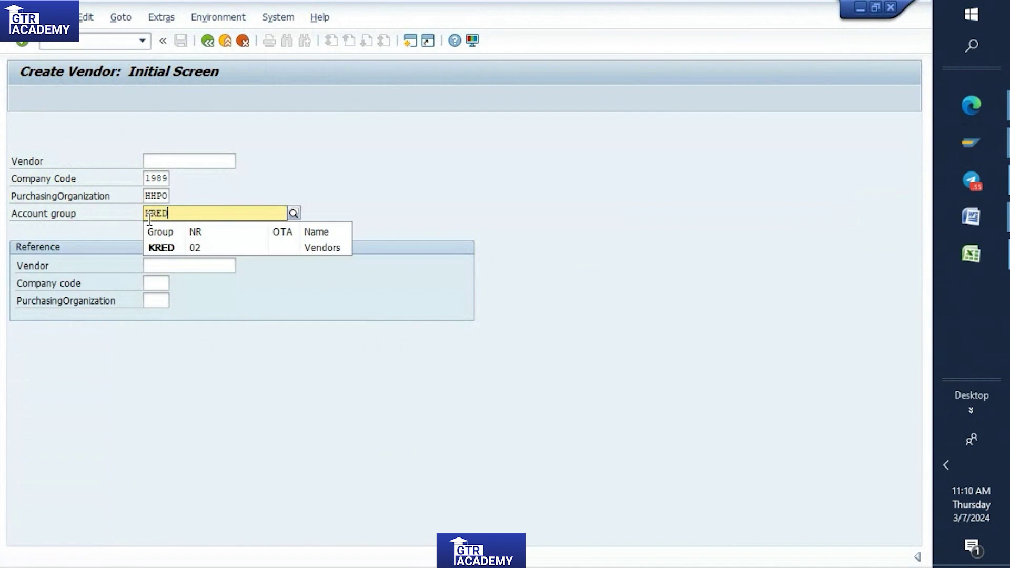
click(175, 254)
key(Return)
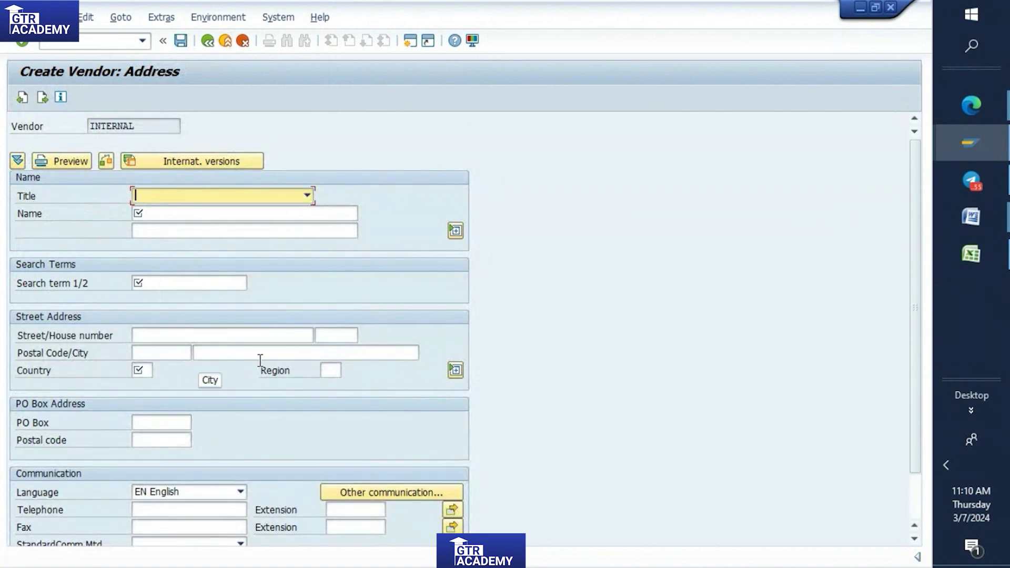
Step: Set the vendor's title to Company and its name to "TATA GROUP"
click(148, 196)
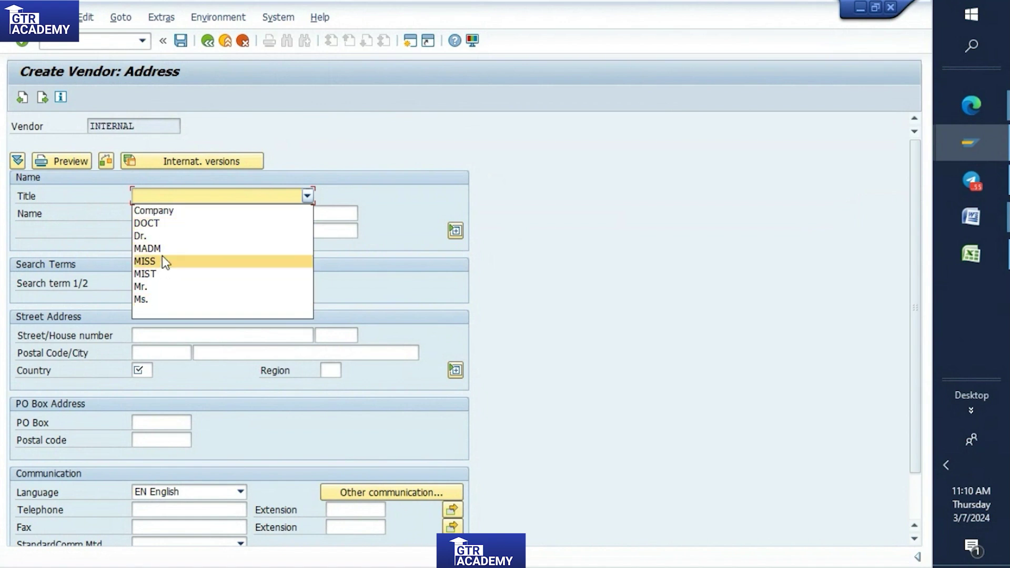
click(170, 211)
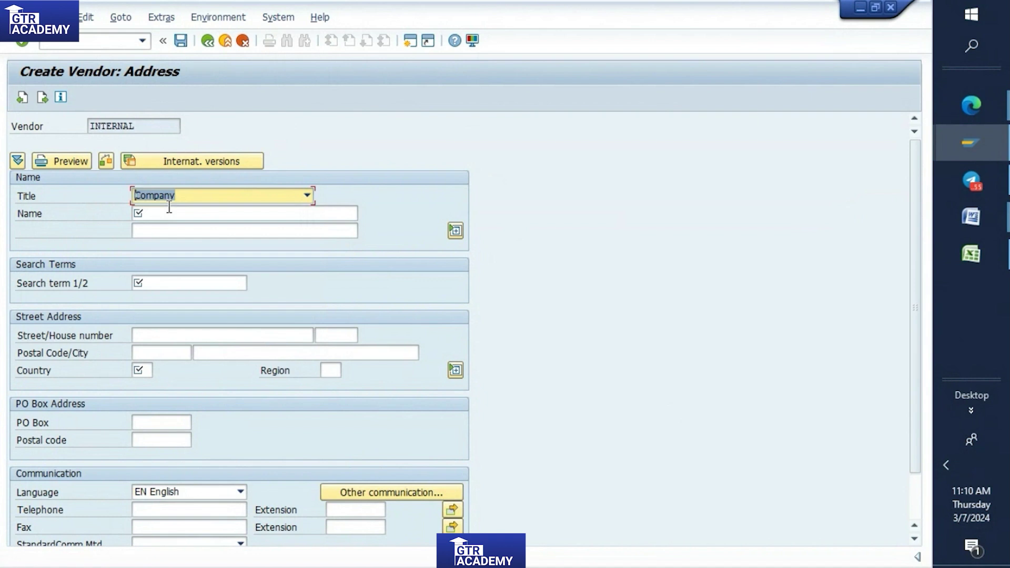
click(174, 212)
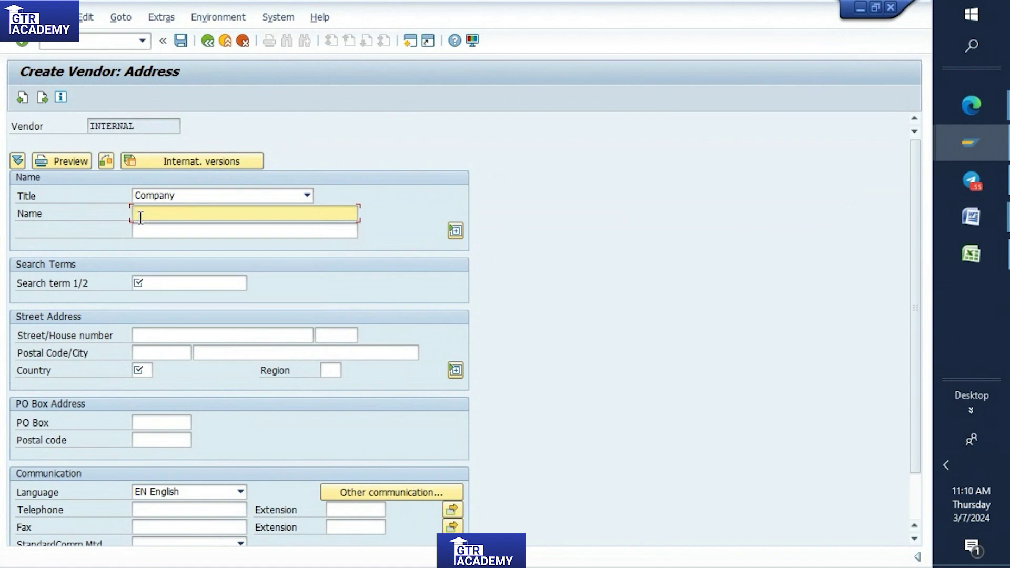
text(TATA GROUP)
Step: Look through the available vendor titles and select Company
click(190, 199)
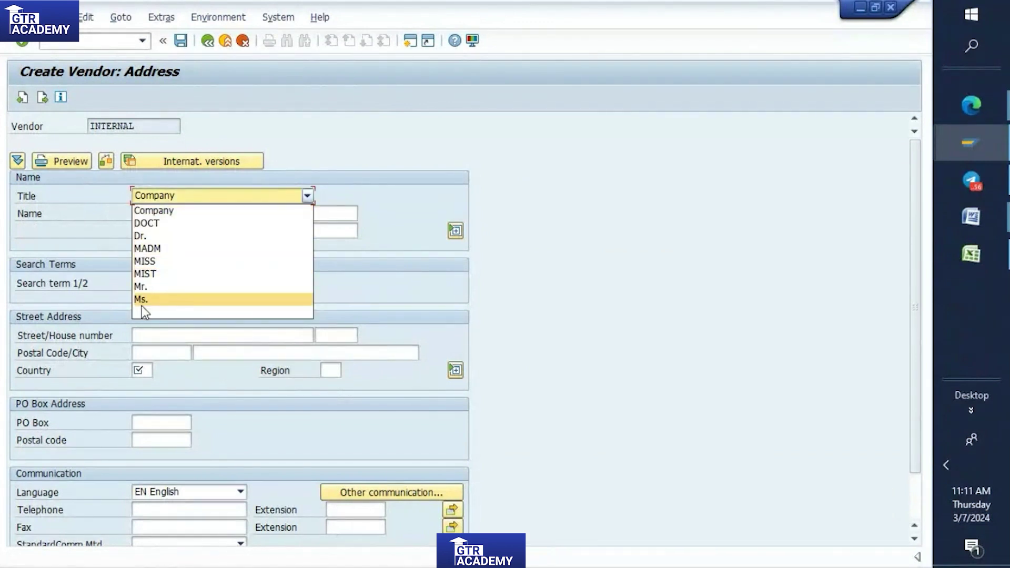
click(263, 211)
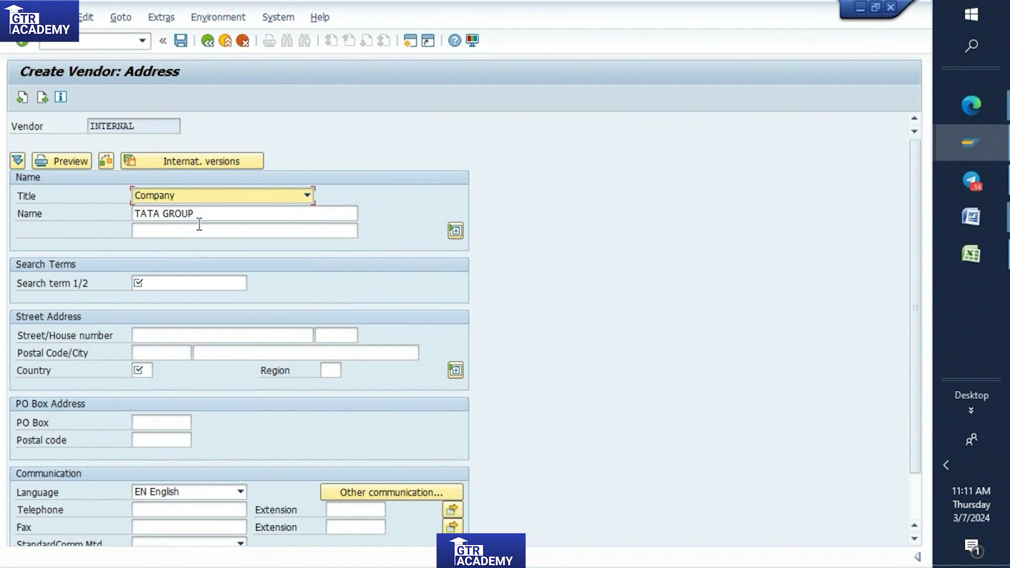
click(201, 200)
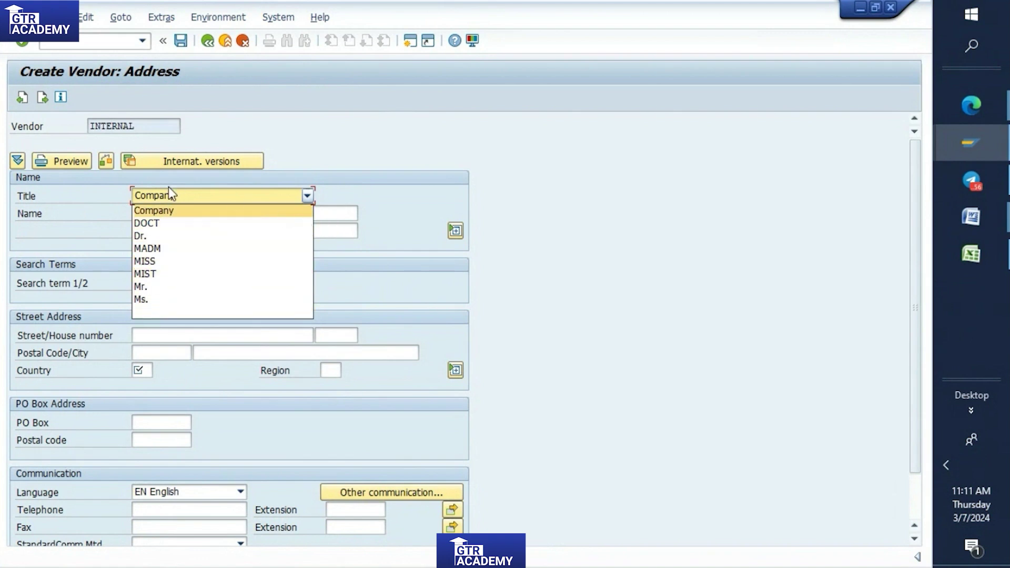
click(158, 210)
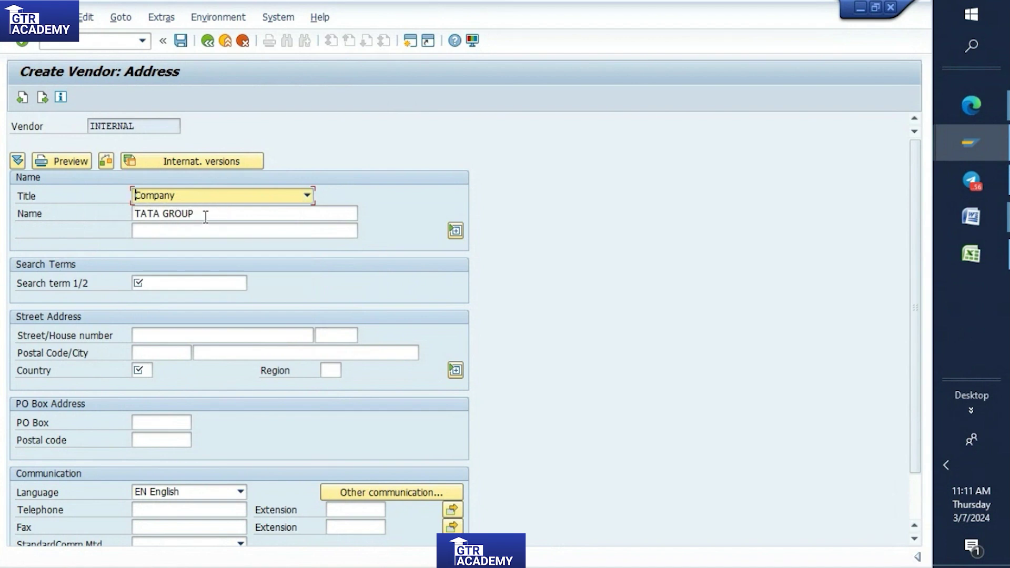
Step: Enter the vendor's house number and postal code in the street address
click(168, 287)
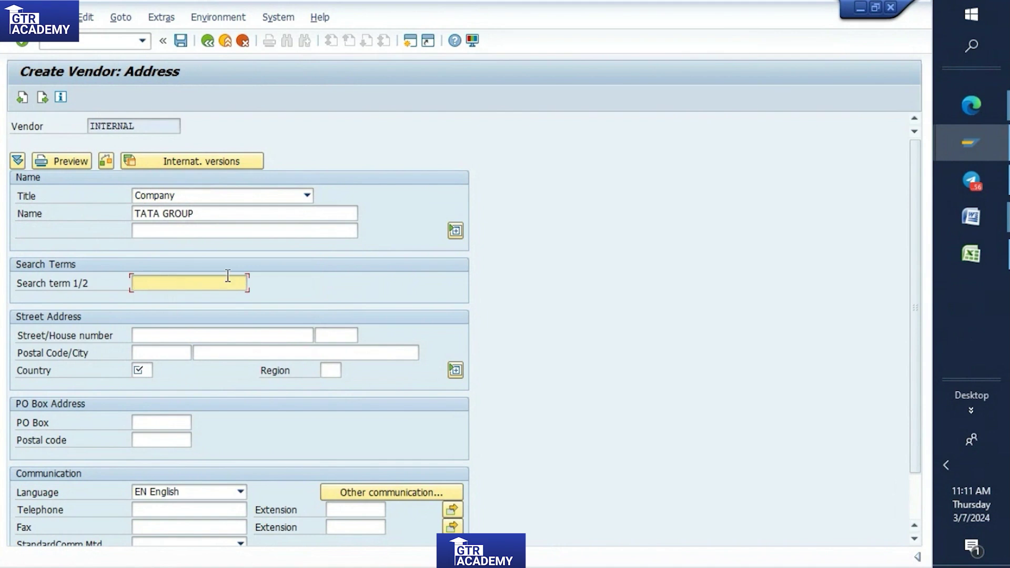
click(138, 338)
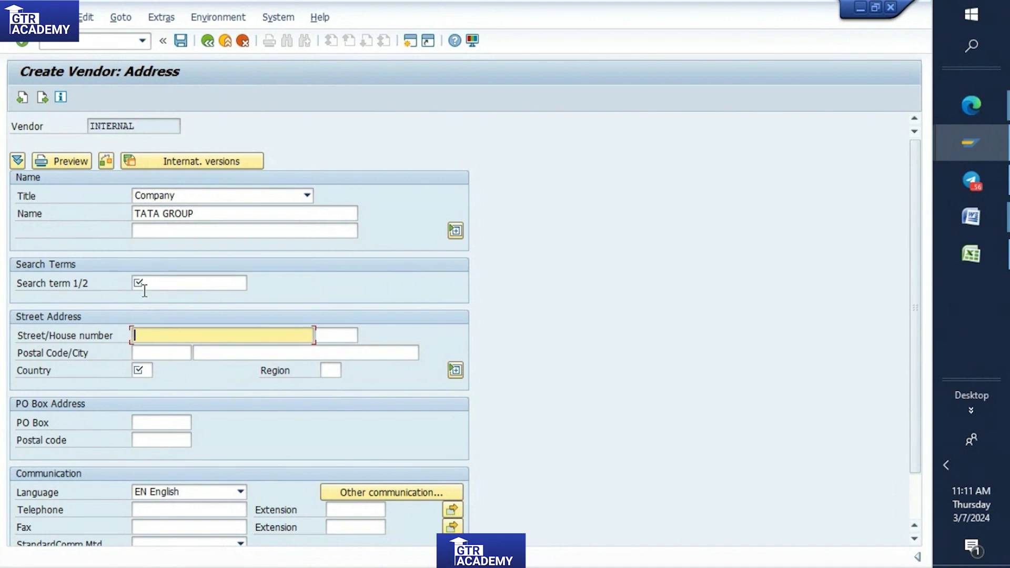
text(20)
click(149, 352)
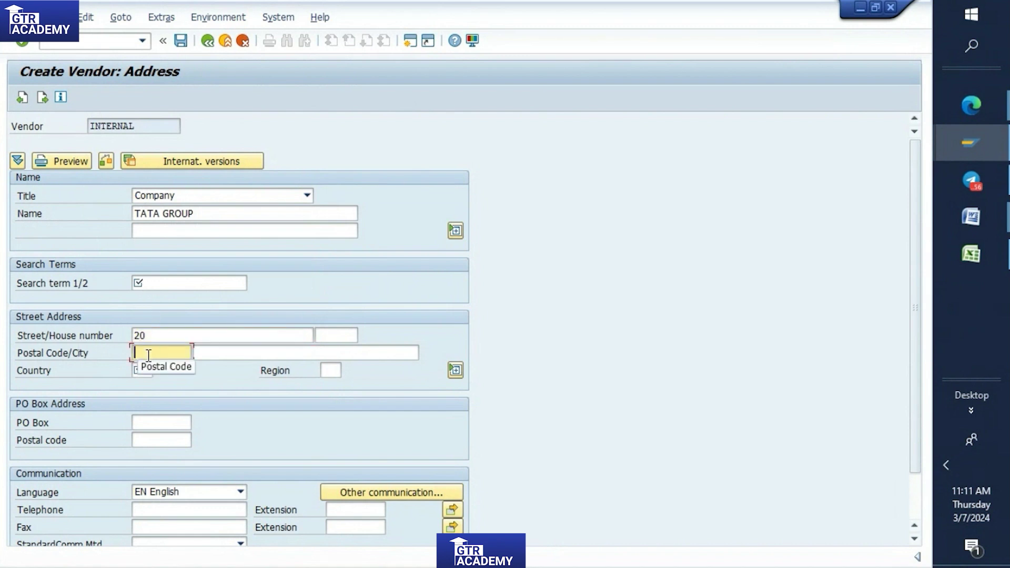
text(560091)
Step: Look up the country key and choose IN (India) as the vendor's country
click(141, 370)
click(160, 371)
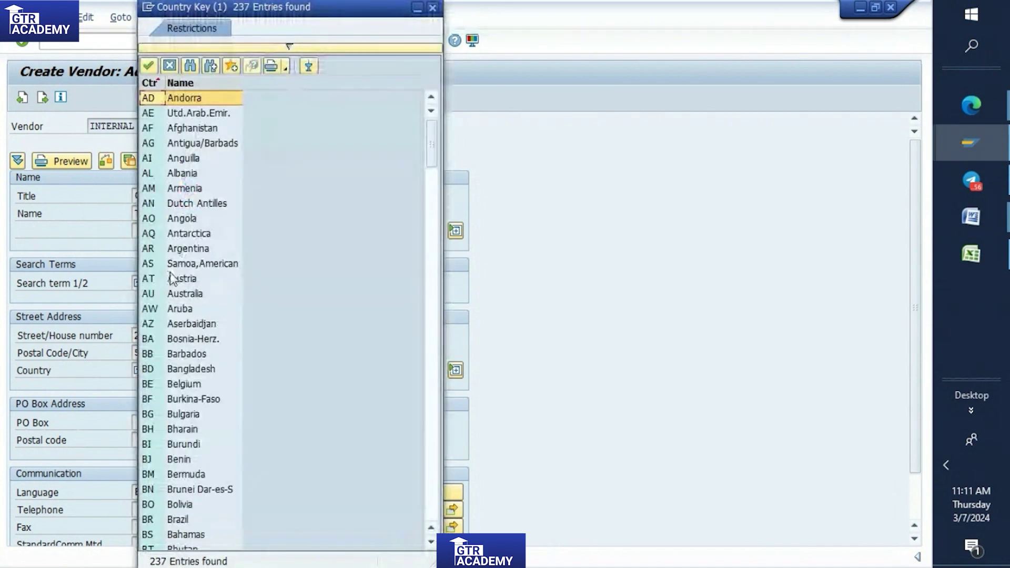
scroll(175, 295, down, 18)
scroll(174, 359, down, 7)
click(160, 416)
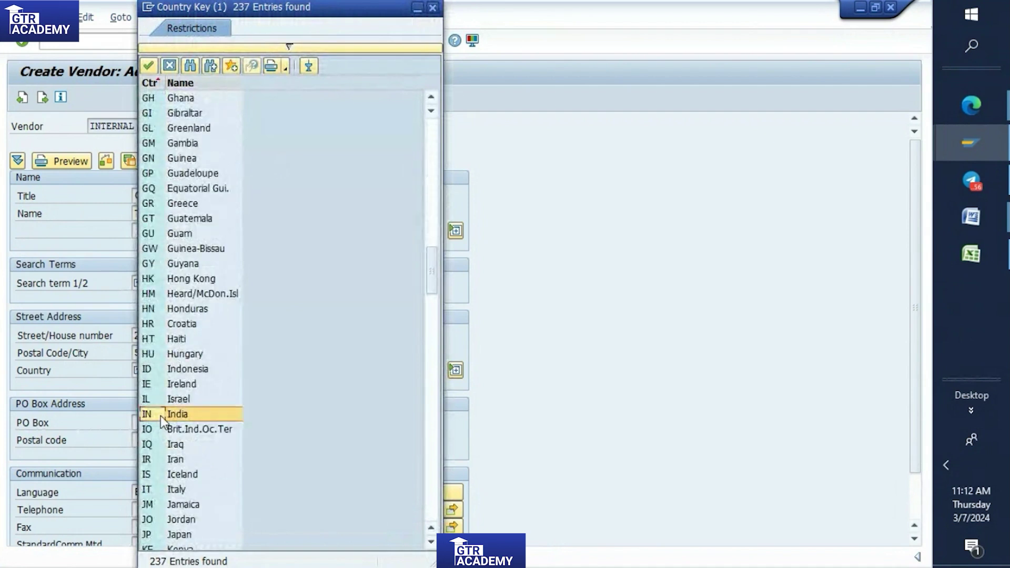
double_click(160, 415)
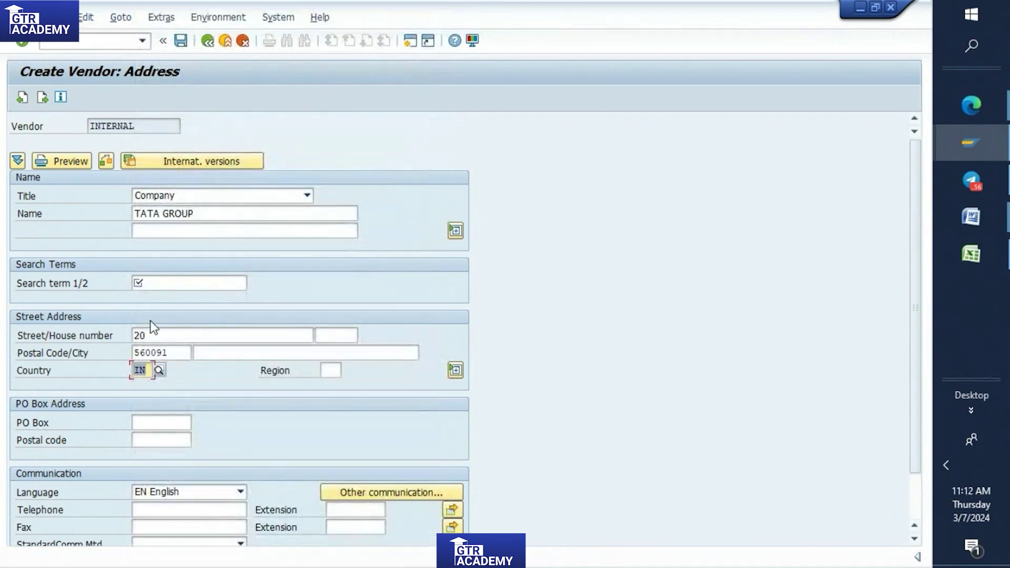
Step: Set the vendor's search term to 18 and continue to the control data screen
click(158, 286)
text(10)
key(BackSpace)
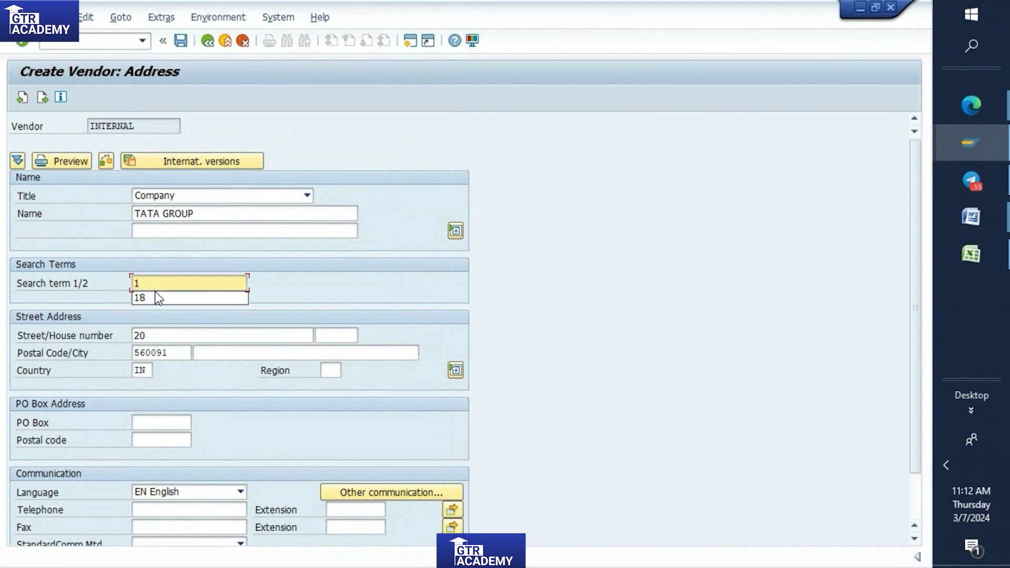
click(155, 297)
key(Return)
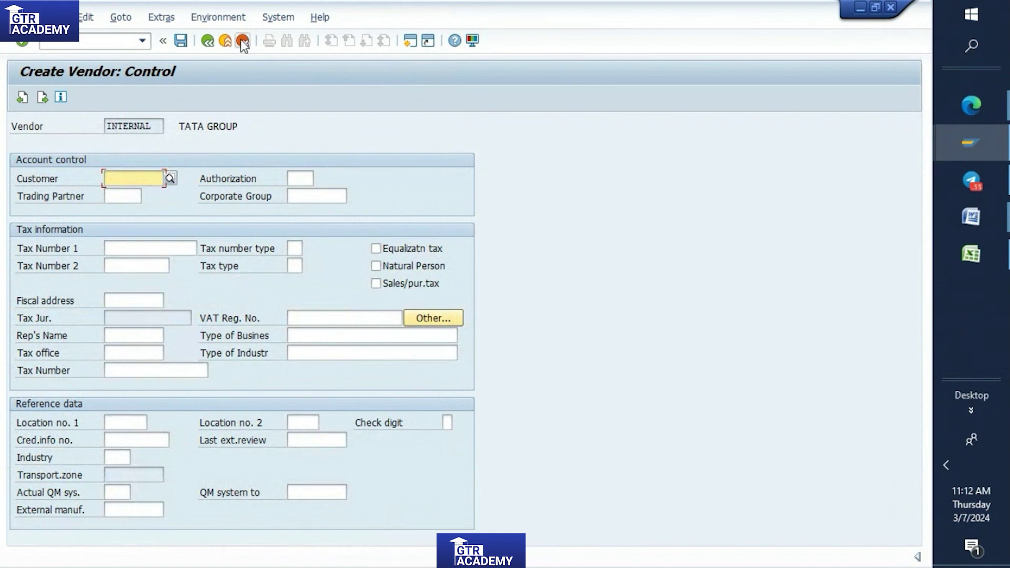
Step: Discard the unsaved vendor data and restart from the initial screen to a blank address screen
click(207, 44)
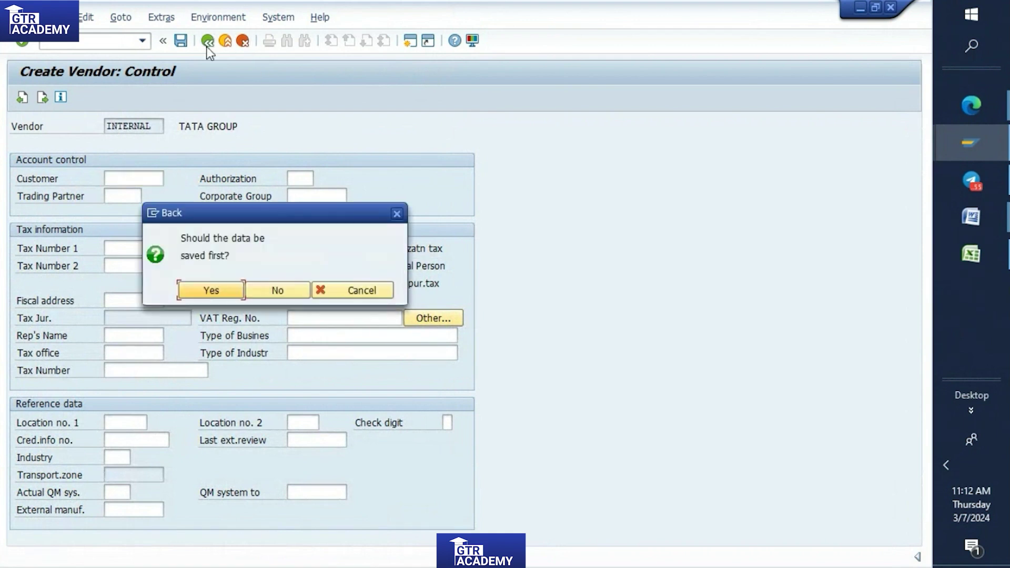
click(277, 291)
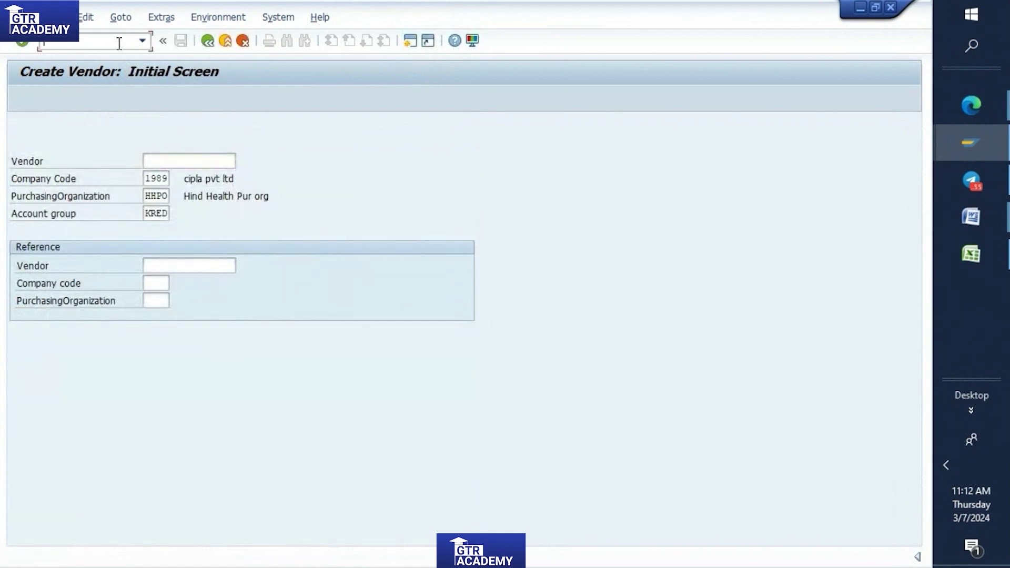
key(Return)
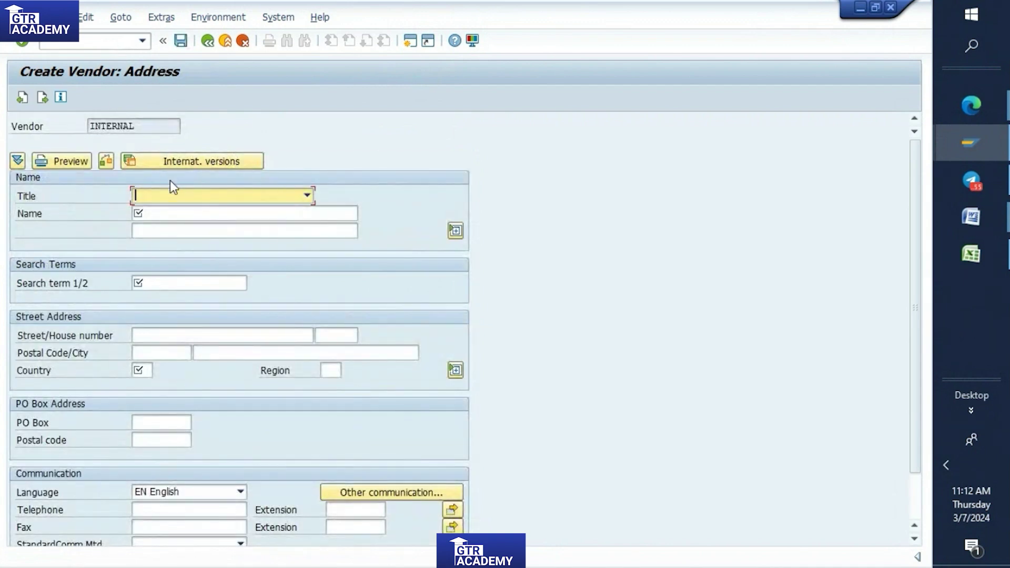
Step: Set the vendor's title to Company and its search term to 18
click(147, 198)
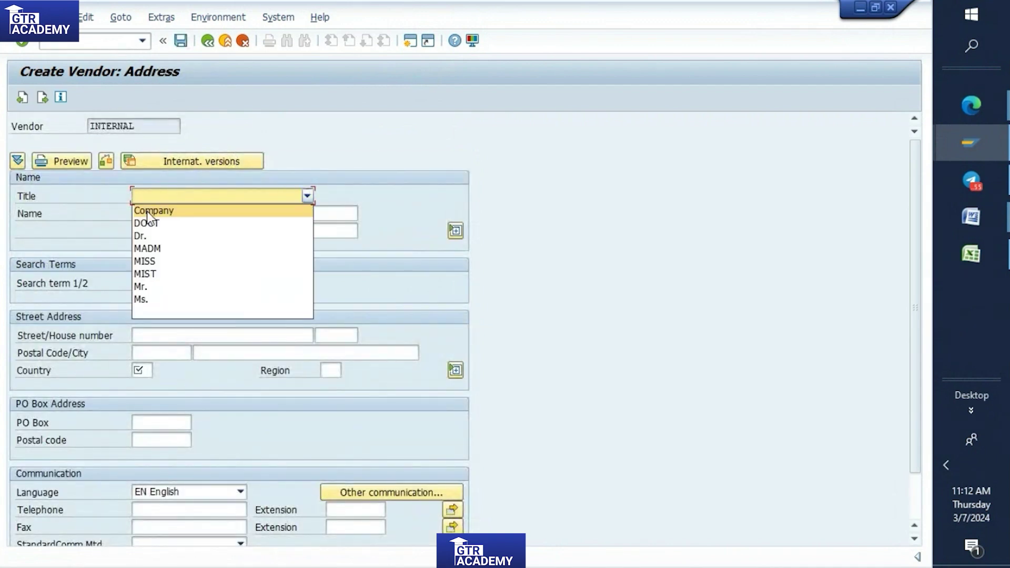
click(148, 211)
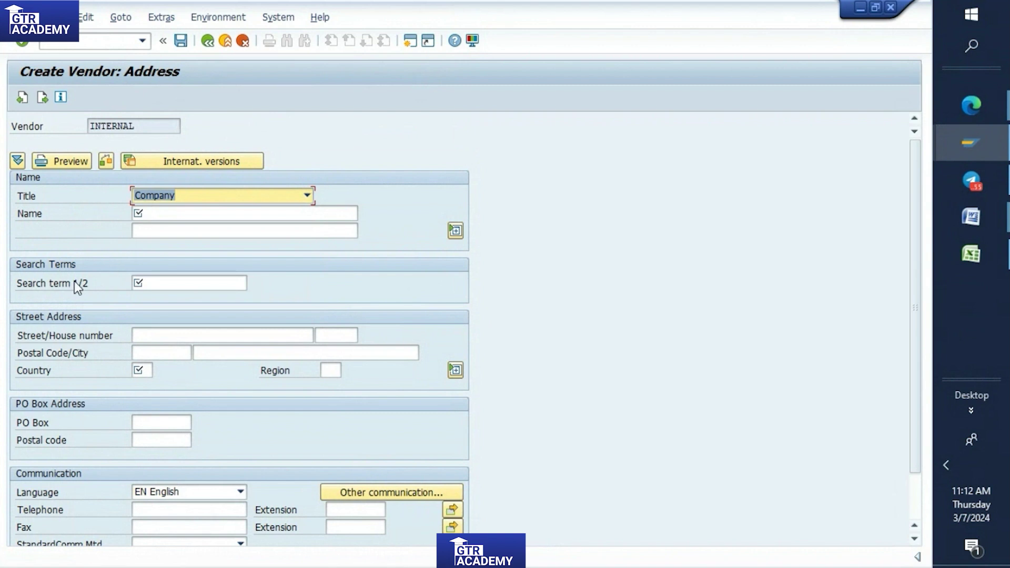
click(165, 280)
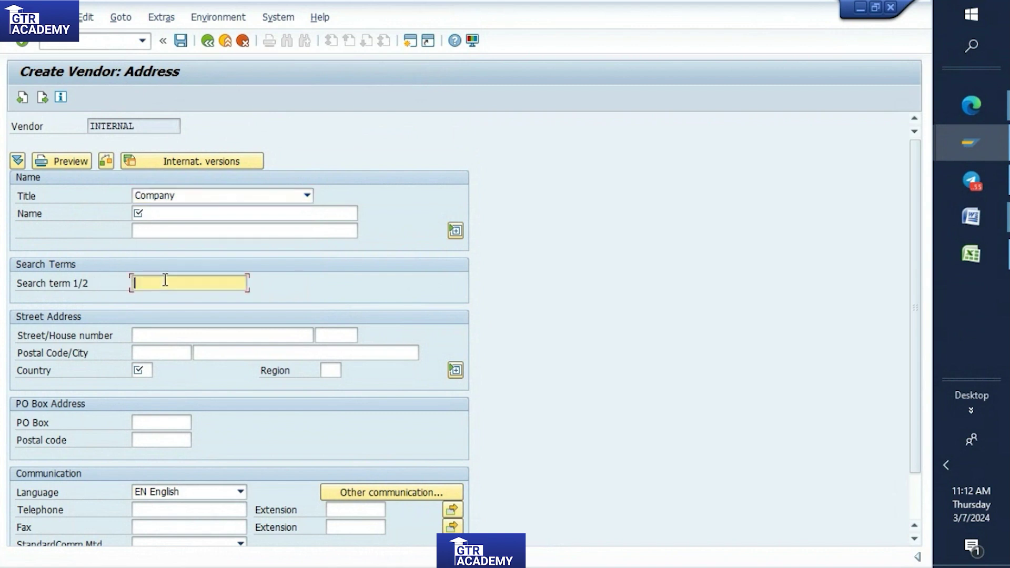
text(18)
click(146, 333)
Step: Set the vendor's name to "TATA GROUP"
click(157, 214)
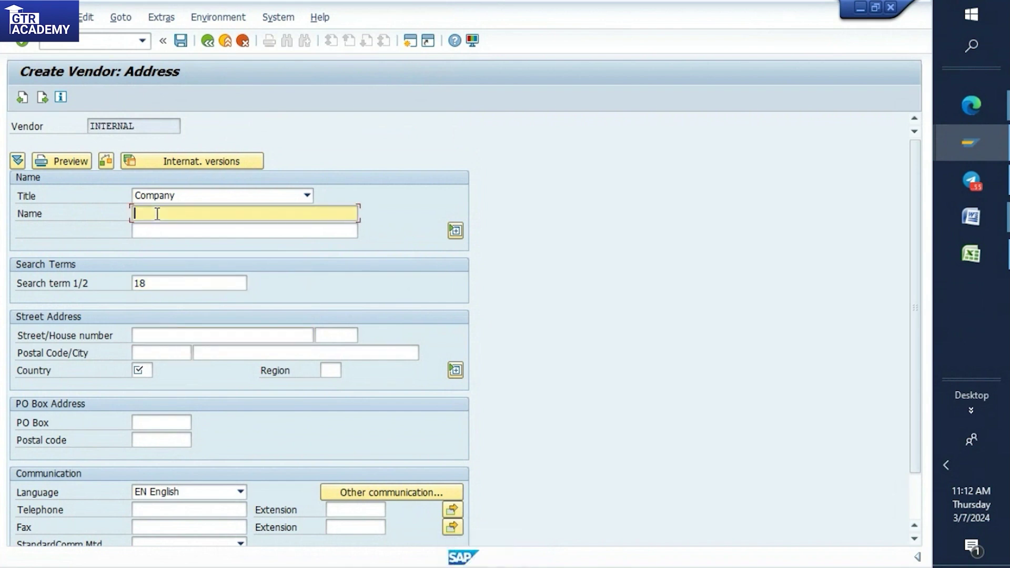
text(TAT)
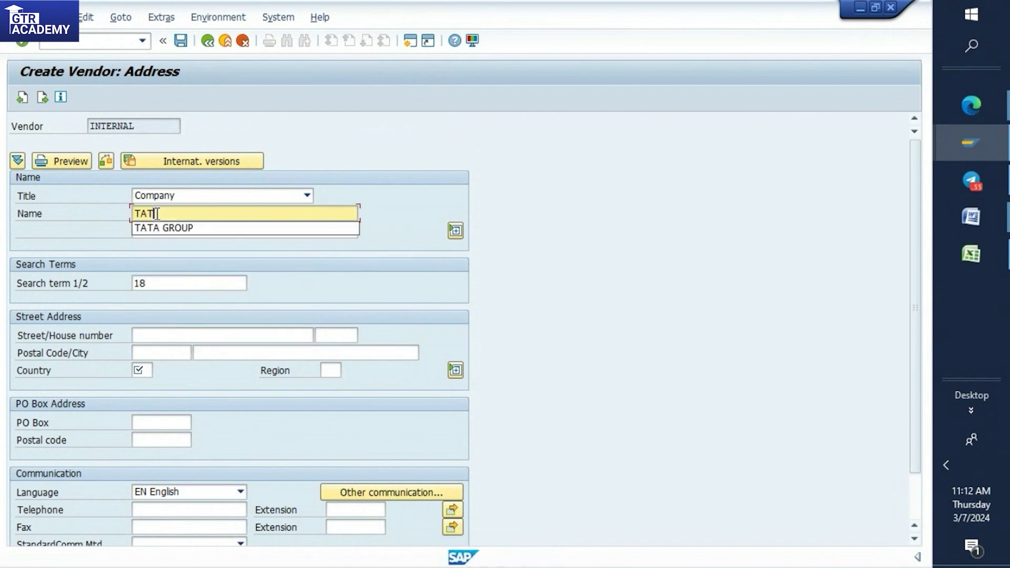
text(A)
click(158, 228)
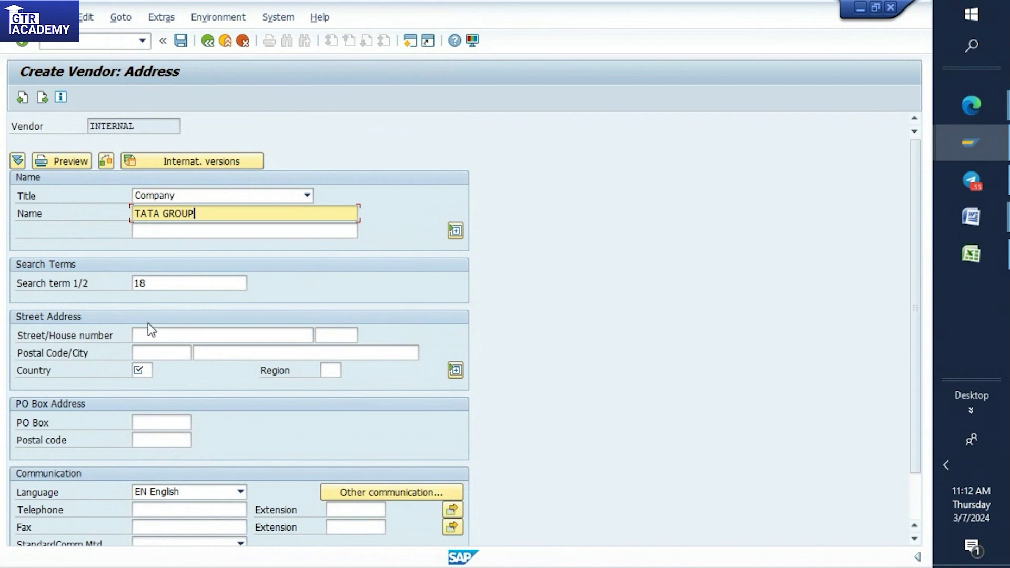
Step: Fill in the house number and postal code of the vendor's street address
click(141, 334)
text(20)
click(150, 347)
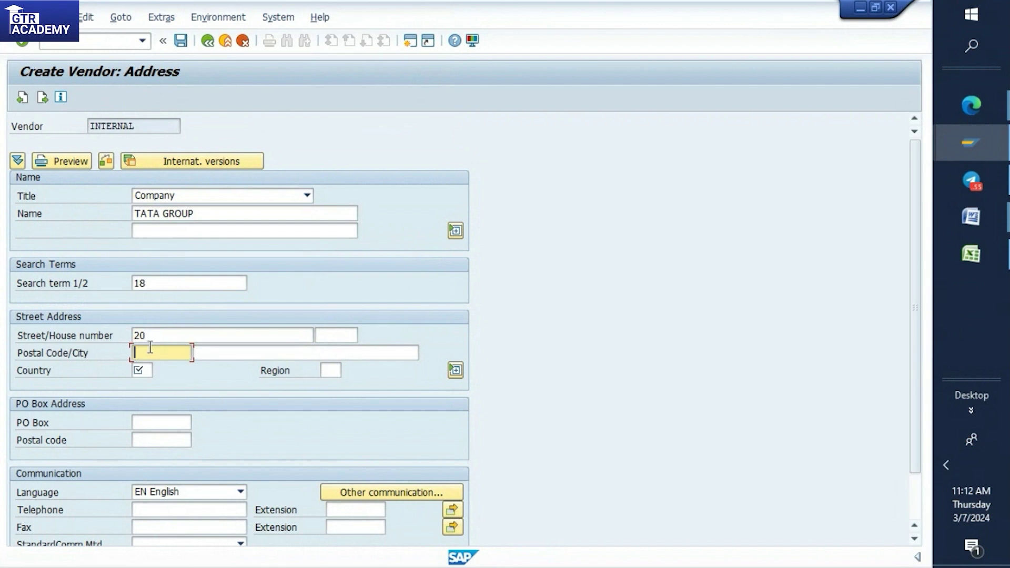
text(560091)
Step: Set the vendor's country to IN (India) and continue to the control data screen
click(150, 367)
click(135, 372)
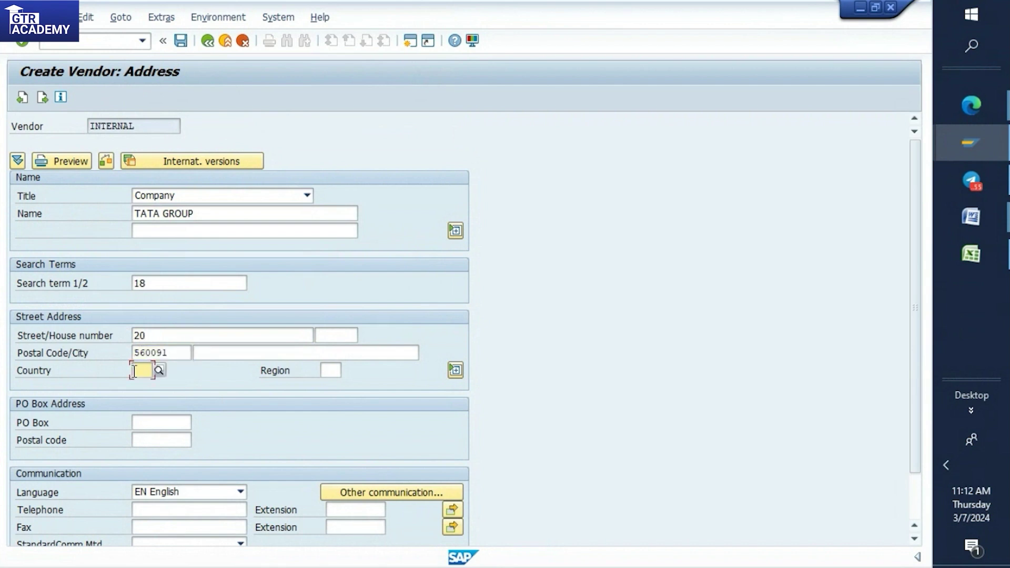
text(IN)
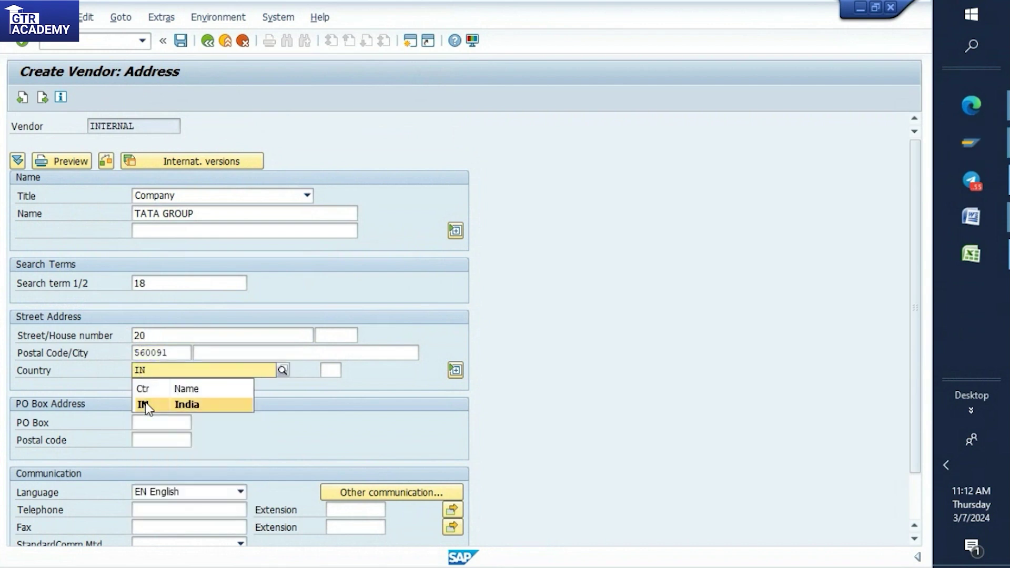
click(145, 403)
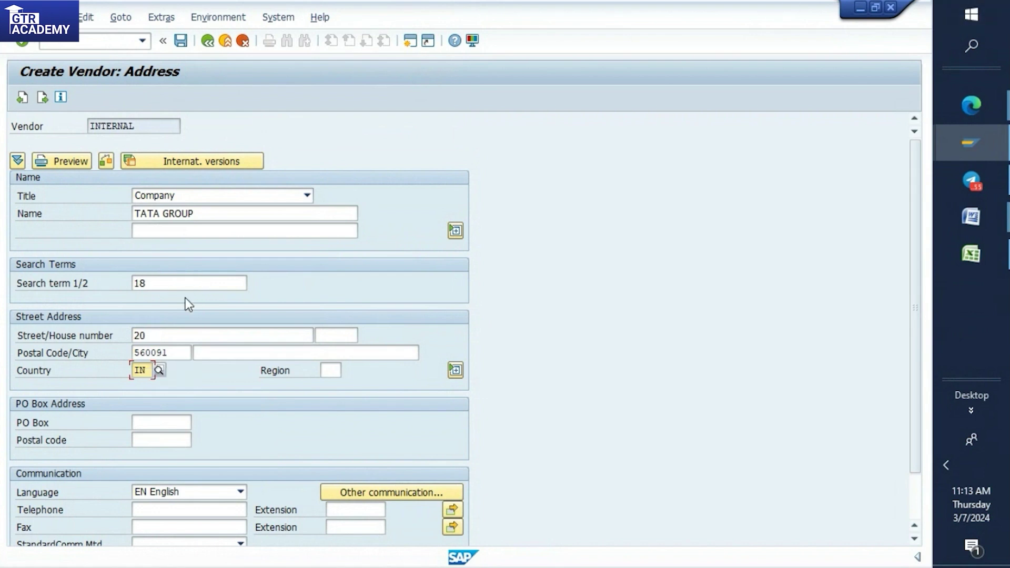
key(Return)
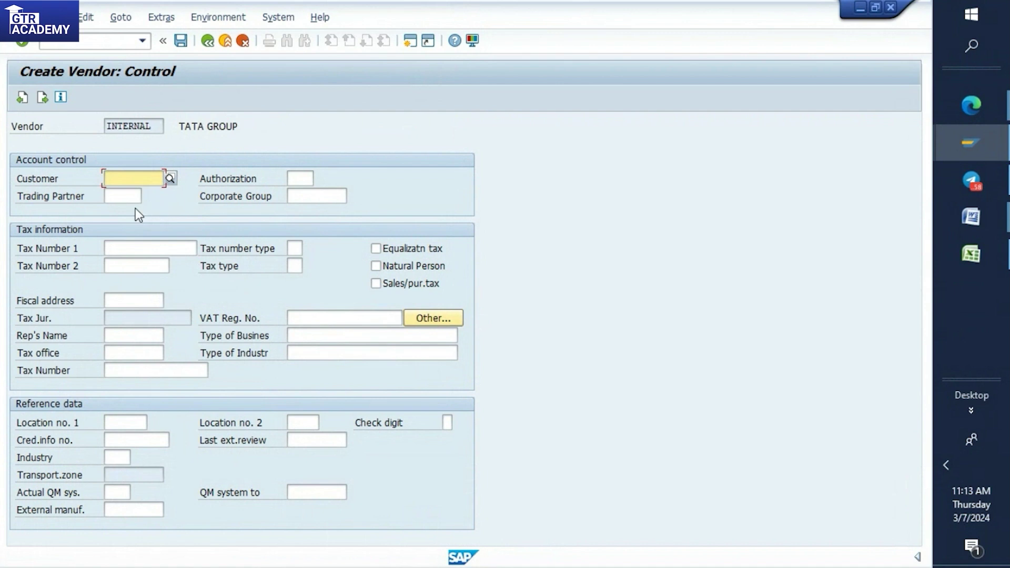
Step: Open and close the customer search, leave the control data blank and continue to the payment transactions screen
click(170, 179)
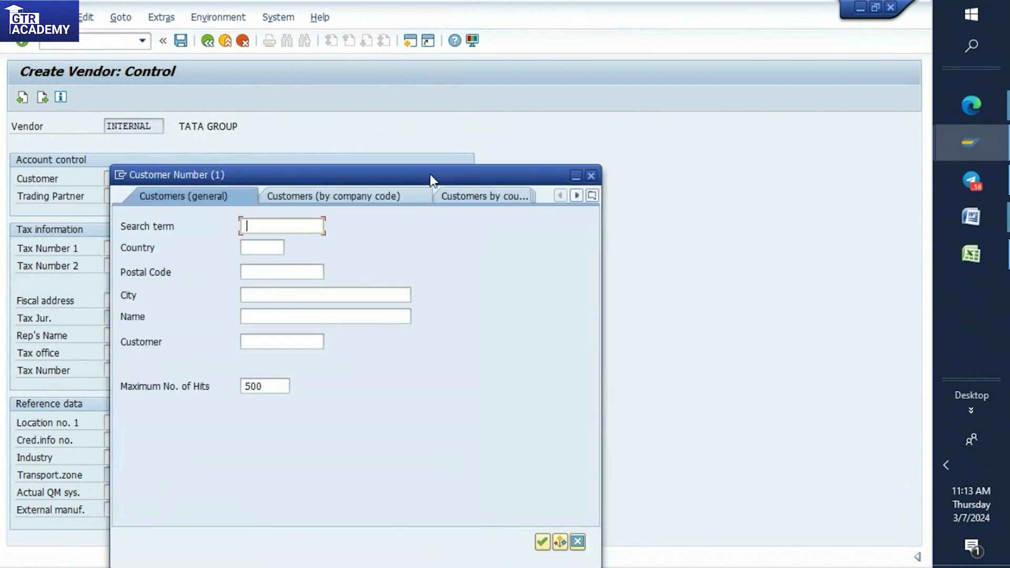
click(591, 176)
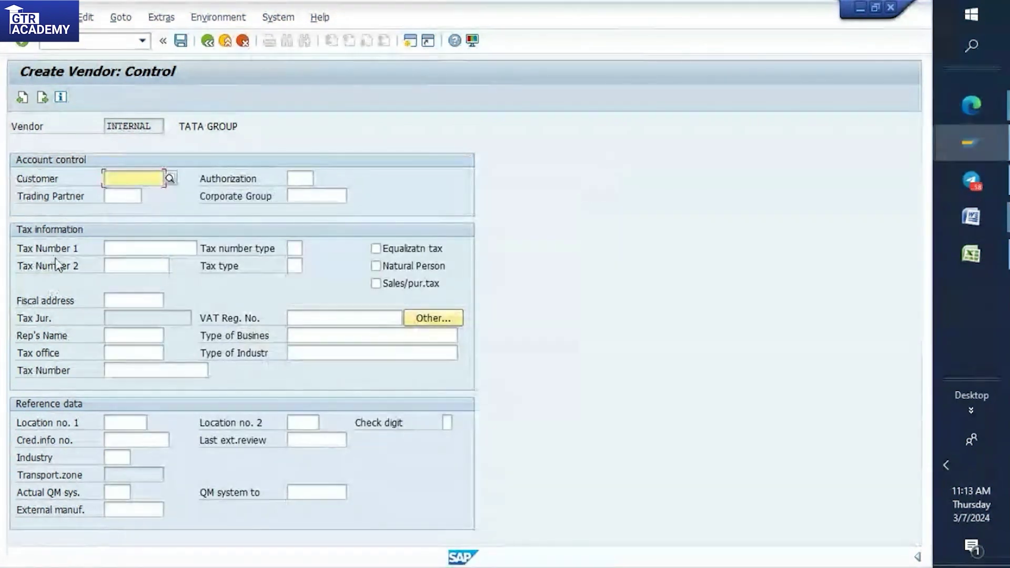
key(Return)
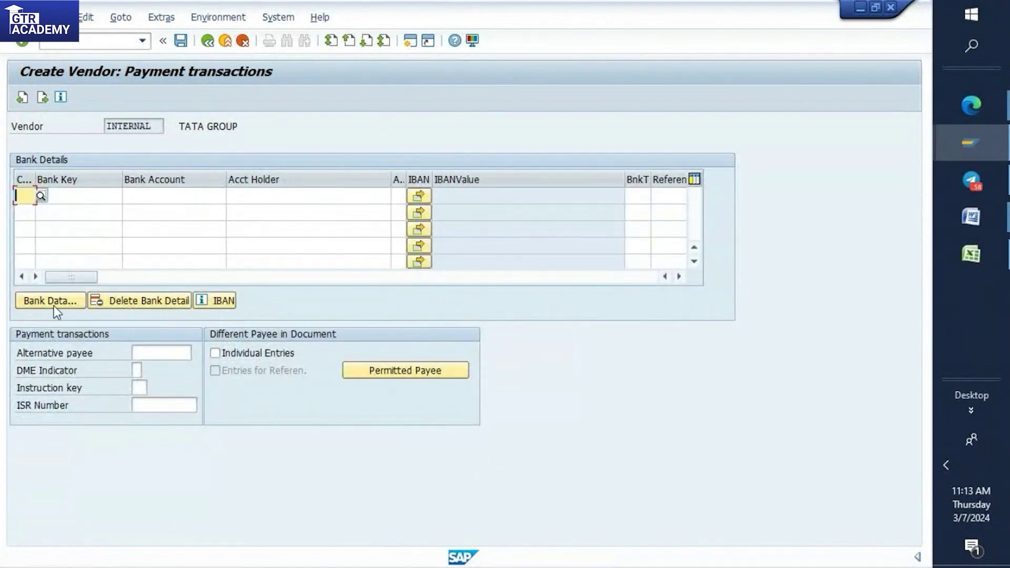
Step: Leave the bank details and contact persons empty and continue to the accounting information screen
click(142, 194)
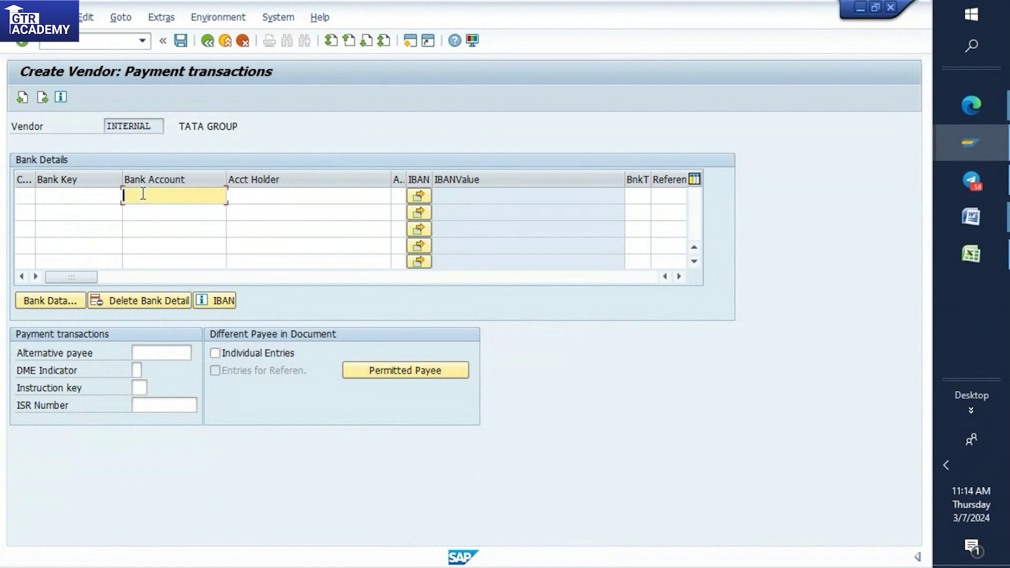
click(253, 193)
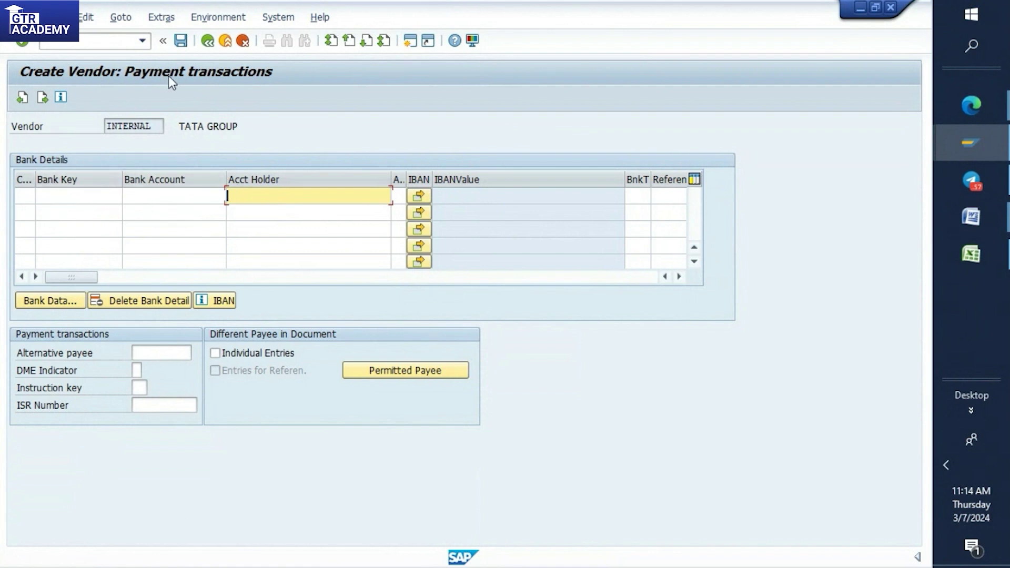
click(206, 41)
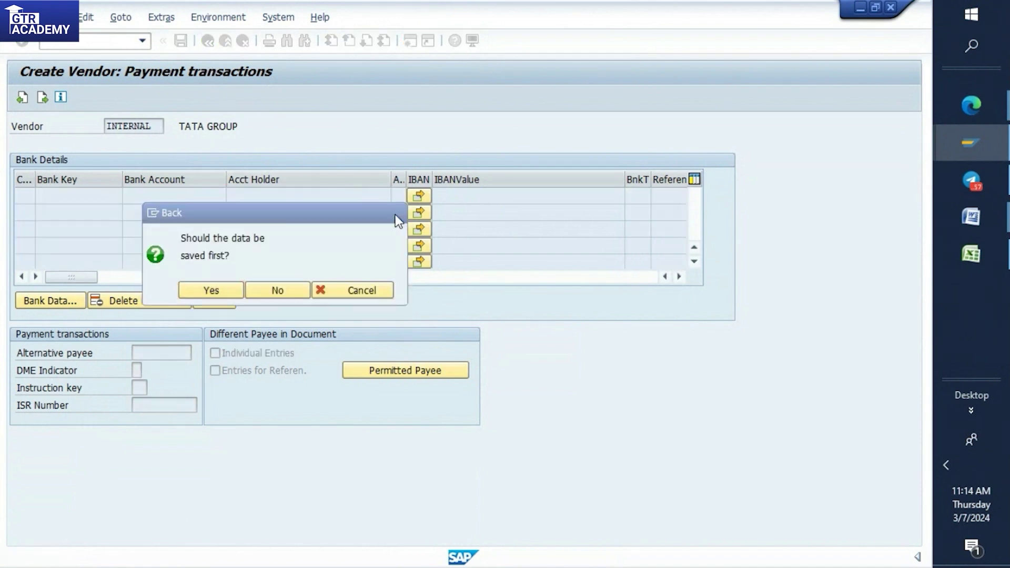
click(397, 214)
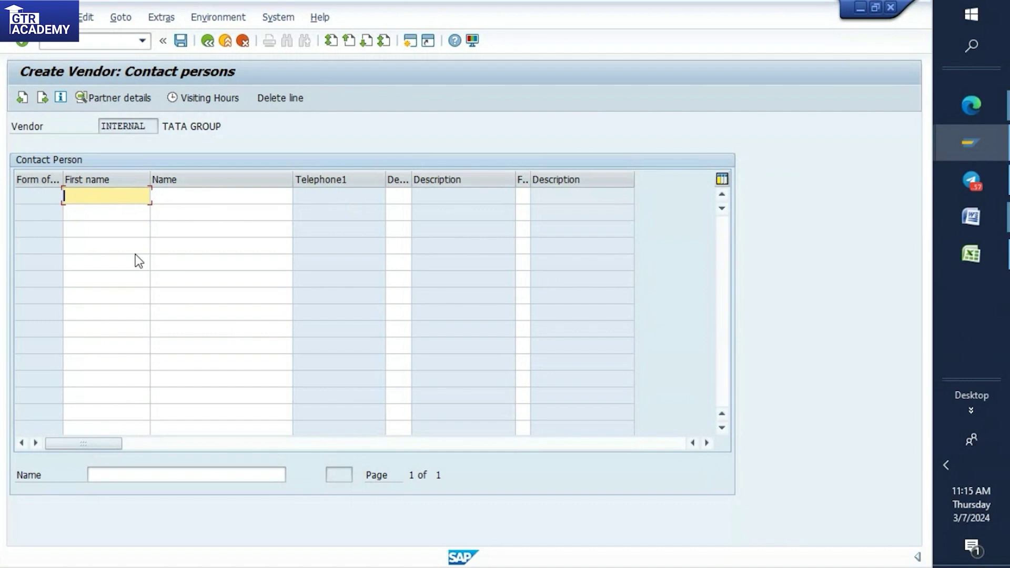
key(Return)
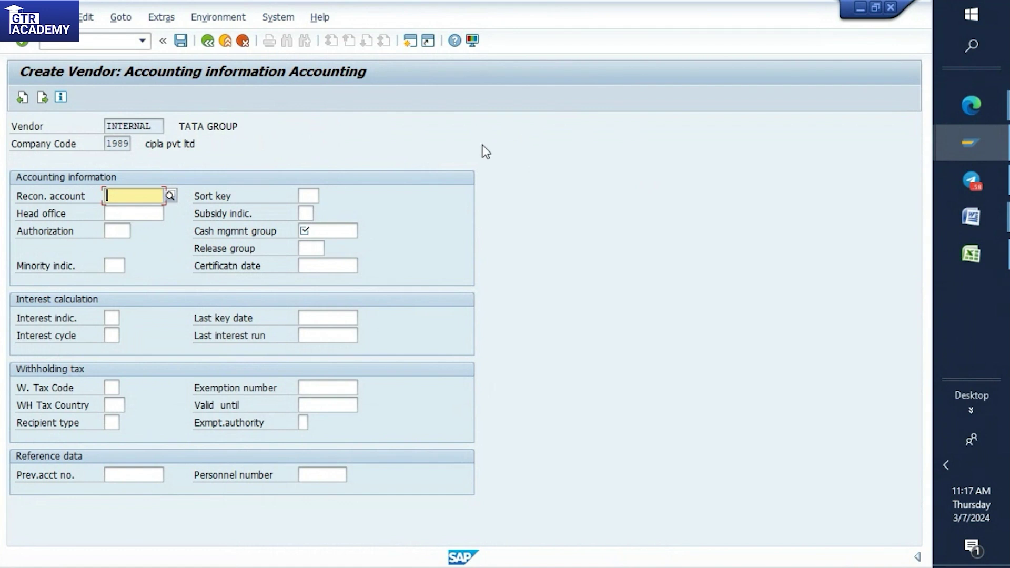
Step: Set the vendor's reconciliation account to 160000 in the accounting information
click(111, 198)
text(16)
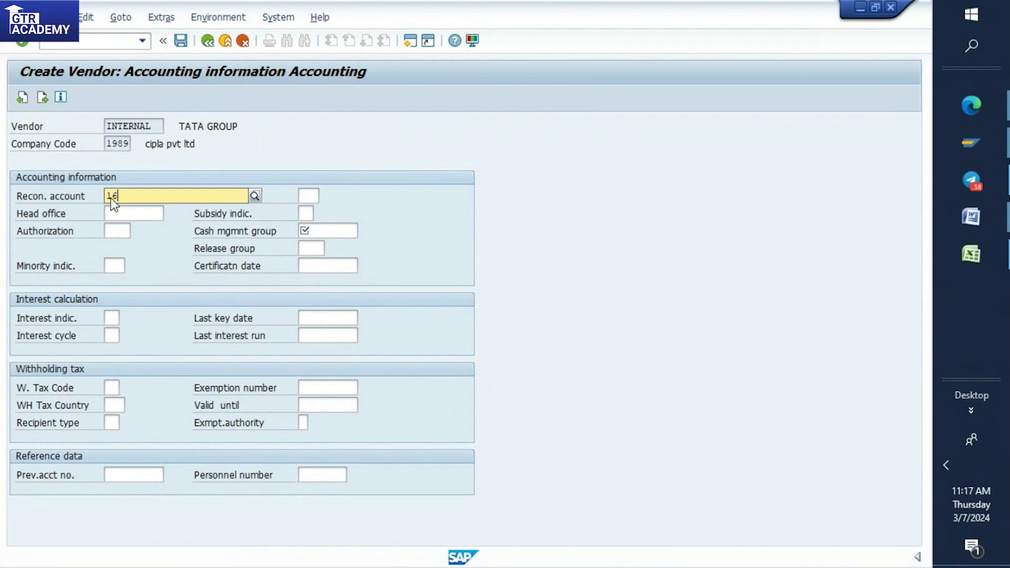
text(00)
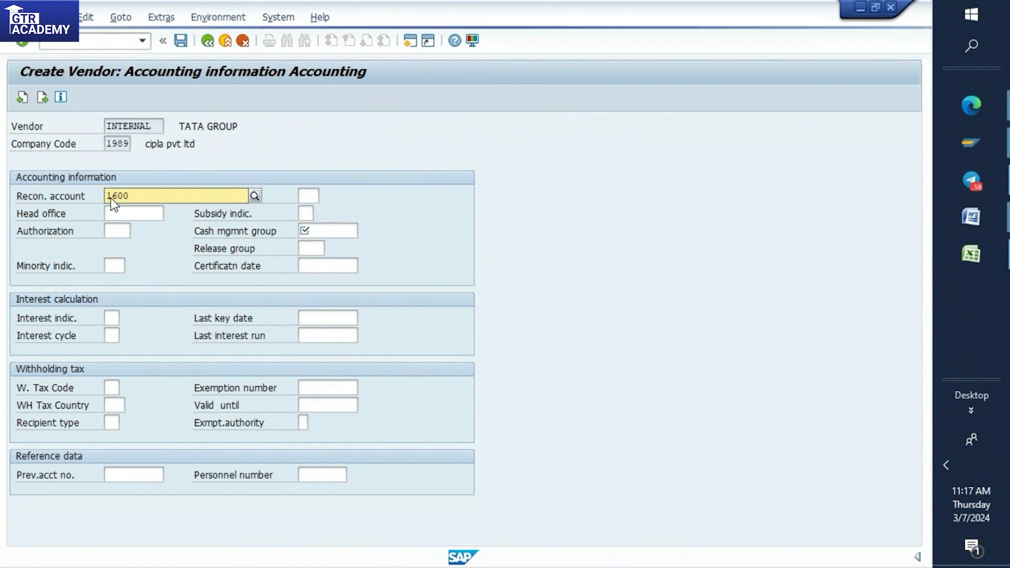
text(00)
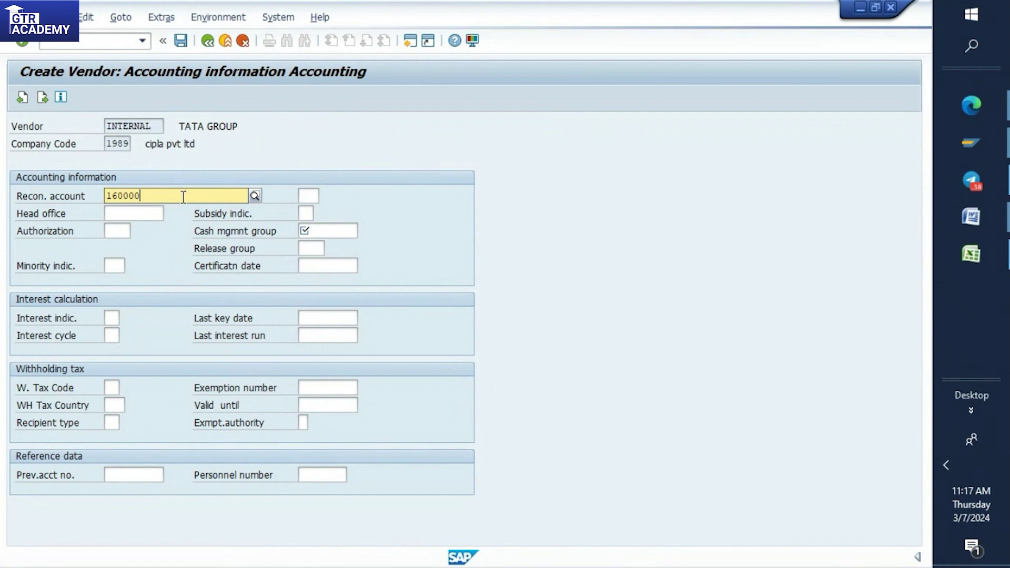
click(142, 196)
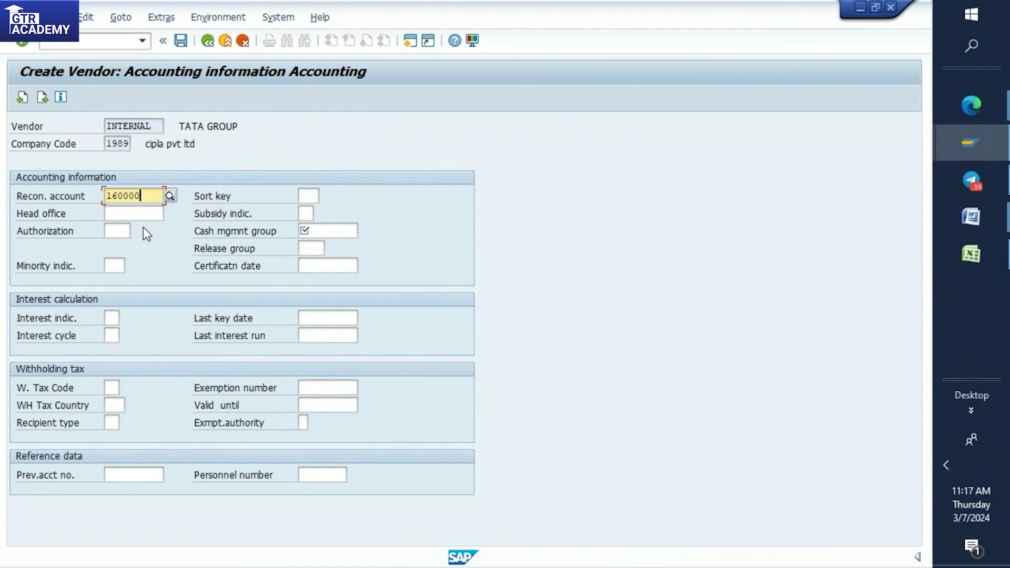
Step: Switch to the Word notes and add the line "Accounting information:Reconc account:160000" below the account group list
click(967, 253)
mouse_move(972, 227)
click(849, 285)
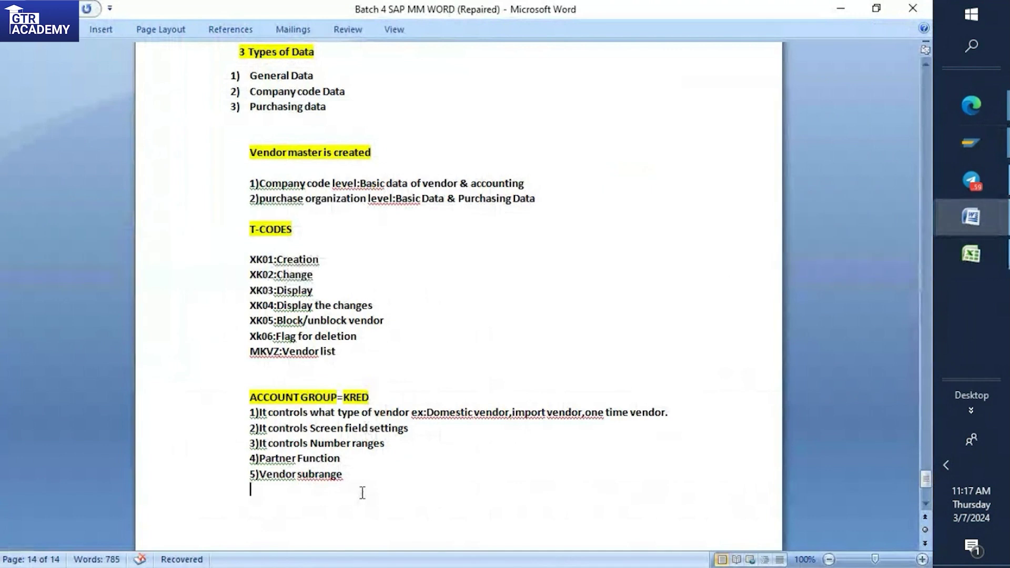
click(349, 470)
key(Return)
key(Return)
text(Accou)
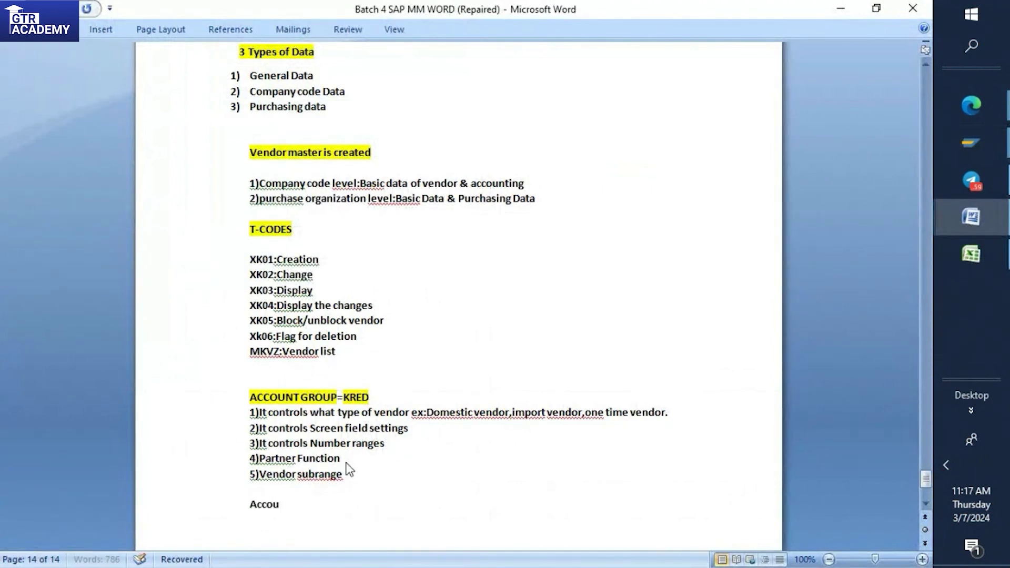
text(nting information)
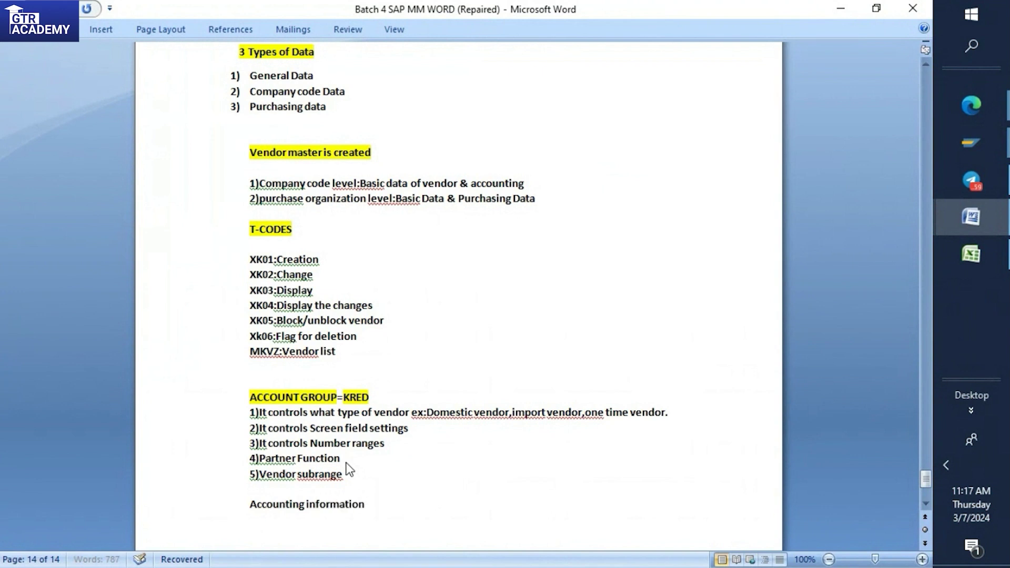
text(:Reconc account)
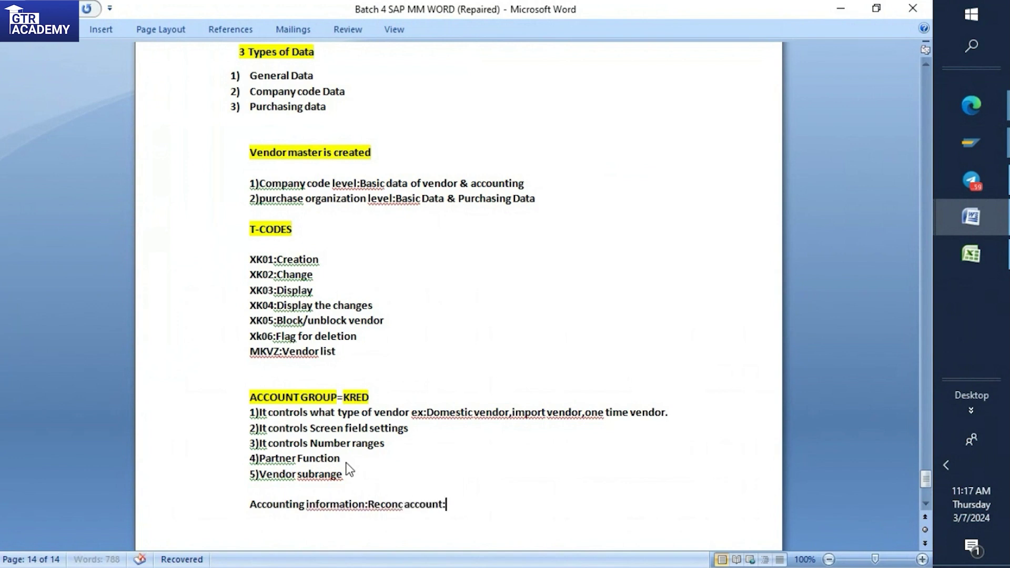
text(:160000)
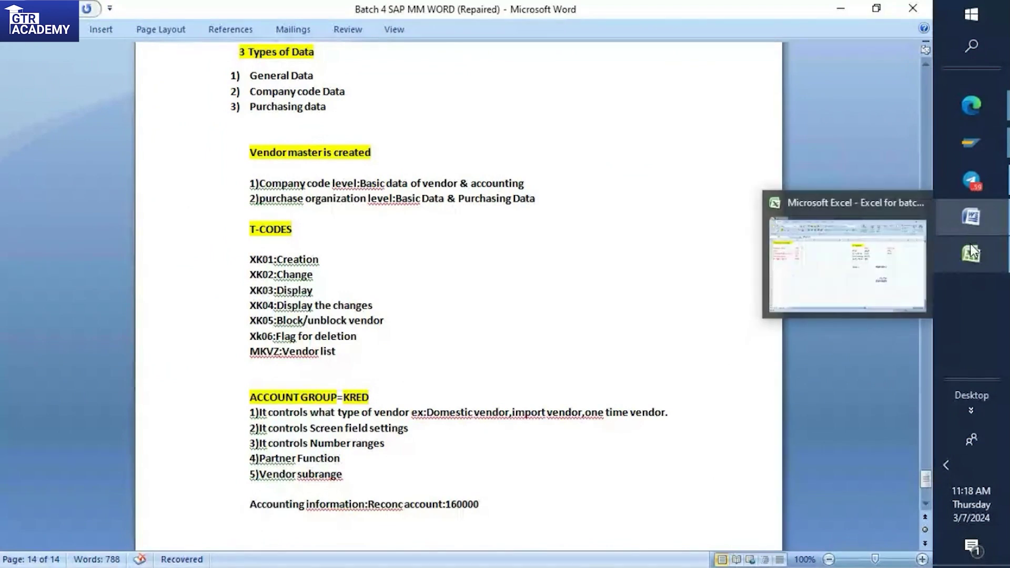
Step: Switch to the SAP vendor screen, consult the enterprise structure sheet in Excel and return to SAP
mouse_move(970, 144)
click(836, 207)
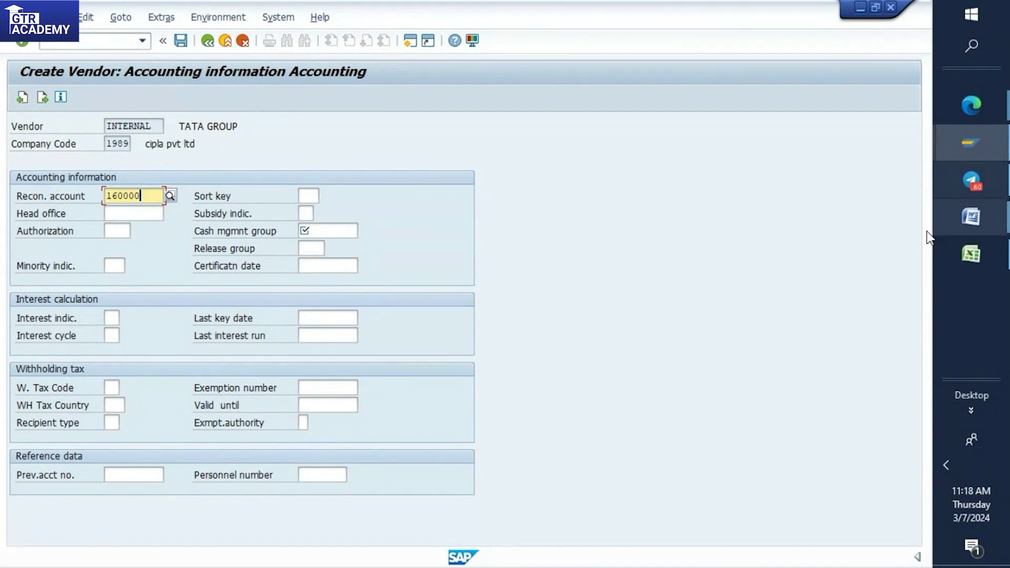
click(971, 254)
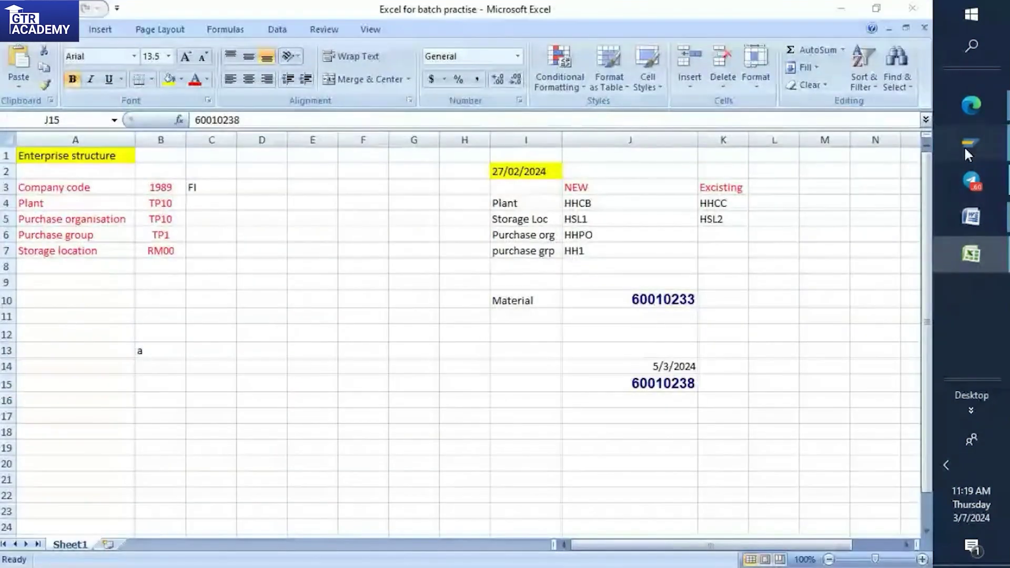
mouse_move(964, 146)
click(858, 249)
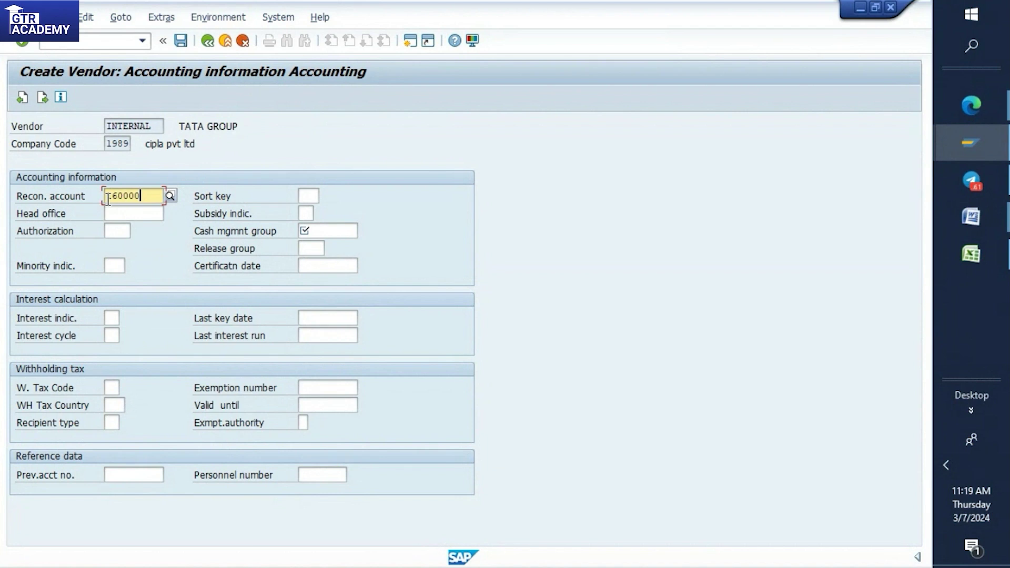
Step: Set the vendor's cash management group to A1 (Domestic payments) from the planning group list
click(271, 232)
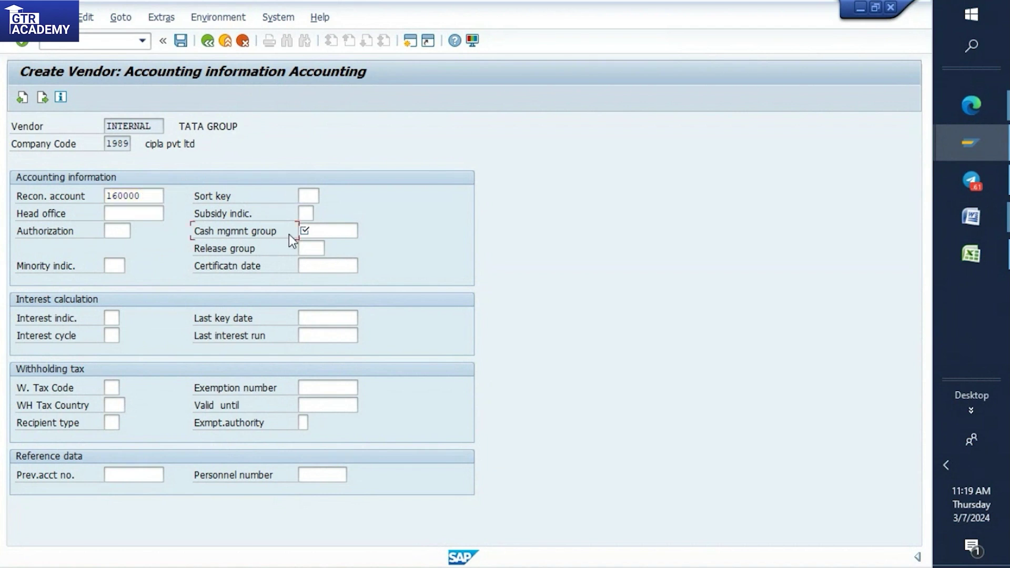
click(332, 233)
click(364, 234)
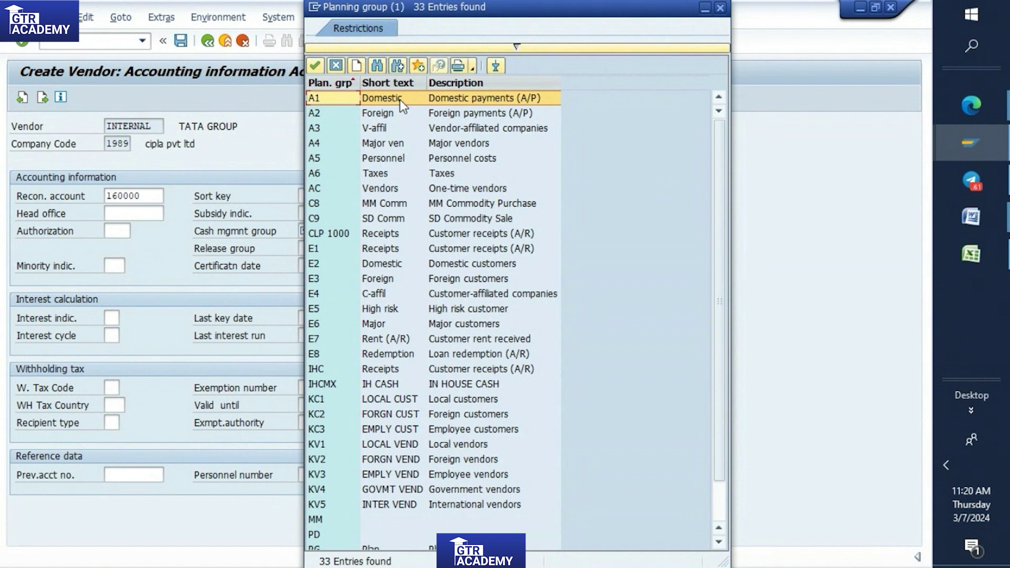
click(377, 99)
double_click(346, 94)
click(322, 231)
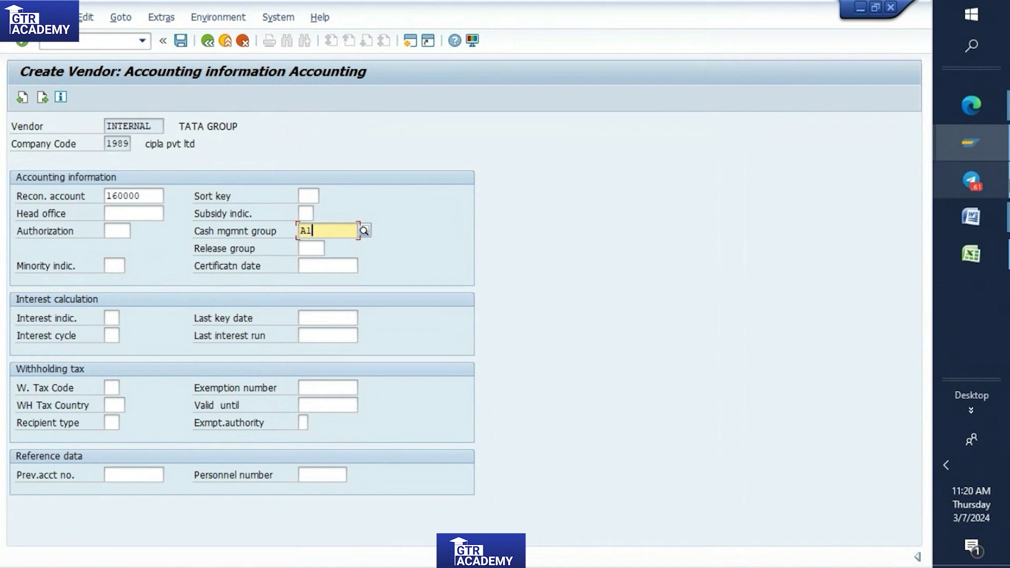
Step: Switch to the Word notes and add the line "Cash man group:A1" below the reconciliation account line
mouse_move(971, 220)
click(901, 305)
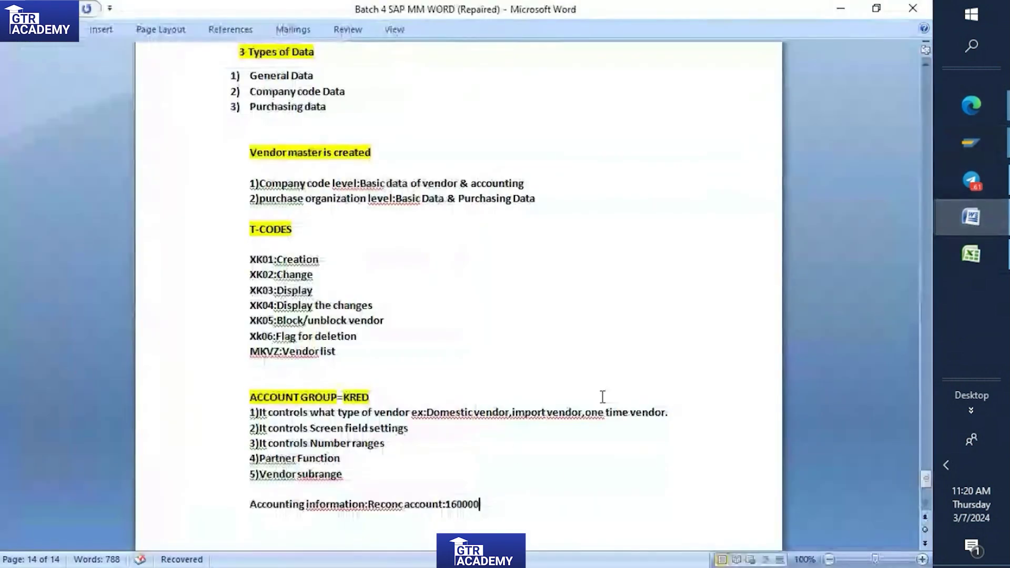
key(Return)
text(cash )
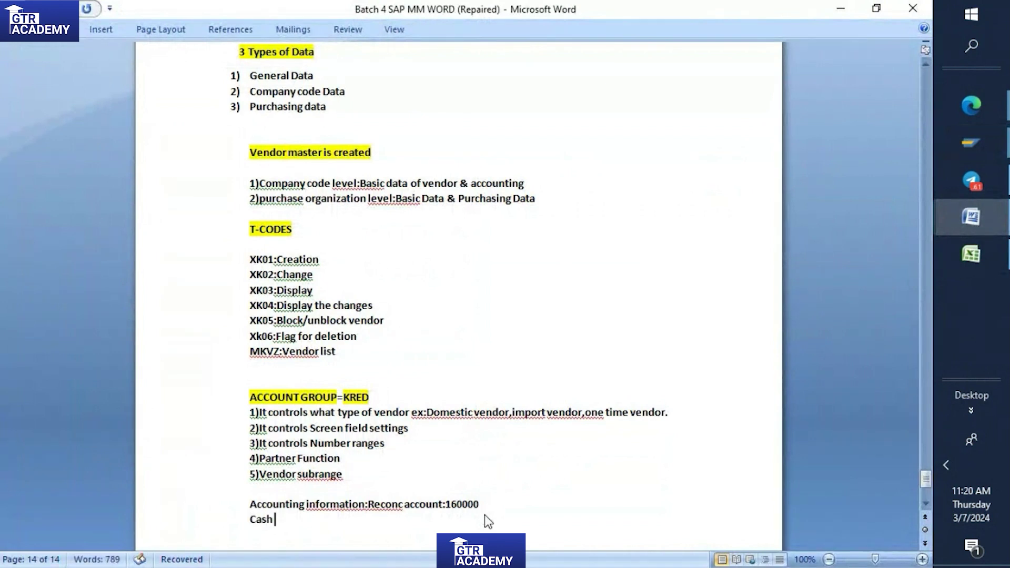
text(man group)
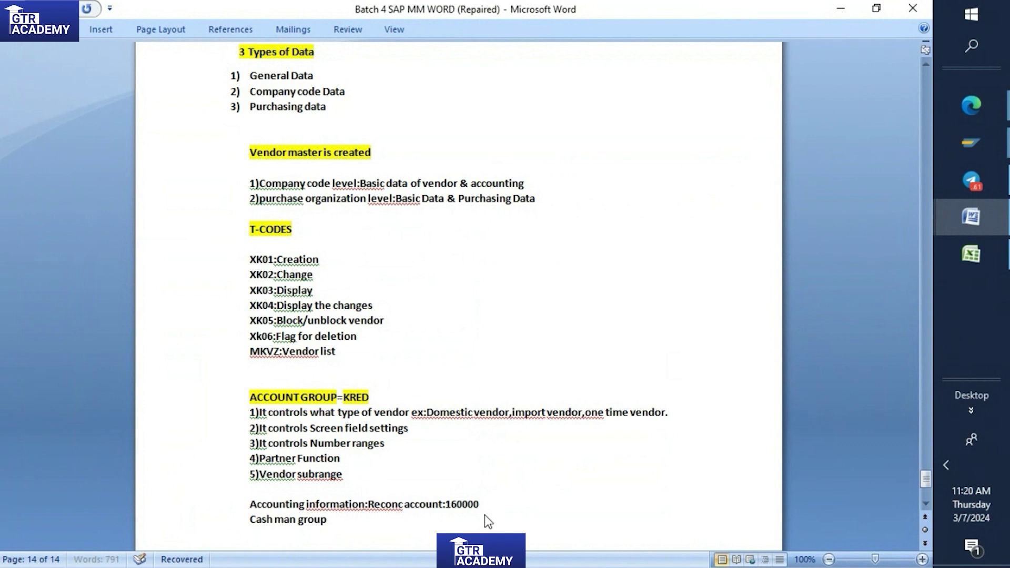
text(:A1)
Step: Switch back to SAP and continue from the accounting information to the payment transactions accounting screen
mouse_move(967, 155)
click(892, 207)
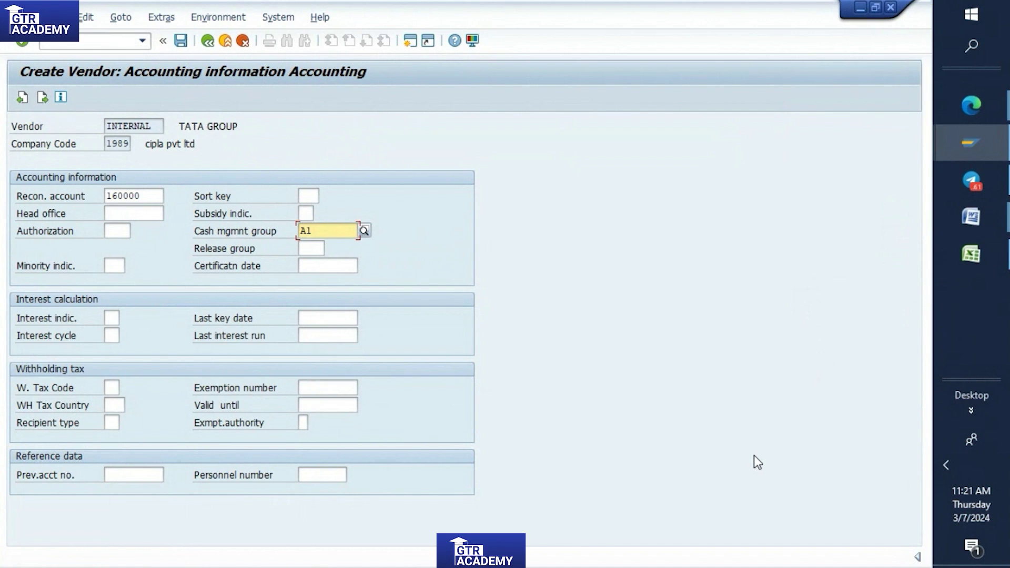
key(Return)
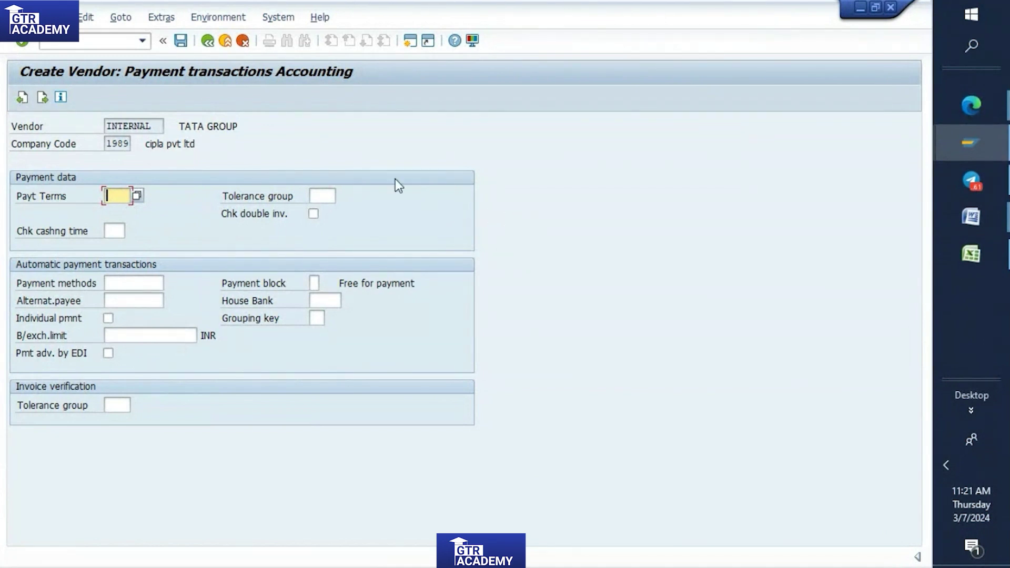
Step: Open the correspondence accounting screen, dismiss the prompt for leaving the transaction and return to the payment transactions screen
key(Return)
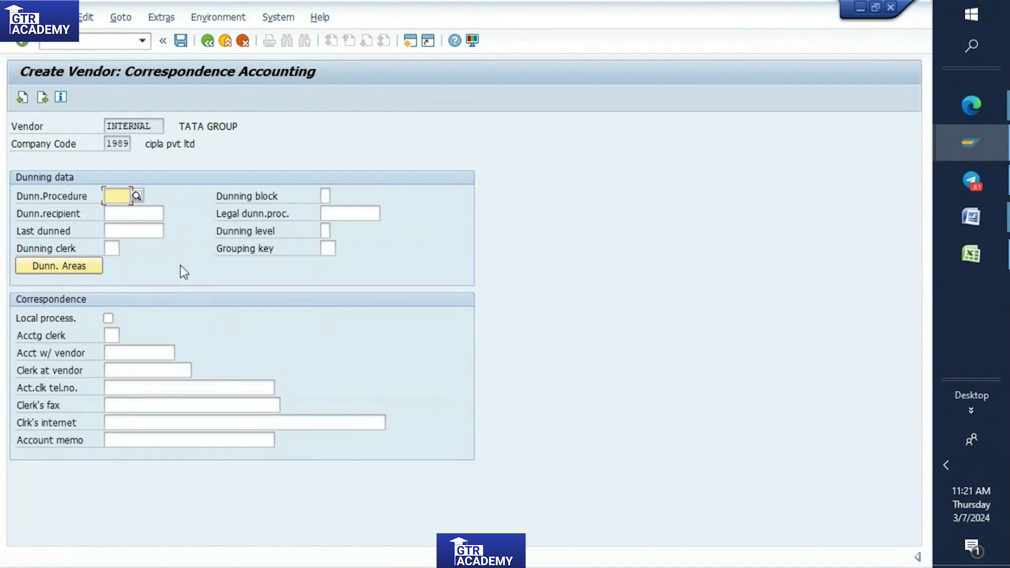
click(209, 49)
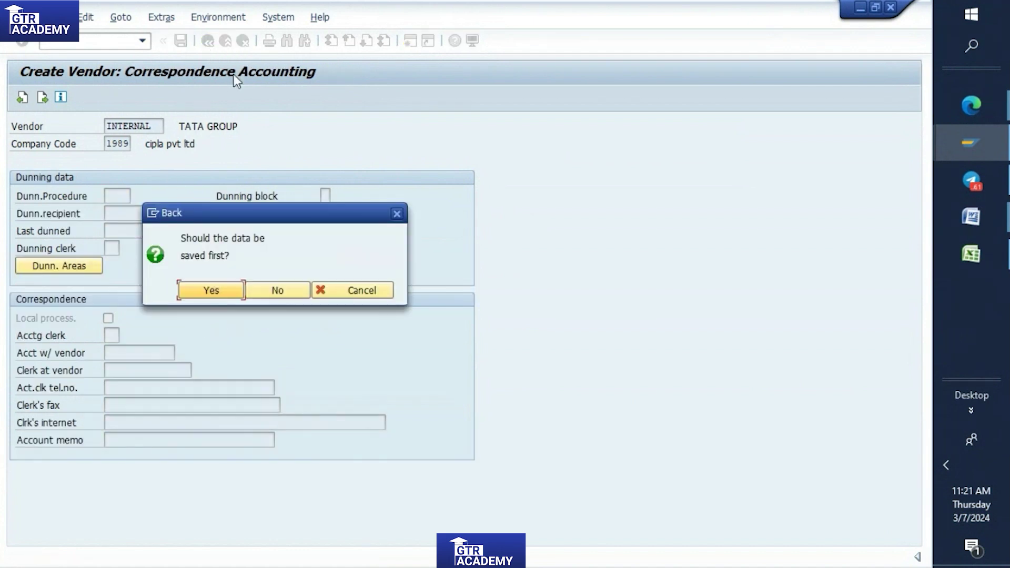
click(399, 214)
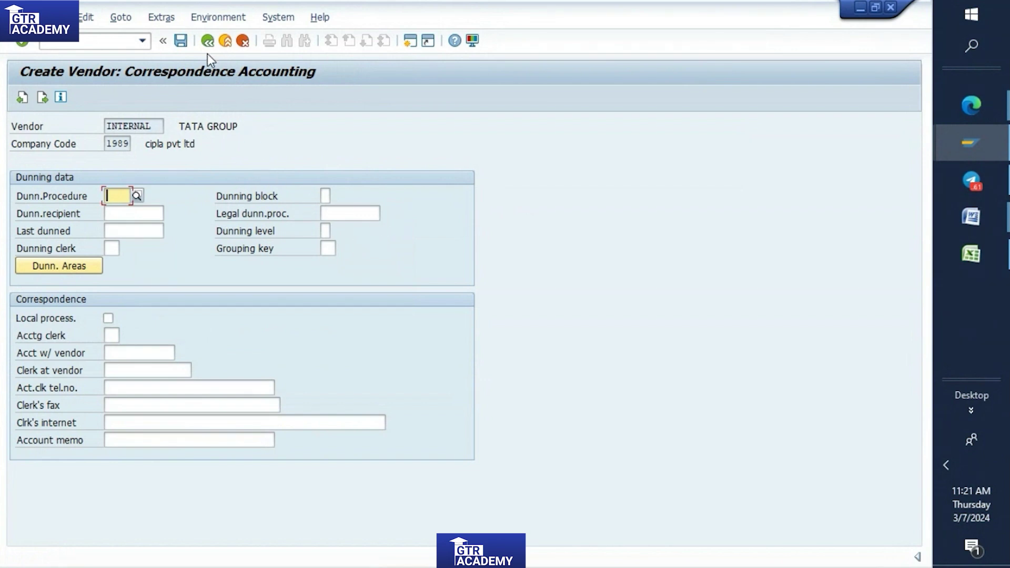
click(24, 99)
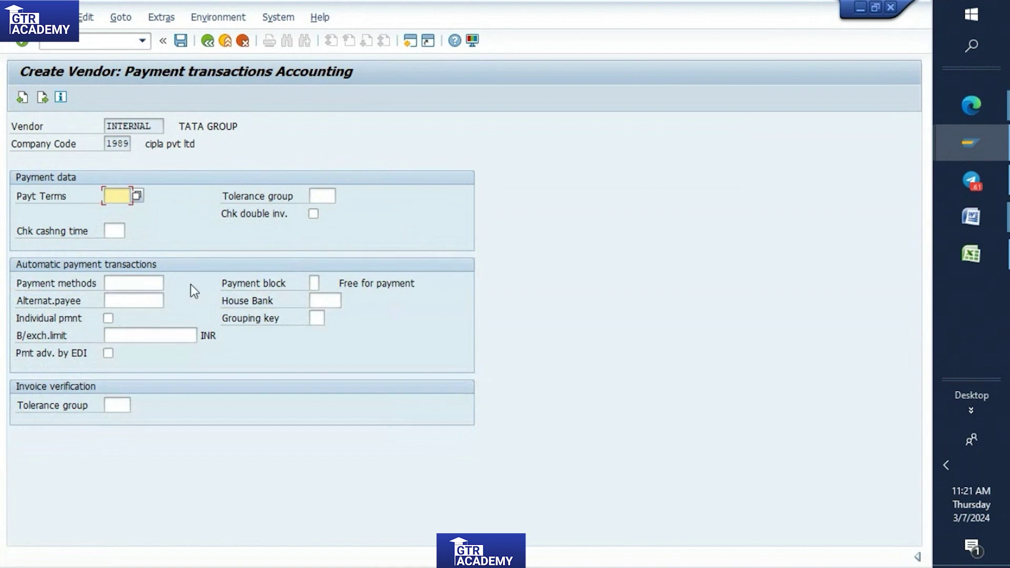
Step: Examine the list of available payment terms and their cash discount periods, and close it without choosing an entry
click(136, 202)
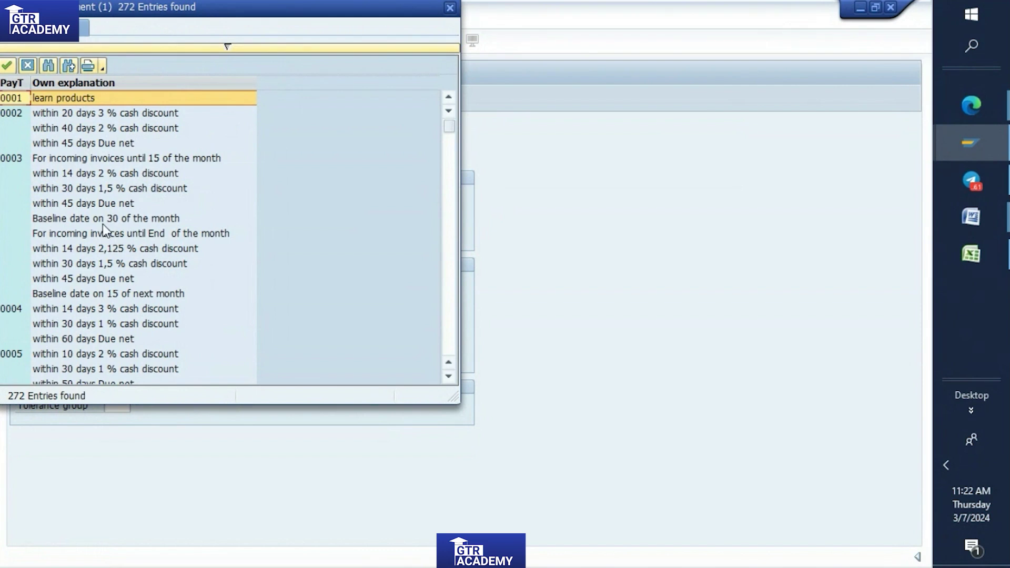
click(450, 8)
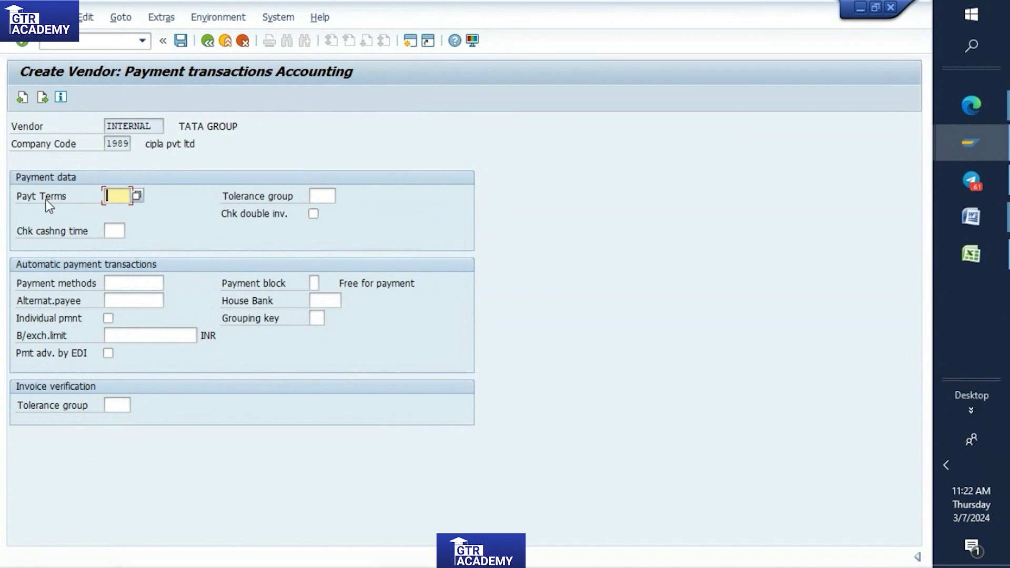
click(137, 197)
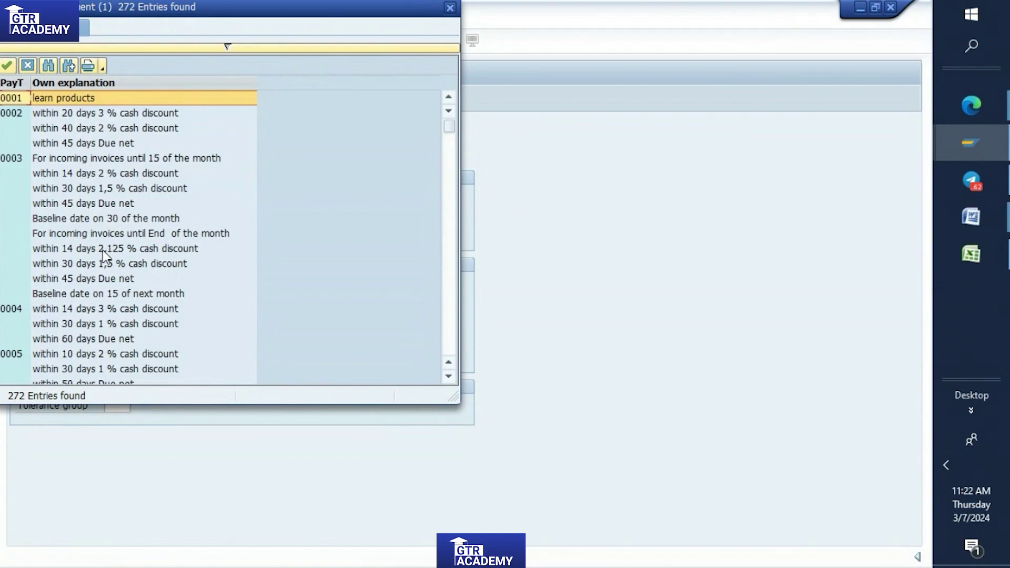
scroll(103, 250, down, 7)
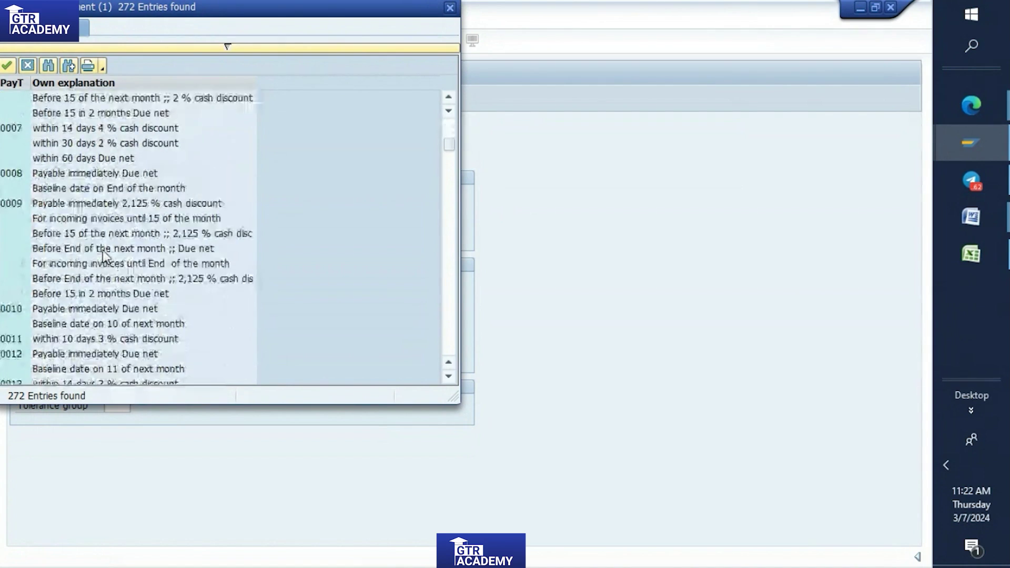
scroll(103, 256, up, 8)
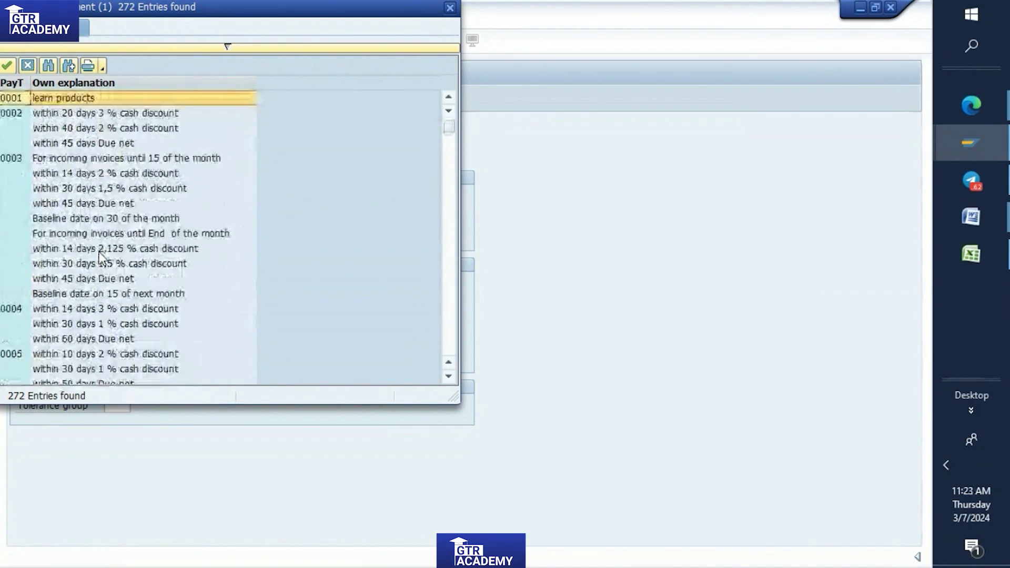
click(450, 8)
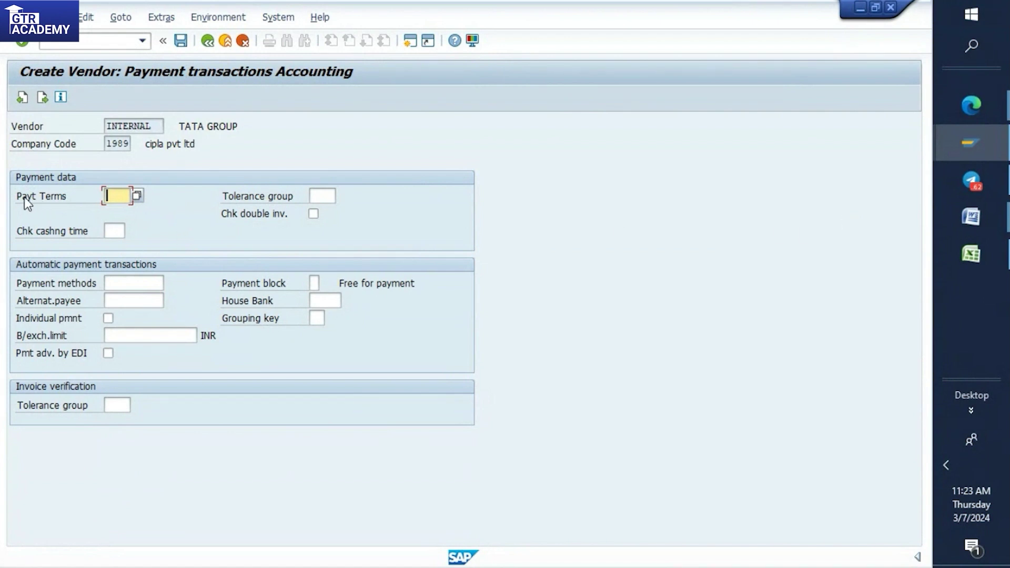
click(137, 196)
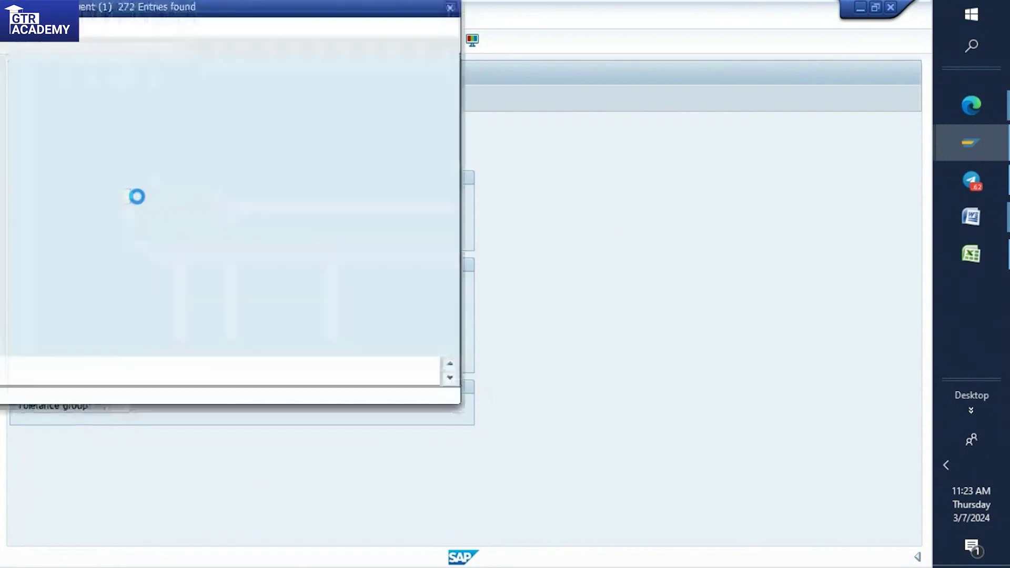
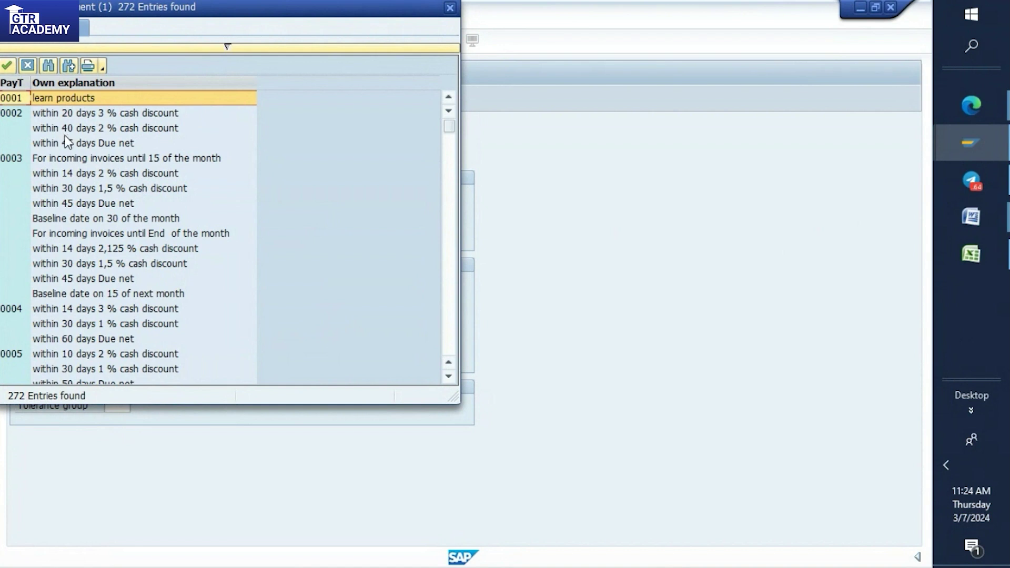
click(450, 7)
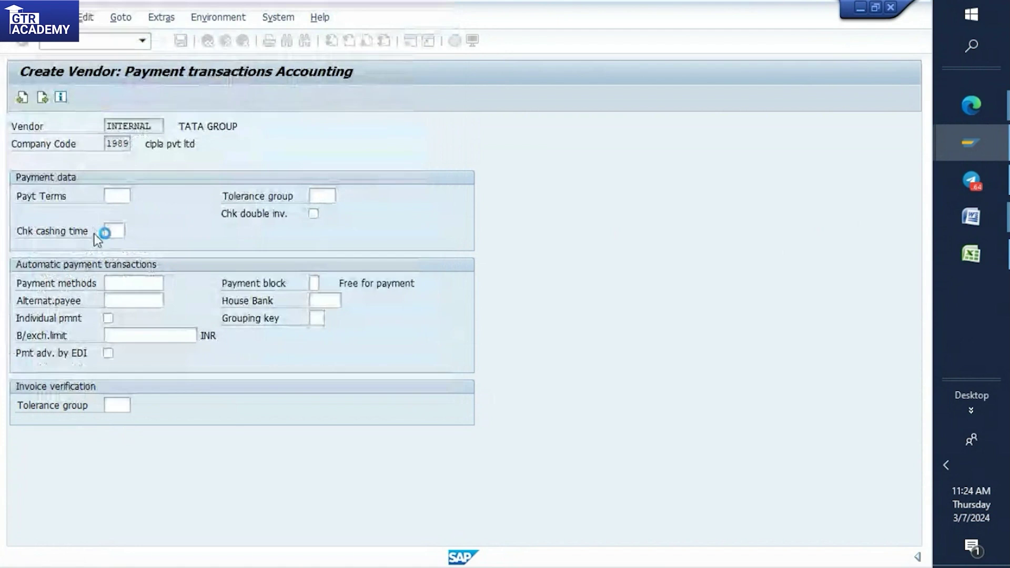
click(138, 196)
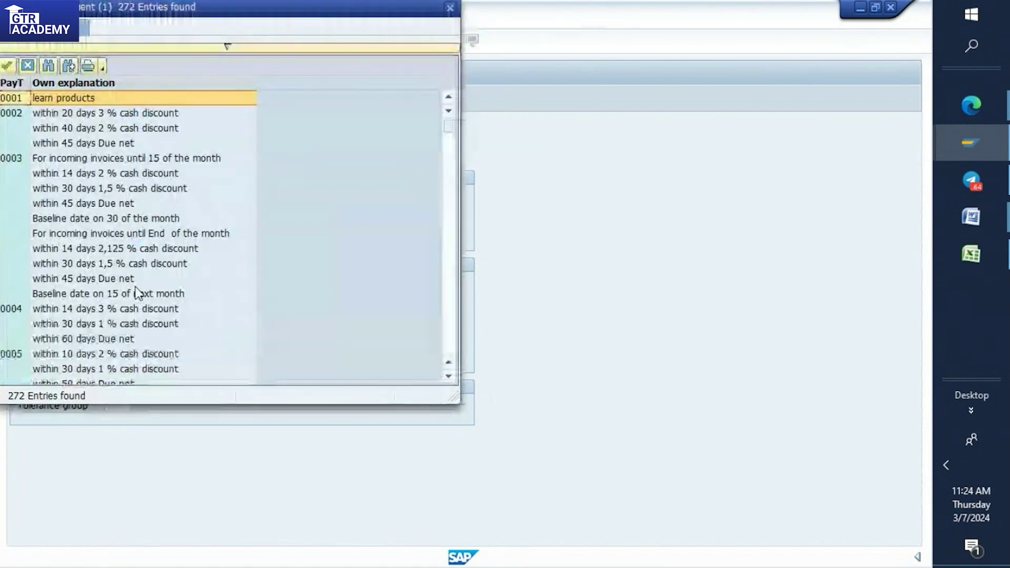
click(450, 7)
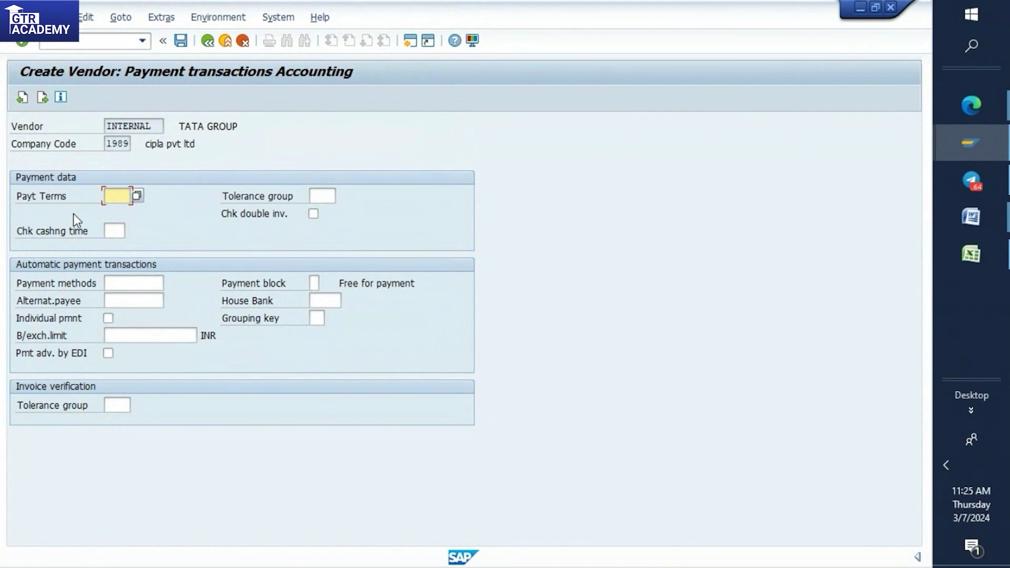
Step: Continue through the correspondence accounting screen to the purchasing data and choose INR as the order currency
key(Return)
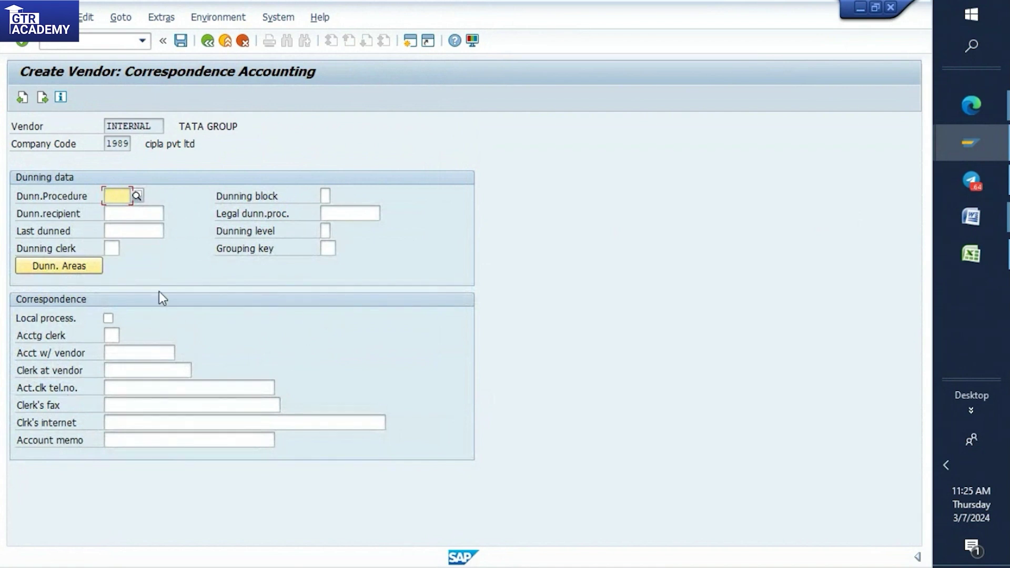
key(Return)
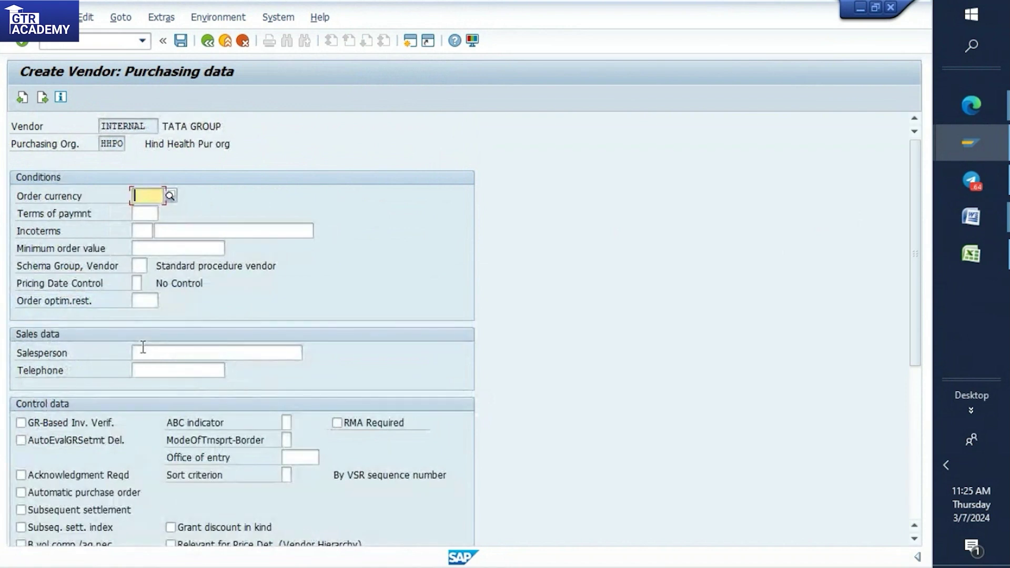
click(170, 197)
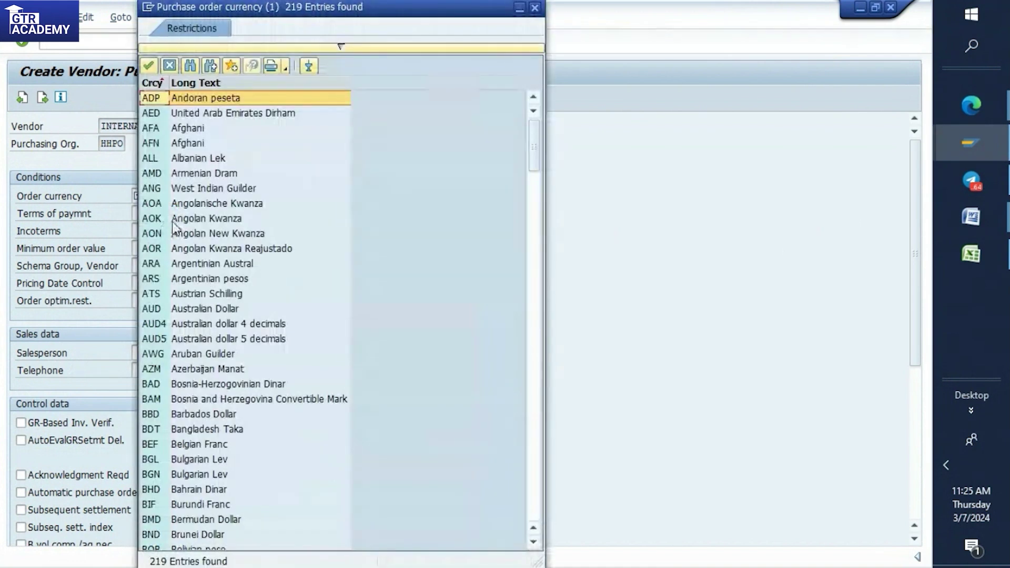
scroll(177, 234, down, 20)
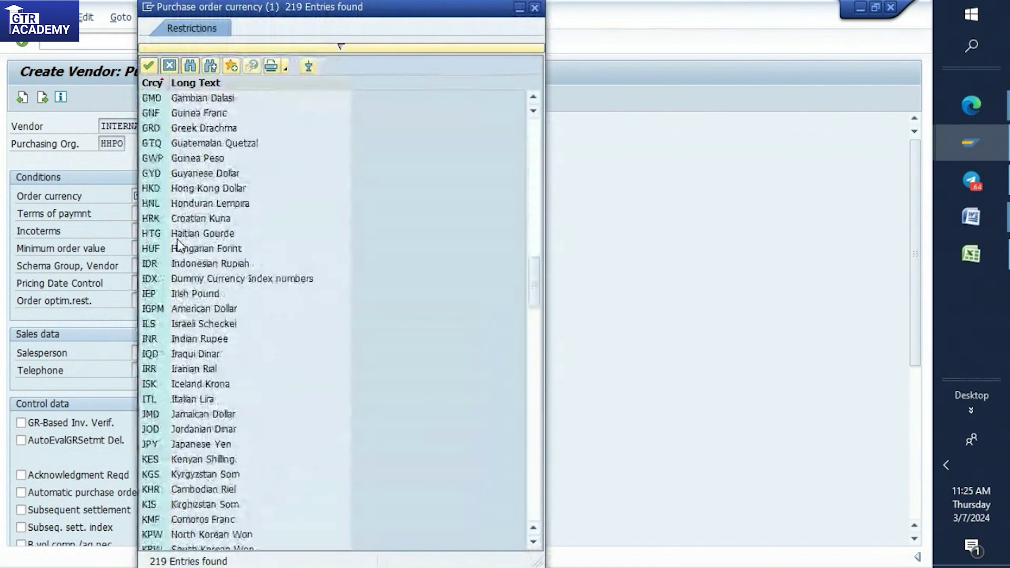
scroll(177, 242, down, 20)
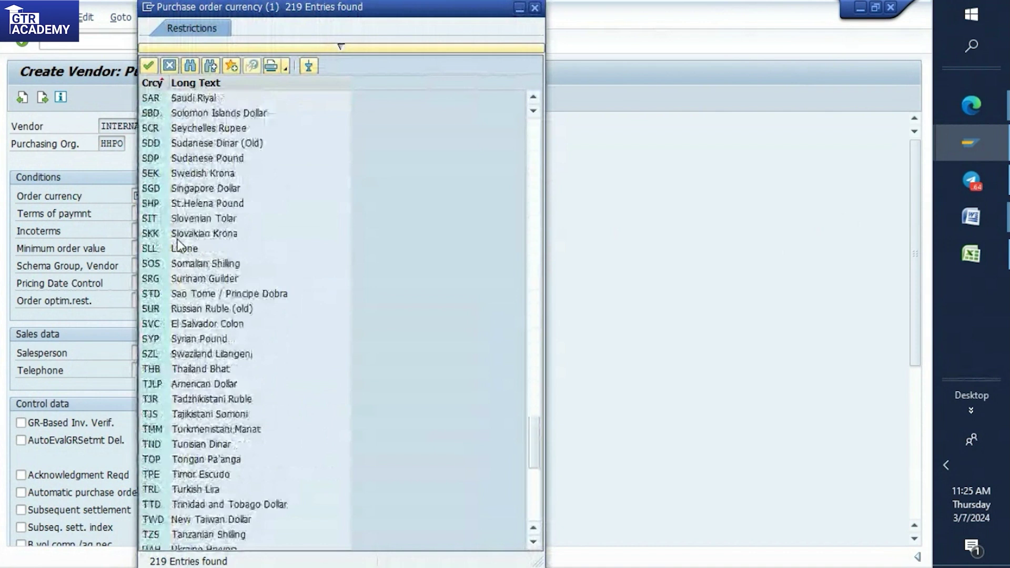
scroll(178, 243, down, 3)
scroll(178, 244, up, 8)
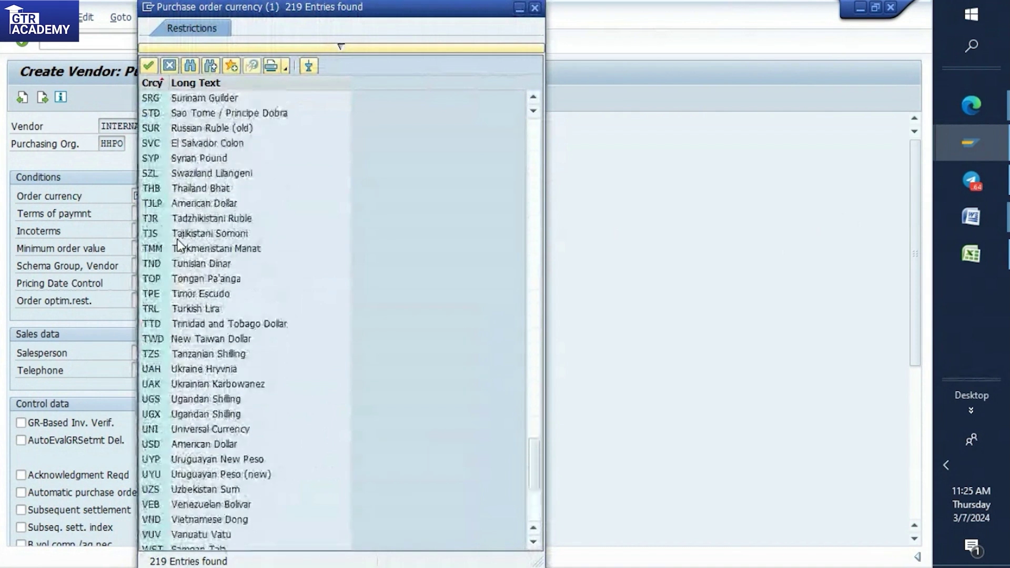
scroll(177, 244, up, 5)
scroll(178, 243, up, 7)
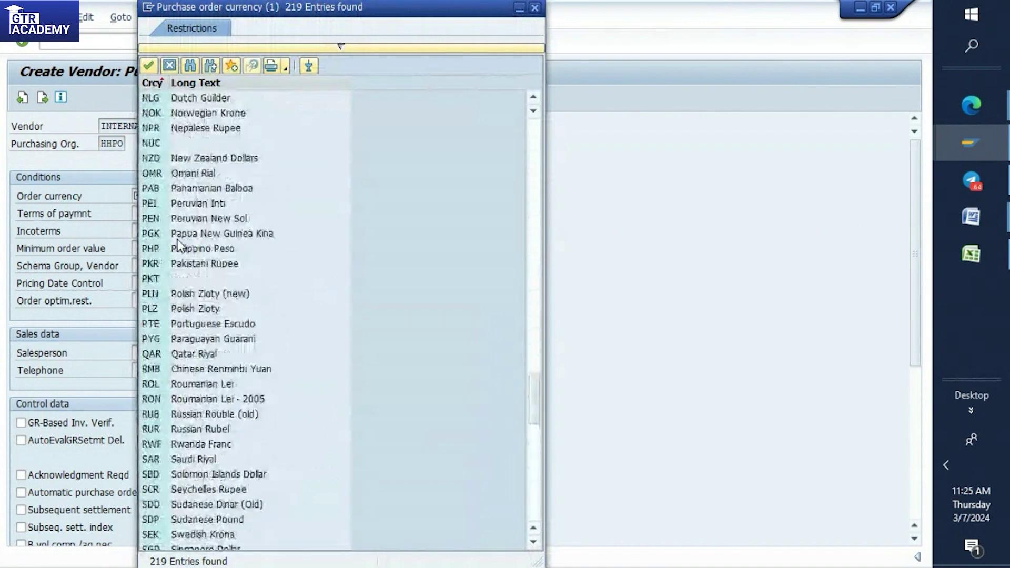
scroll(178, 242, up, 15)
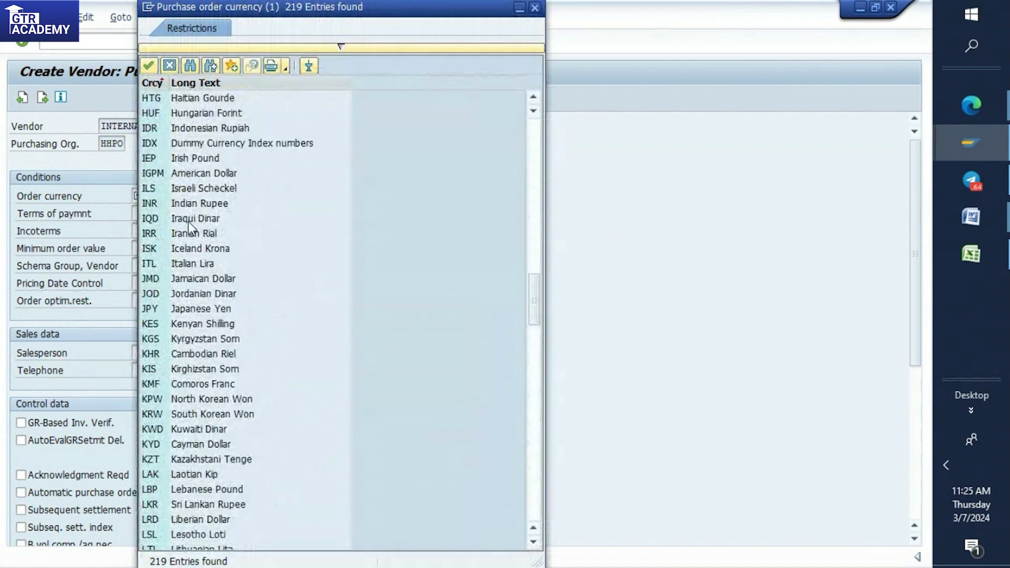
double_click(185, 205)
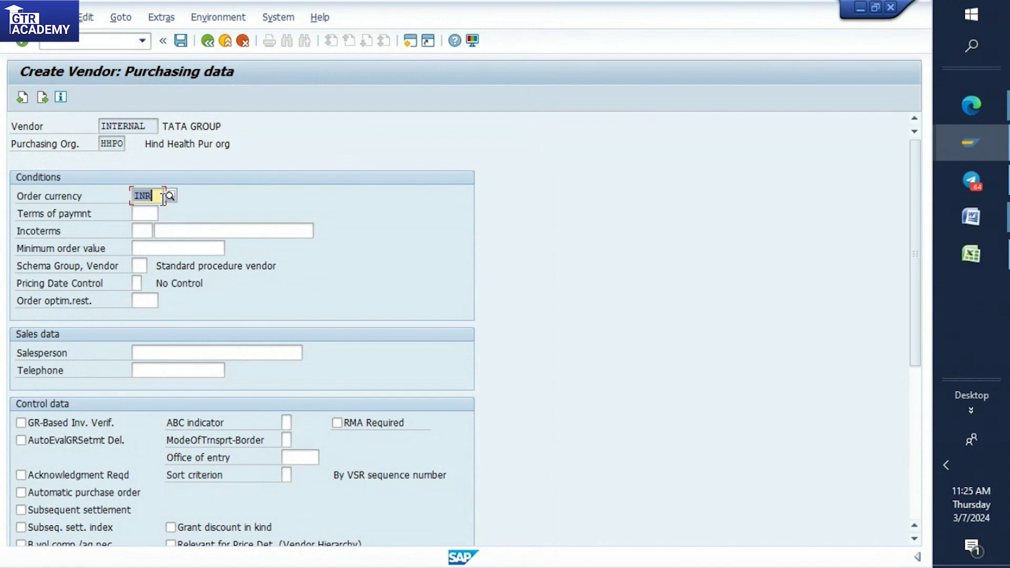
Step: Continue past the purchasing data and the empty partner functions screen, and save the new vendor
key(Return)
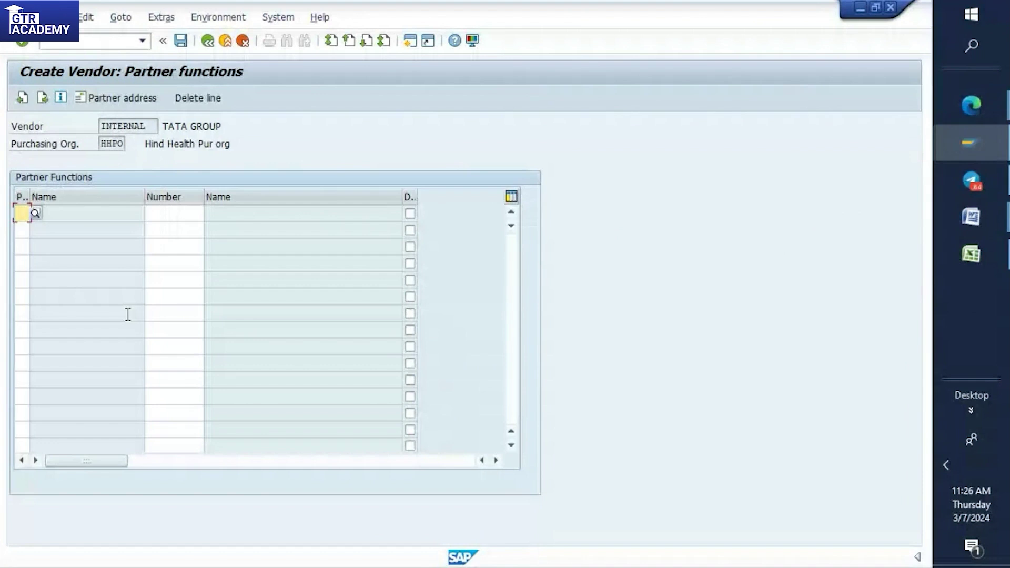
key(Return)
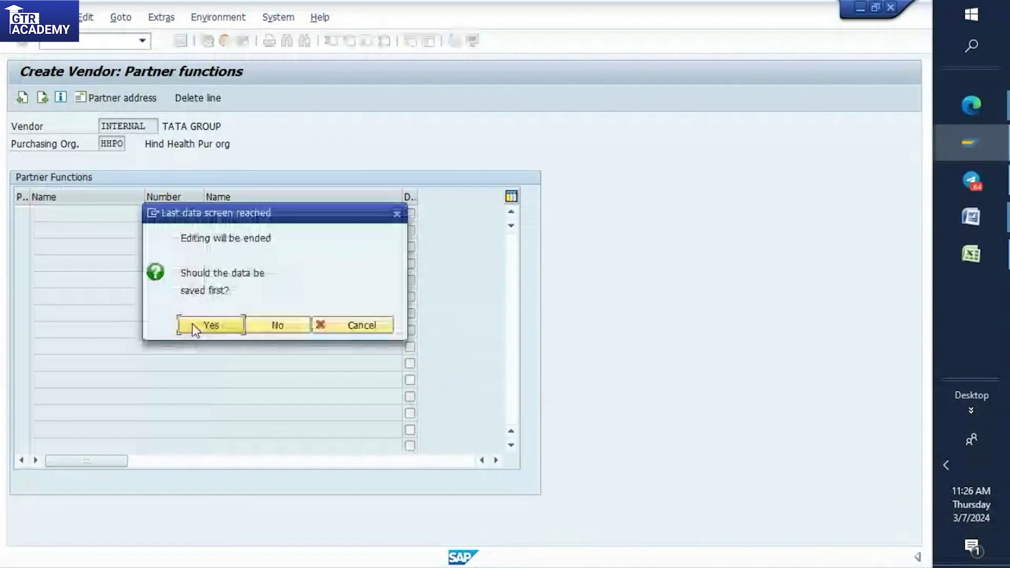
click(192, 324)
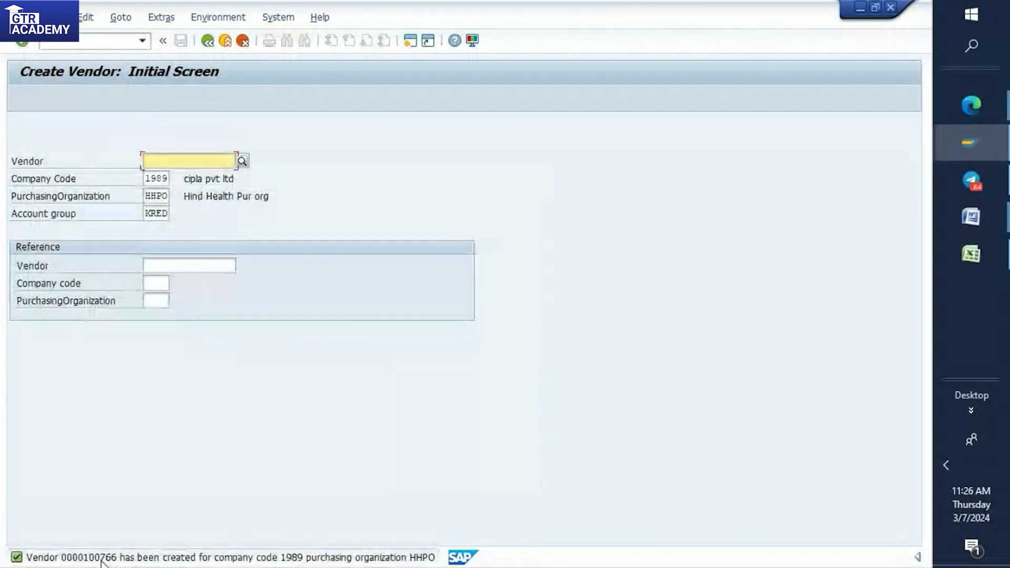
Step: Open the details of the vendor creation message and copy the full message sentence
double_click(102, 559)
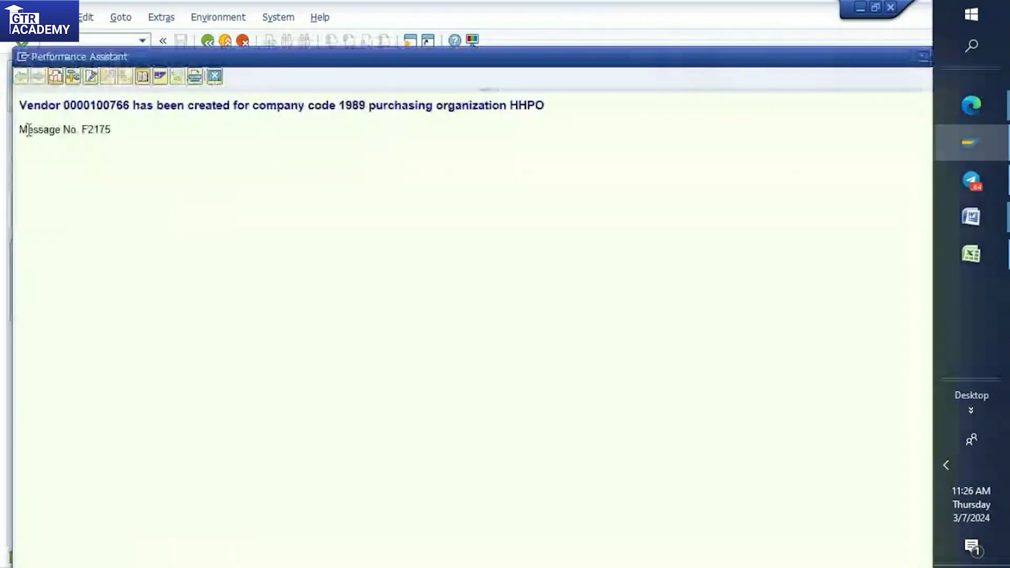
double_click(75, 105)
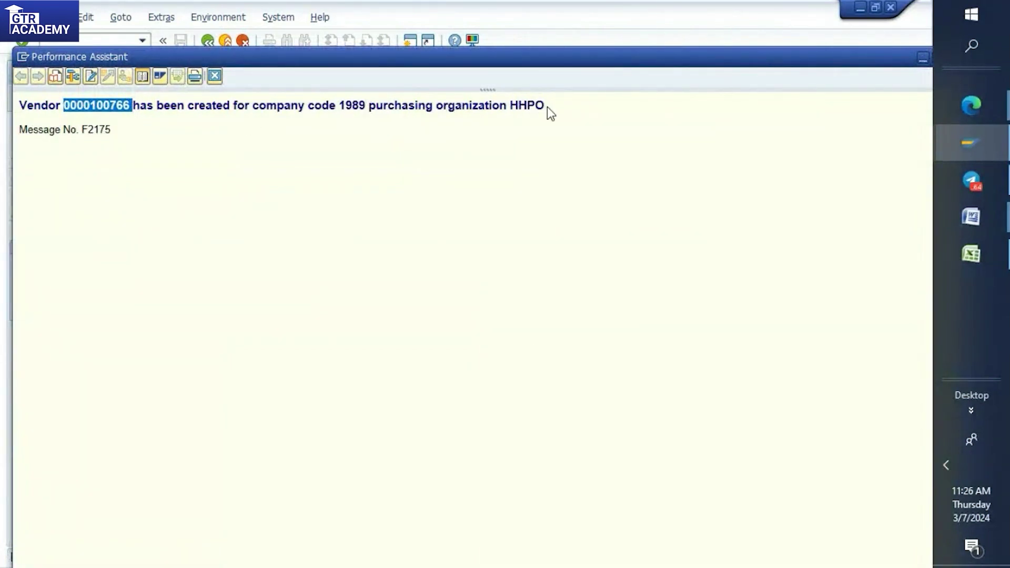
drag(547, 108, 33, 107)
key(ctrl+c)
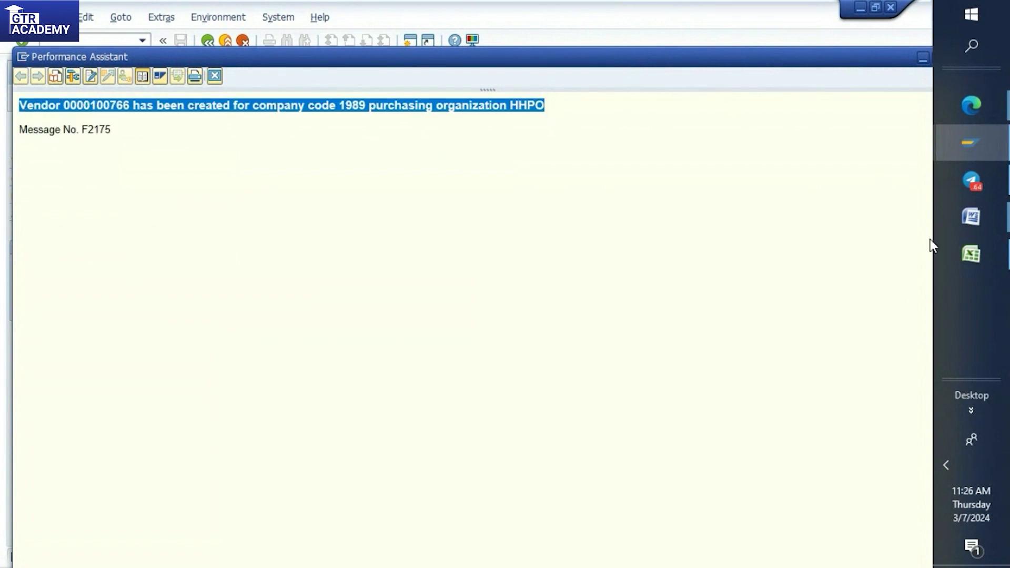
Step: Switch to the Word notes and paste the vendor creation message on a new line below "Cash man group:A1"
mouse_move(972, 216)
click(871, 292)
key(Return)
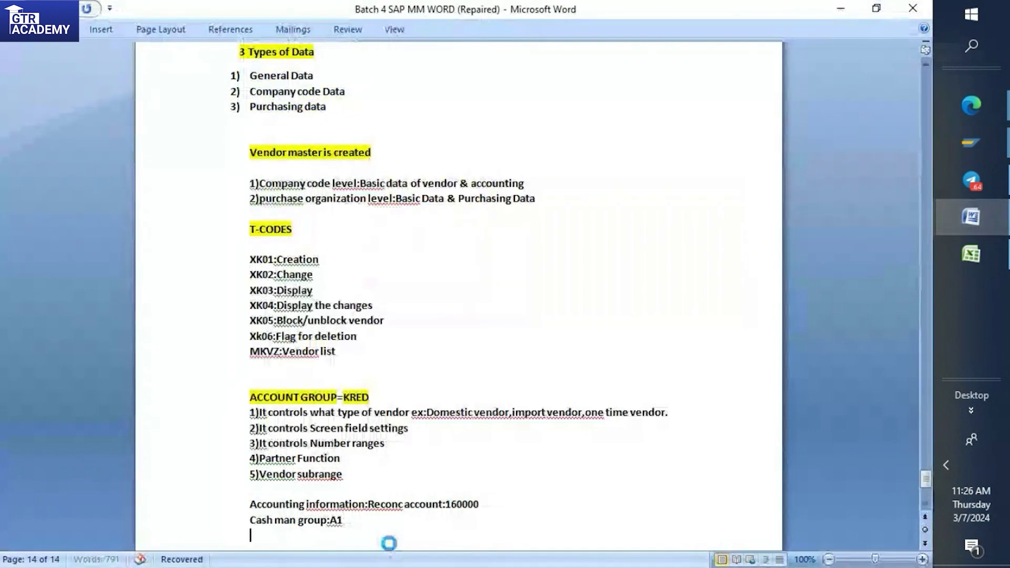
key(ctrl+v)
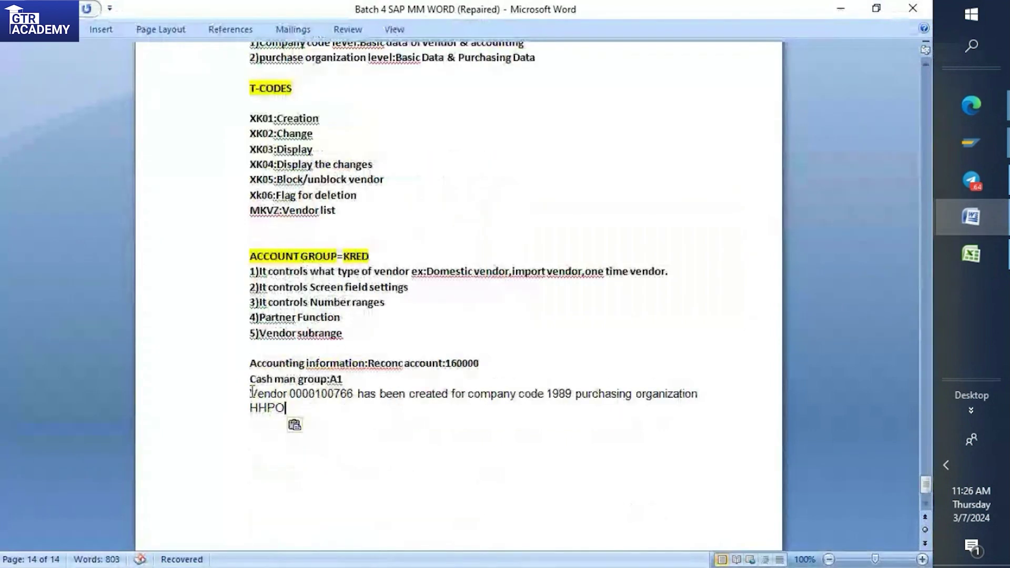
Step: Colour the pasted vendor creation message red and insert a blank line above it
drag(291, 421, 251, 393)
click(375, 379)
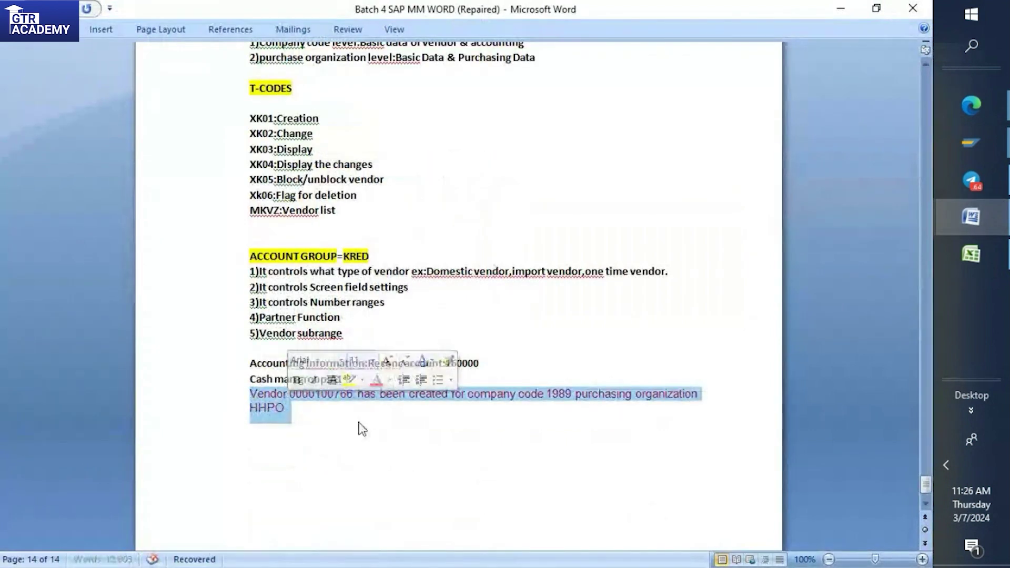
click(367, 380)
key(Return)
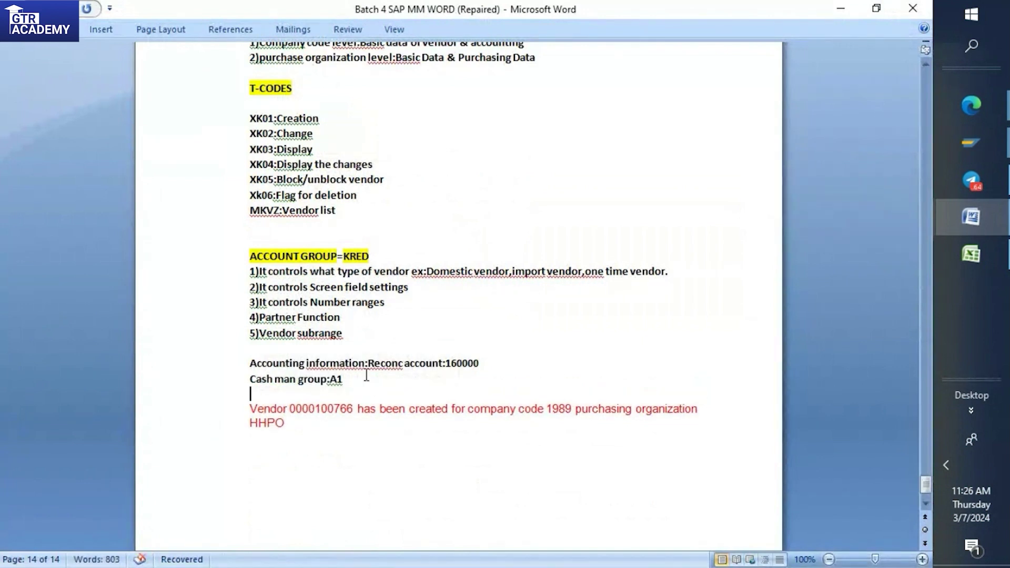
Step: Bring up the SAP Performance Assistant window with the message details and close it
mouse_move(968, 143)
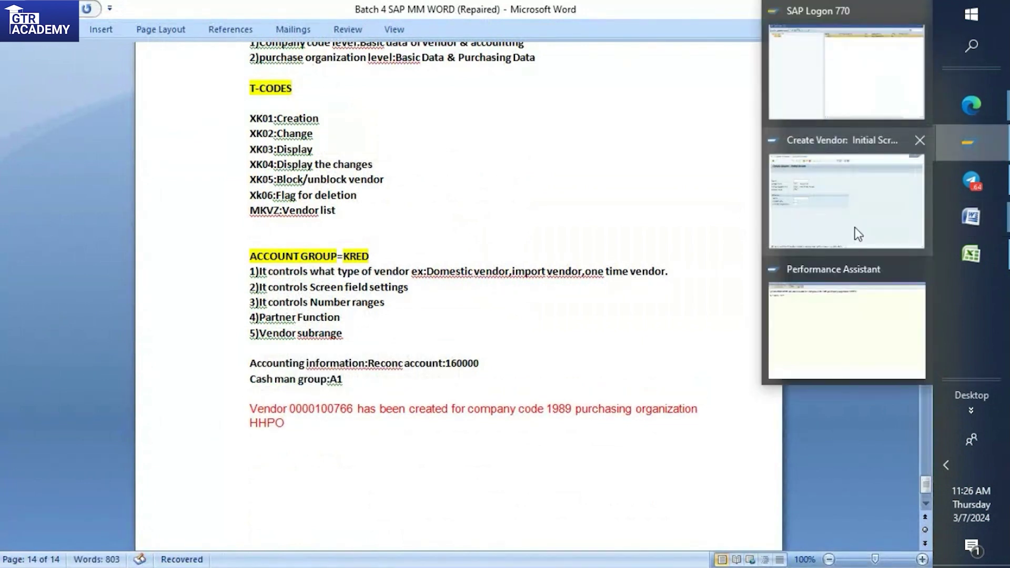
click(828, 301)
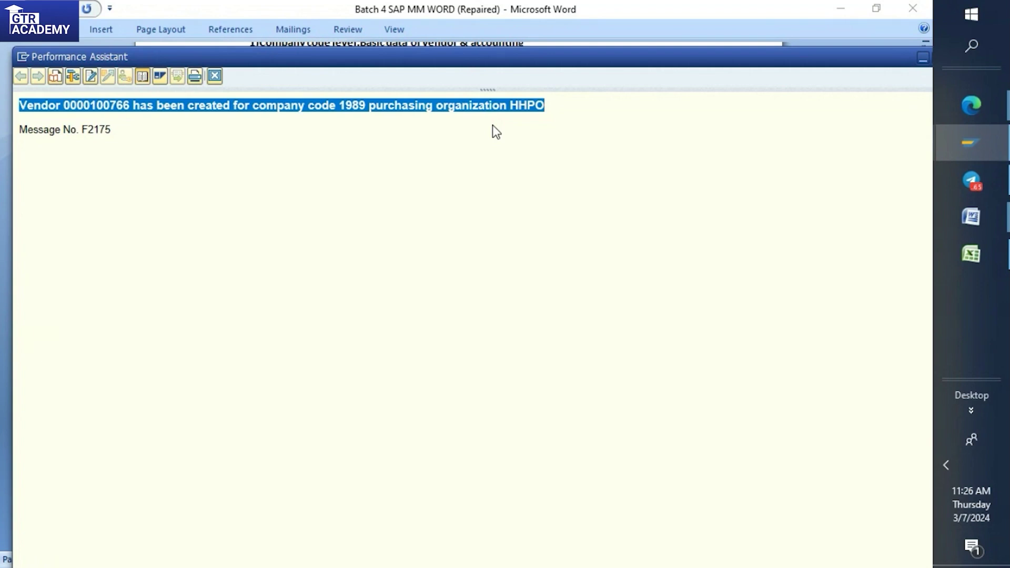
drag(505, 62, 406, 89)
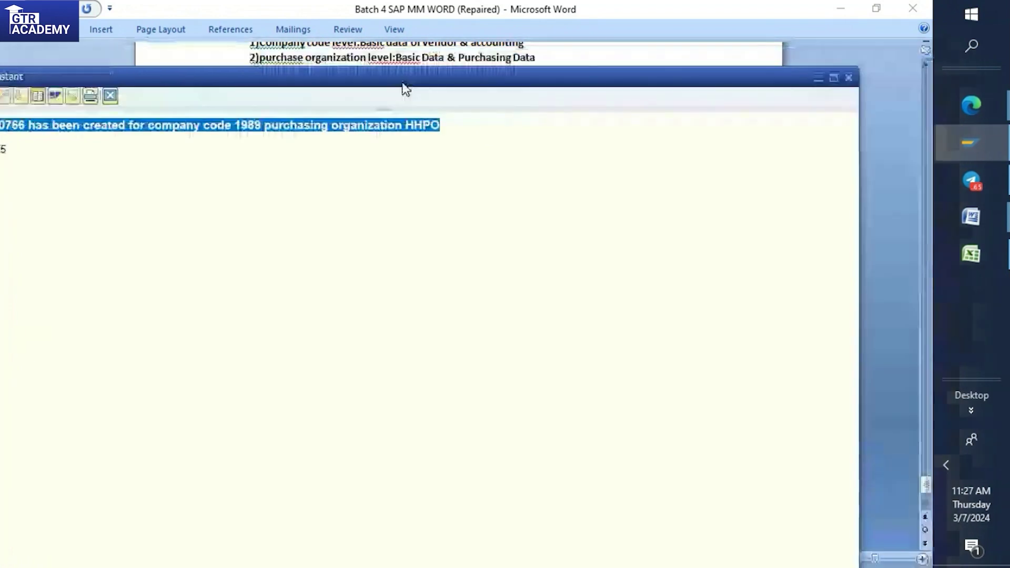
click(848, 78)
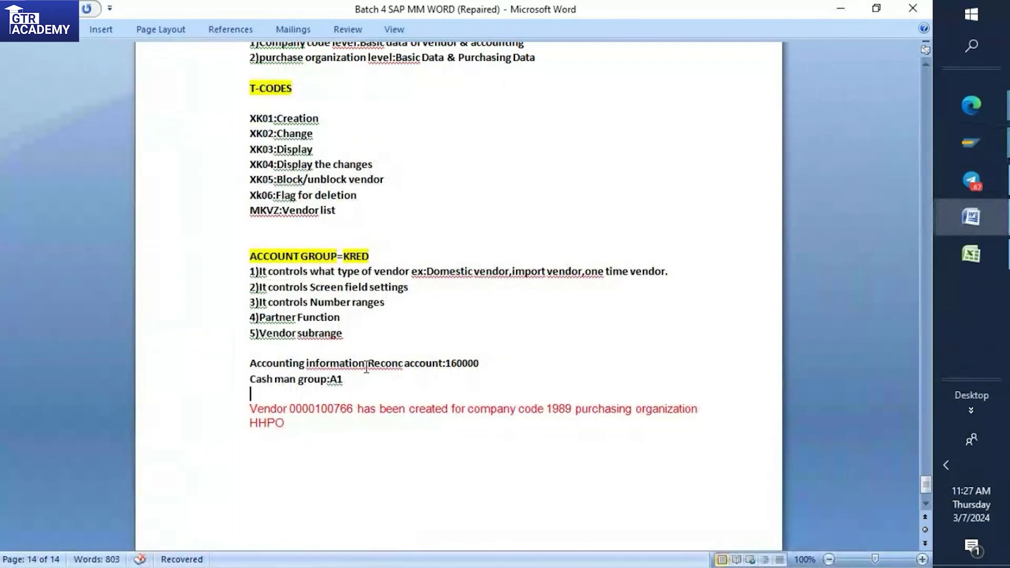
Step: Insert a blank line below the ACCOUNT GROUP=KRED heading in the Word notes
drag(367, 364, 468, 368)
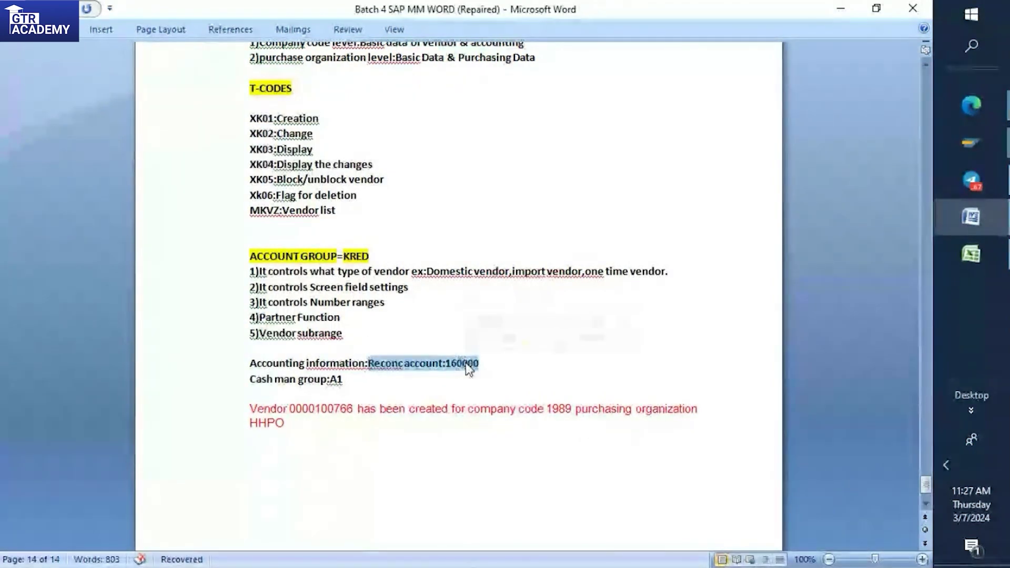
click(480, 365)
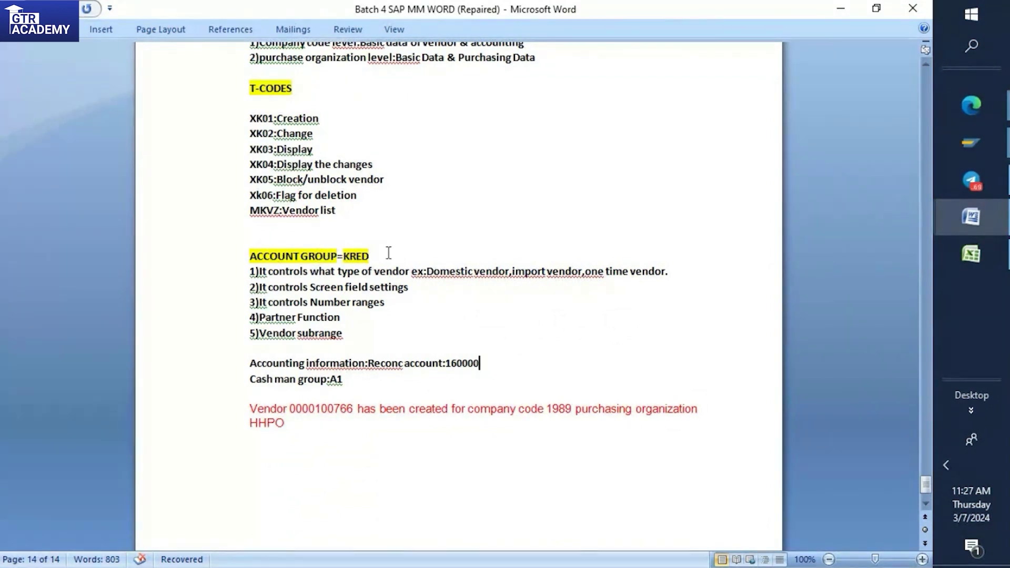
click(370, 256)
key(Return)
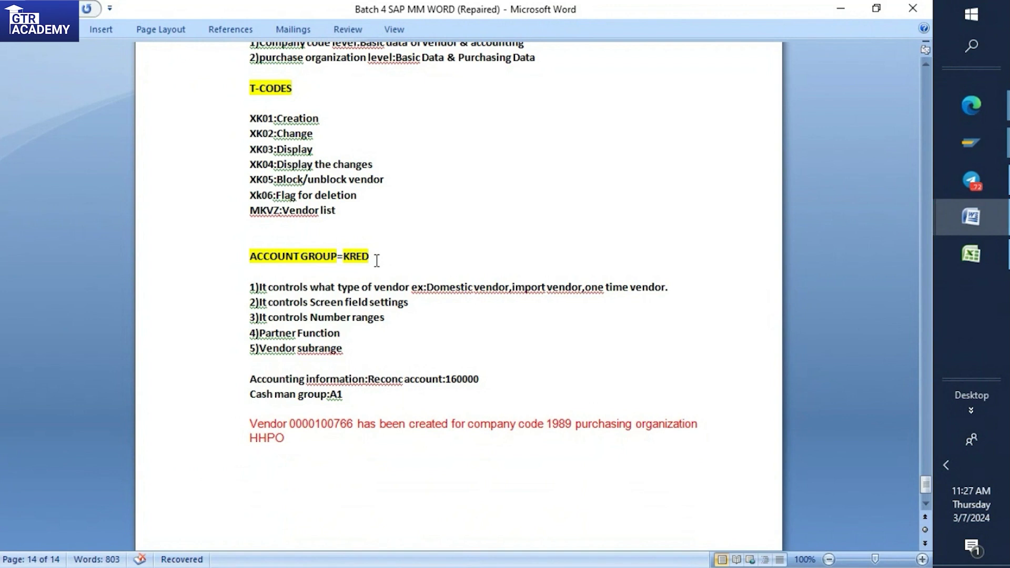
scroll(330, 289, down, 1)
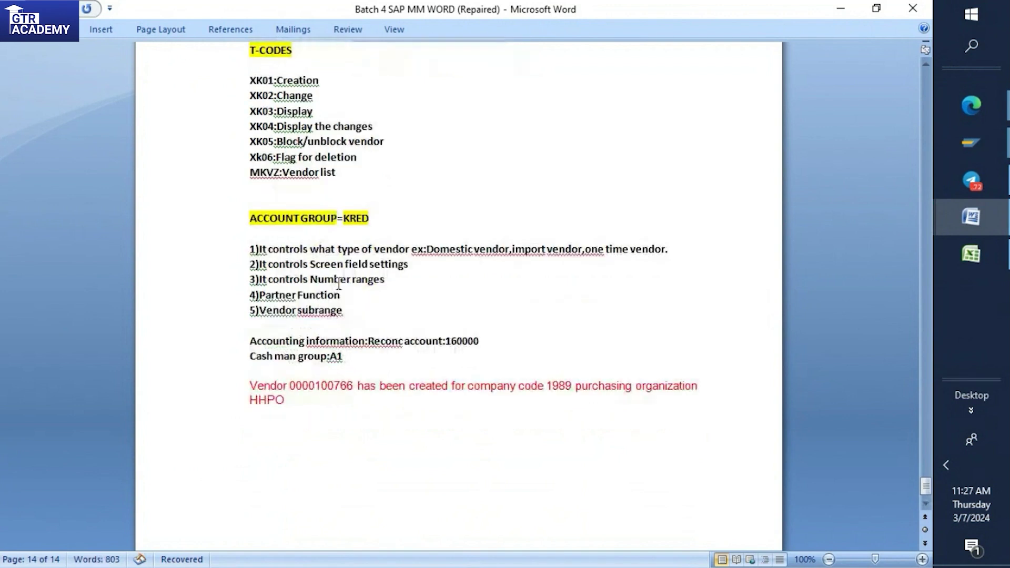
double_click(369, 216)
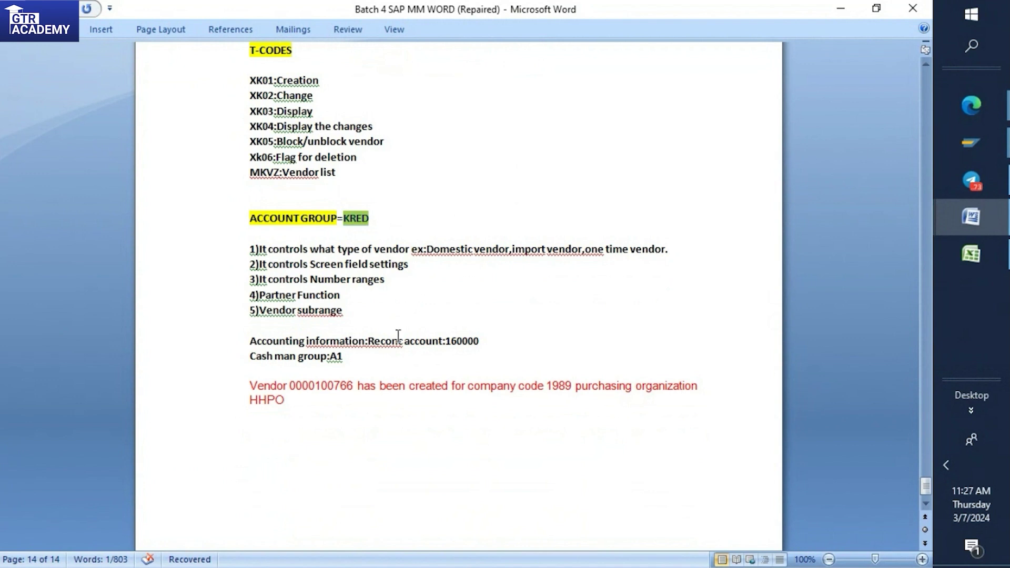
click(305, 405)
scroll(325, 386, up, 1)
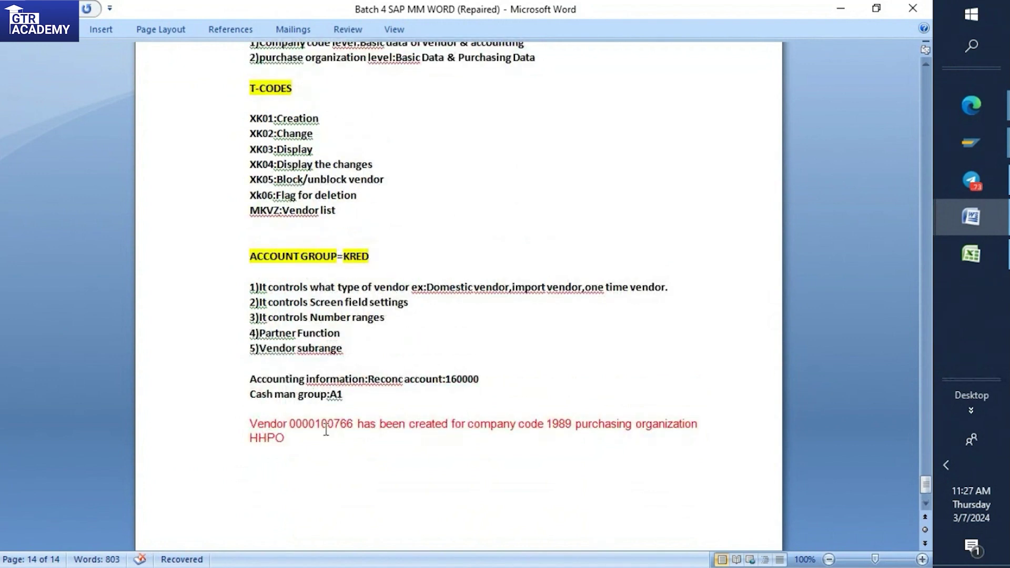
Step: Switch back to SAP and start the display vendor transaction with /nxk03
mouse_move(972, 154)
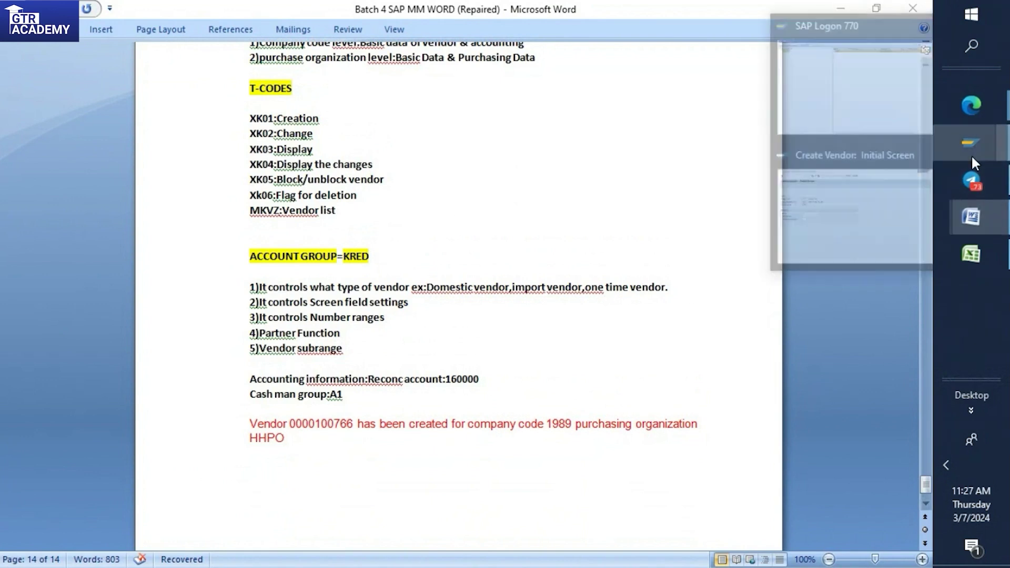
click(855, 216)
click(114, 43)
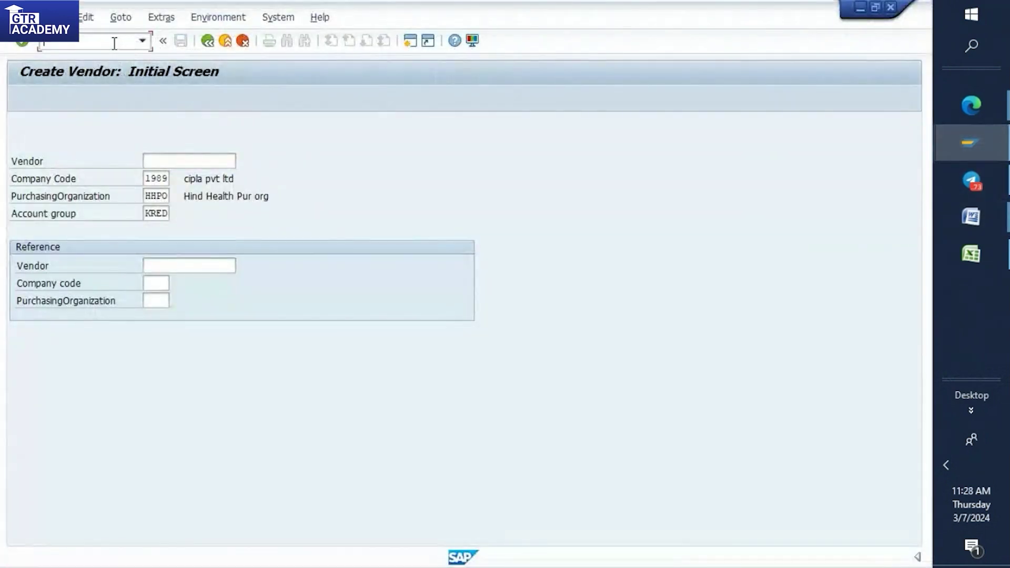
text(/n)
text(xk03)
key(Return)
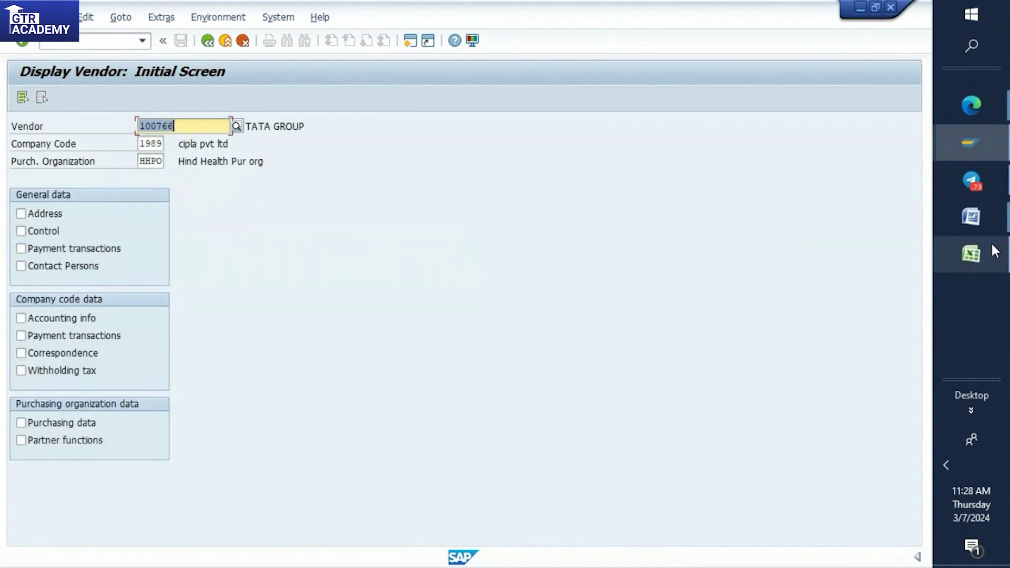
Step: Check the T-codes list in the Word notes and return to the SAP display vendor screen
click(971, 216)
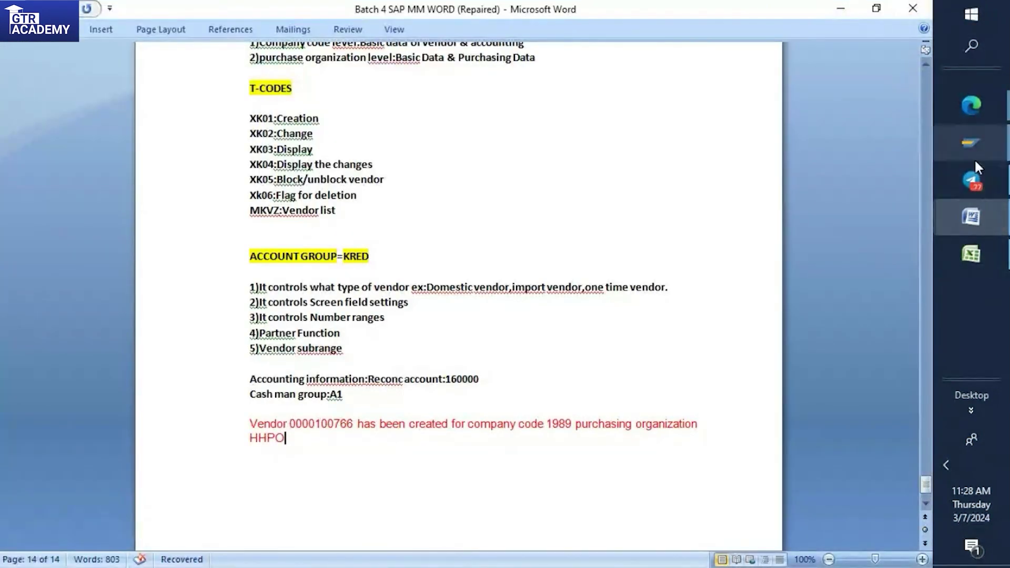
mouse_move(974, 152)
click(923, 159)
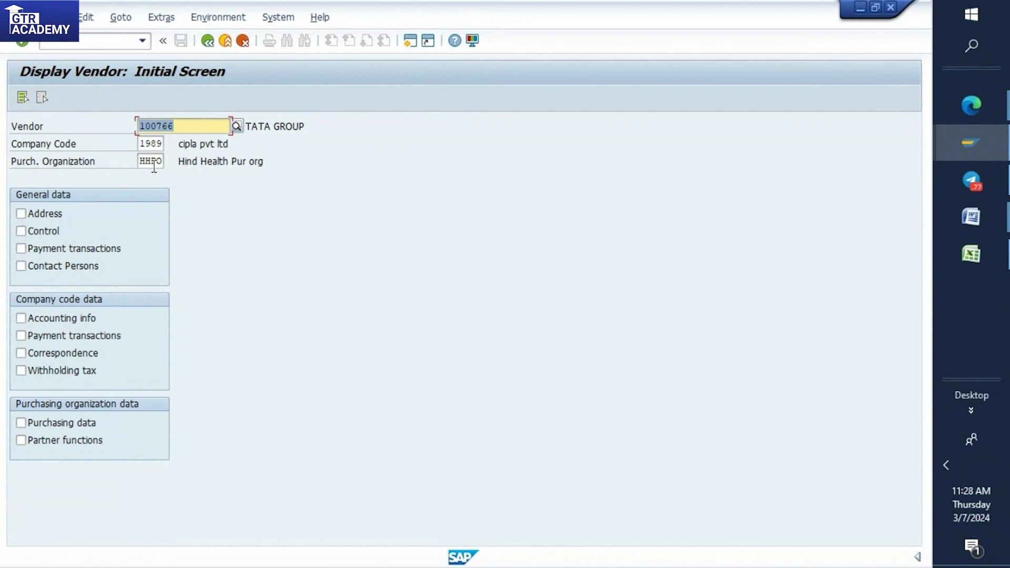
Step: Display the TATA GROUP vendor's Address data, return to the initial screen and try to continue without any view selected
click(21, 214)
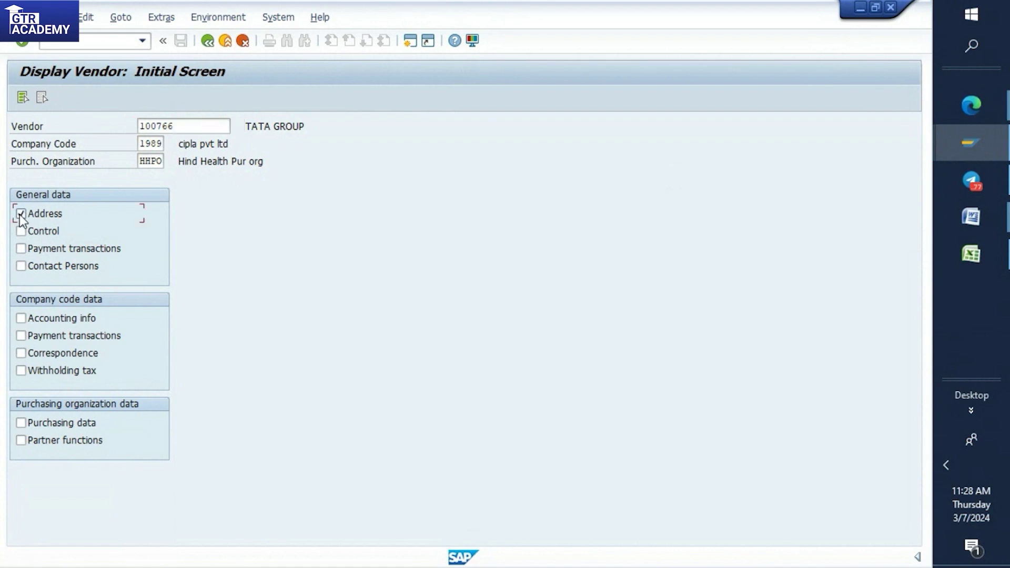
key(Return)
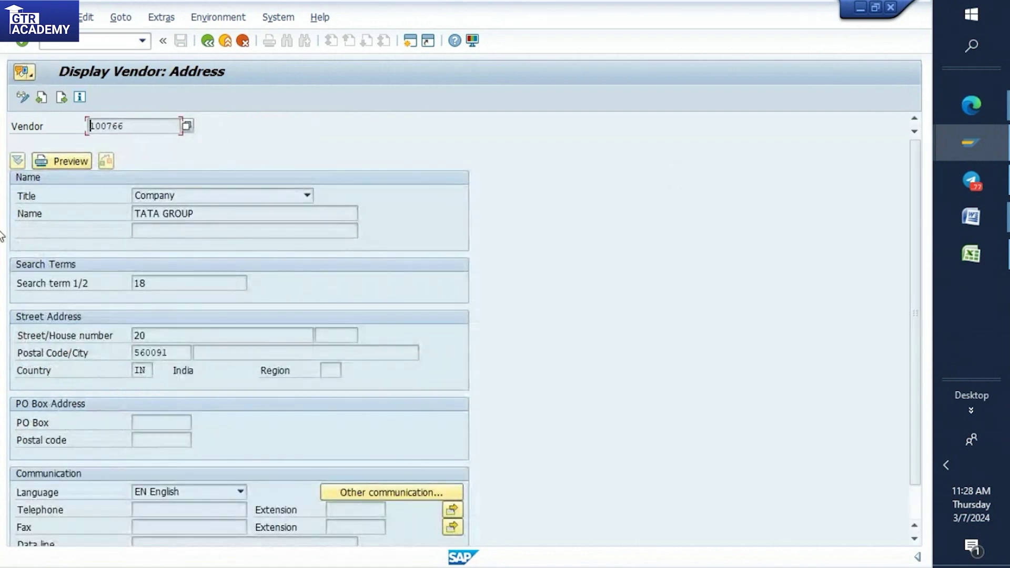
click(206, 41)
click(23, 219)
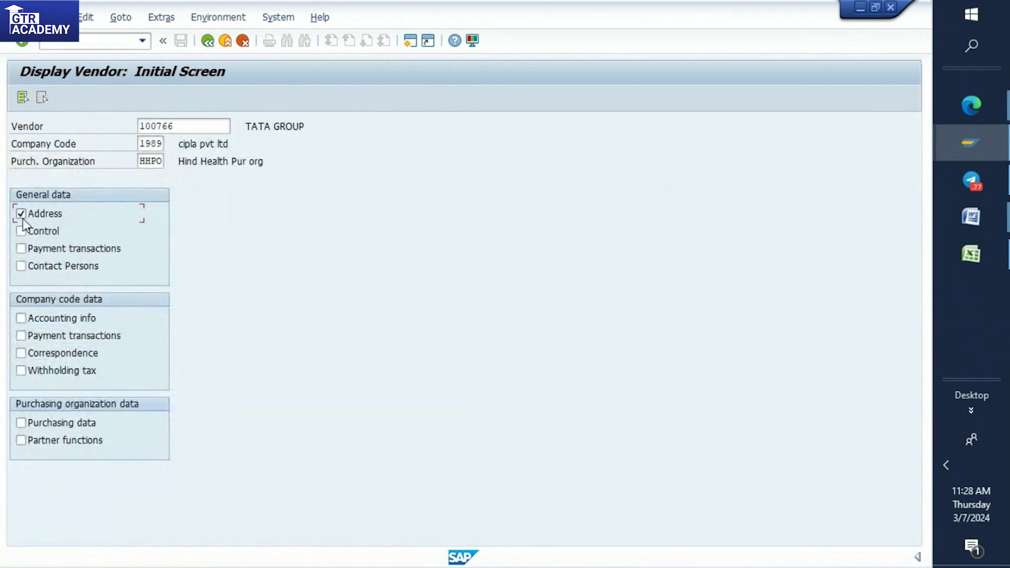
key(Return)
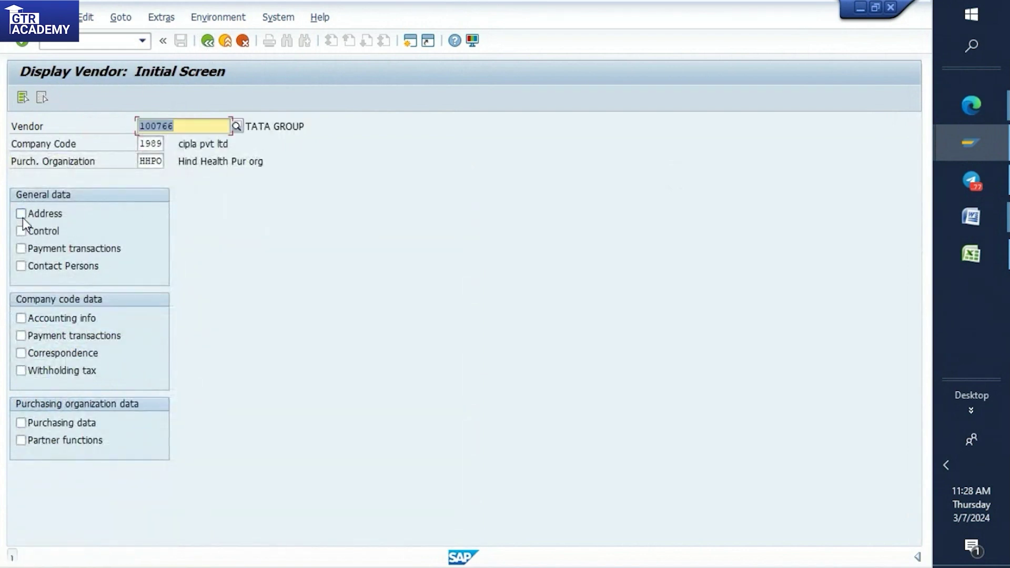
Step: Select the Address, both Payment transactions, Accounting info and Purchasing data views, and display the vendor
click(23, 218)
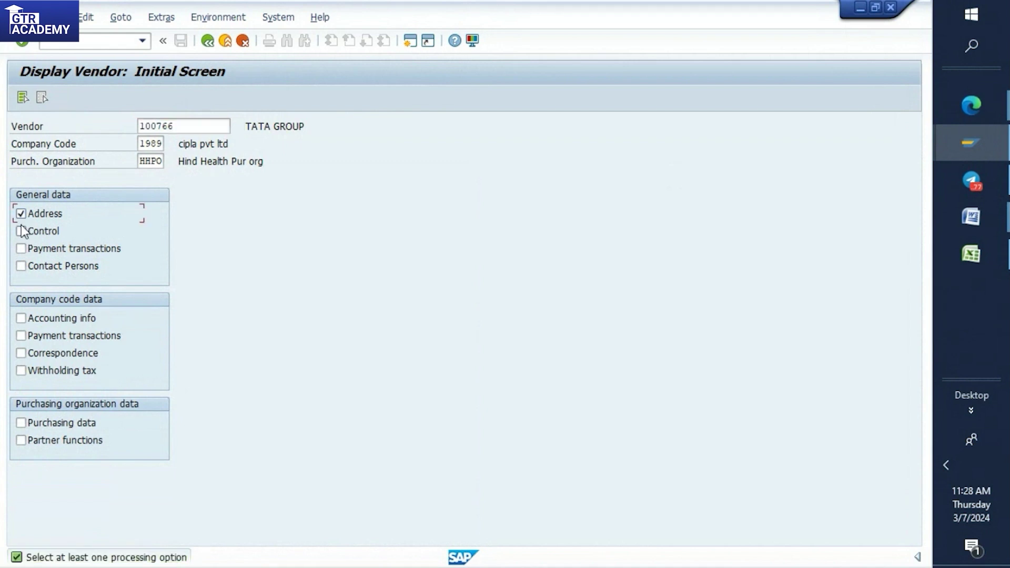
click(21, 249)
click(21, 266)
click(21, 232)
click(20, 319)
click(21, 337)
click(21, 423)
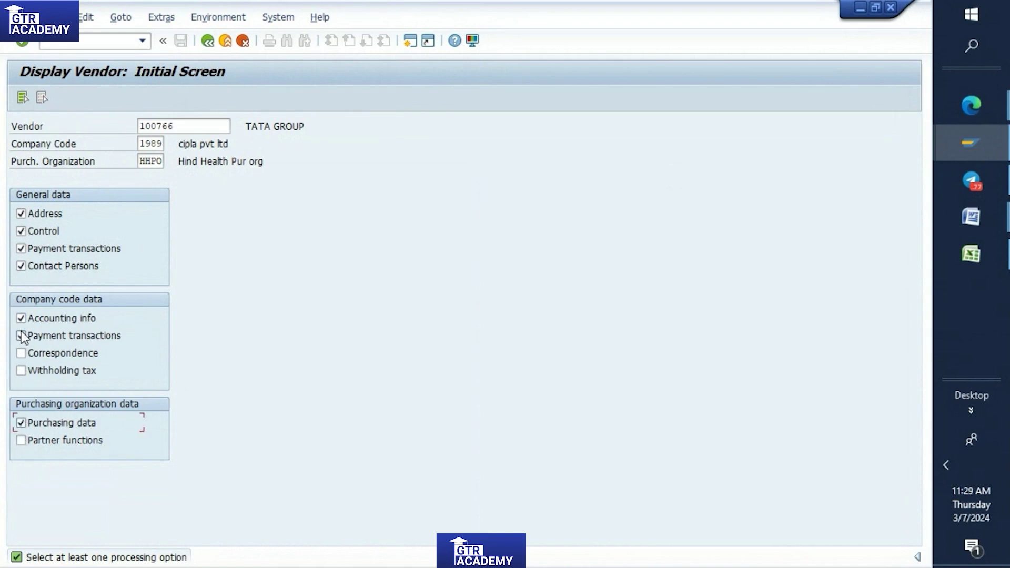
click(21, 232)
click(21, 266)
key(Return)
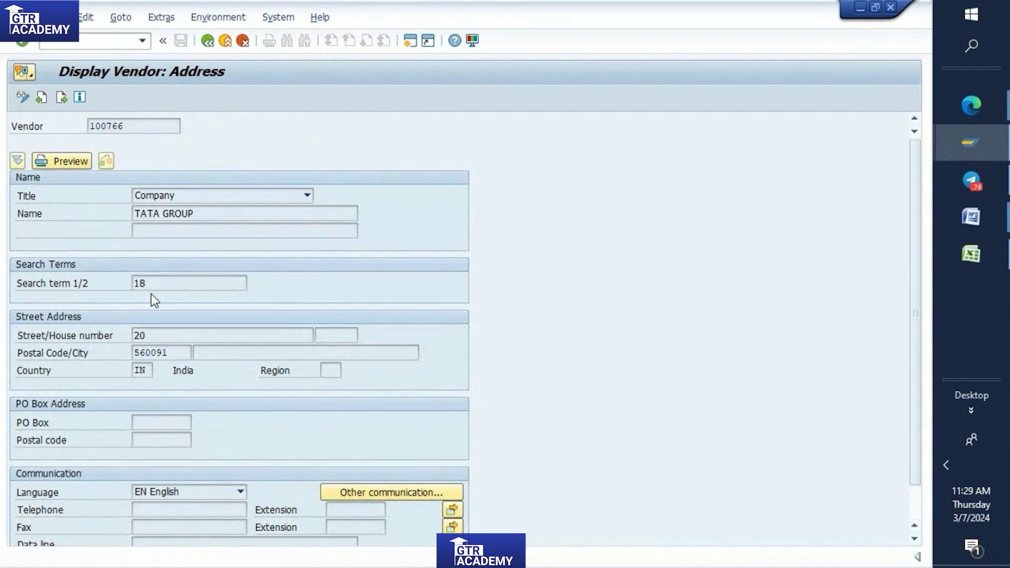
Step: Go through the vendor's selected data screens up to Purchasing data and cancel the exit prompt
key(Return)
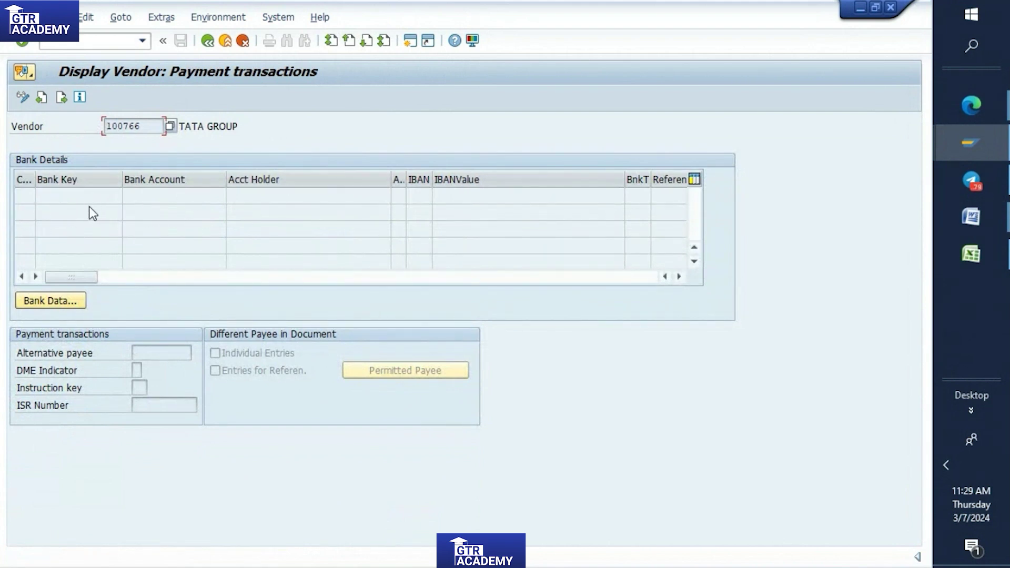
key(Return)
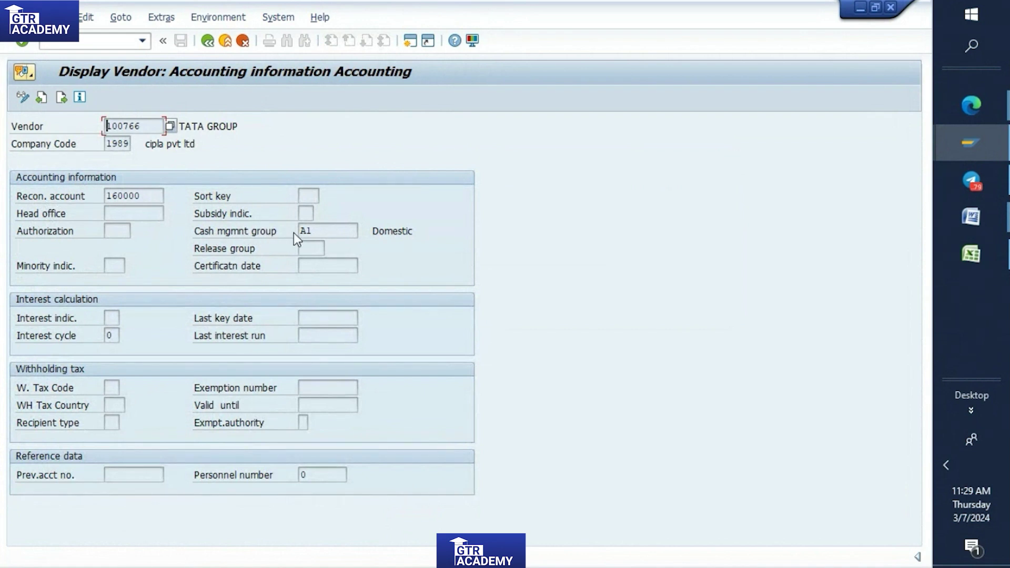
key(Return)
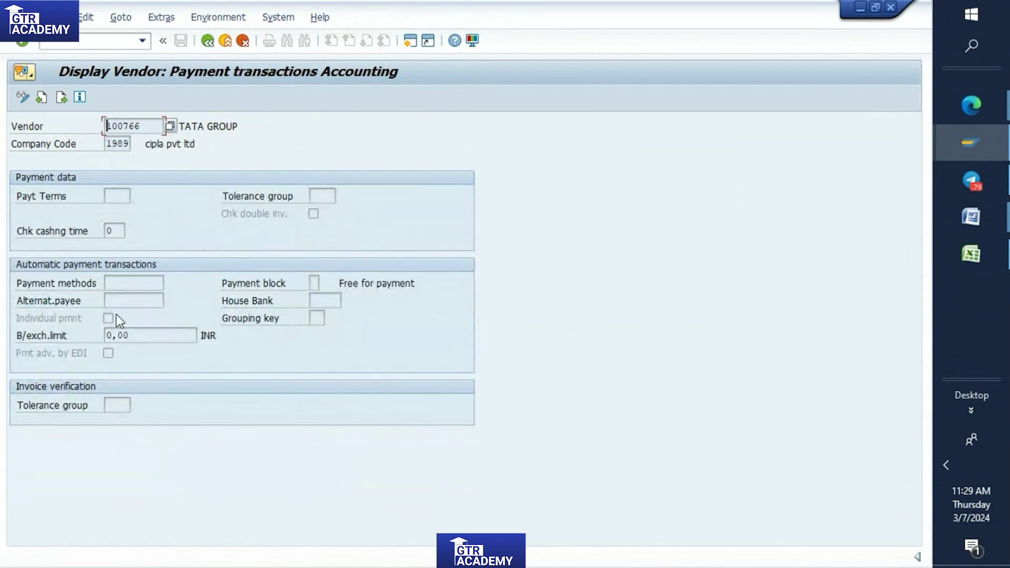
key(Return)
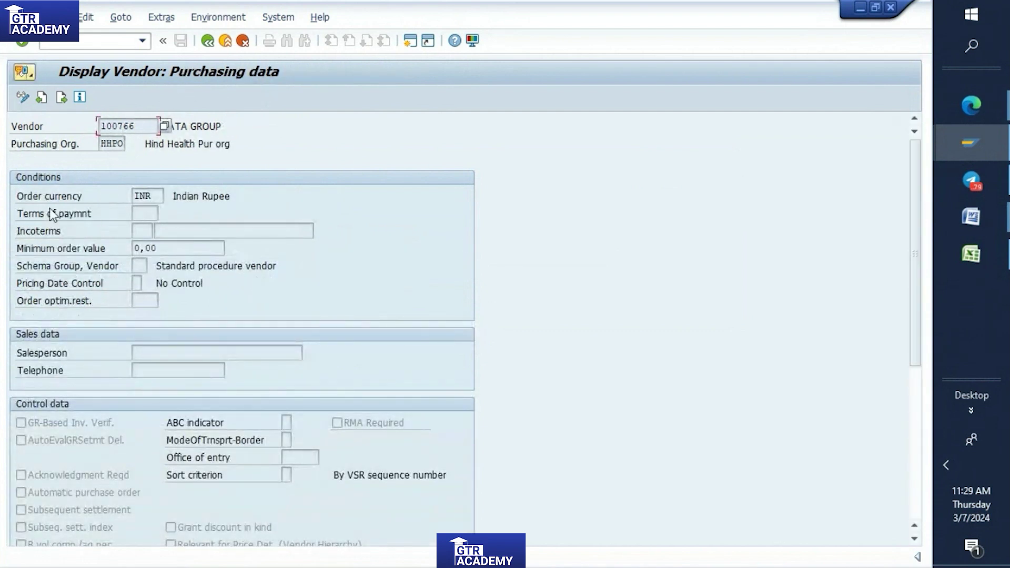
key(Return)
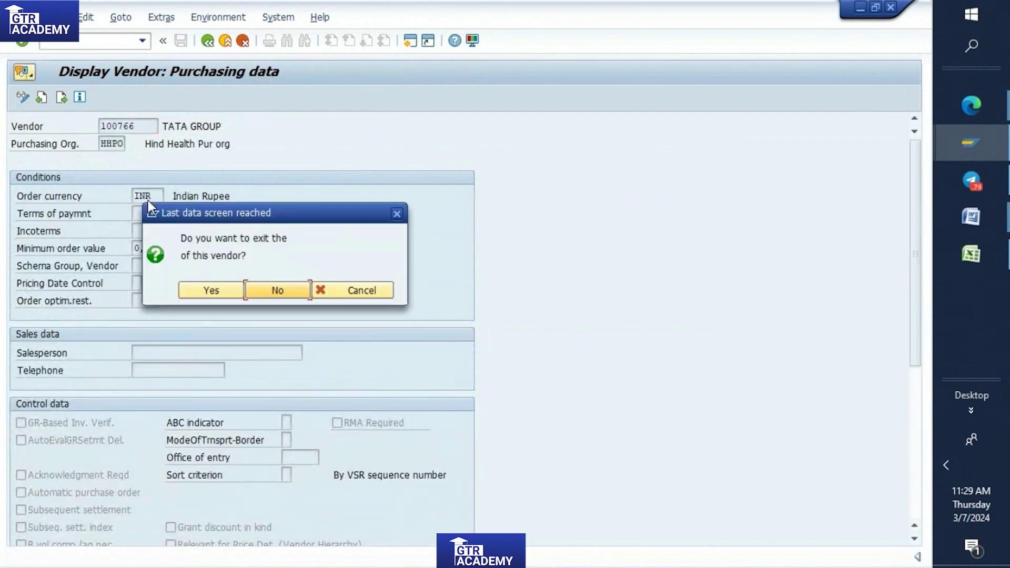
click(397, 213)
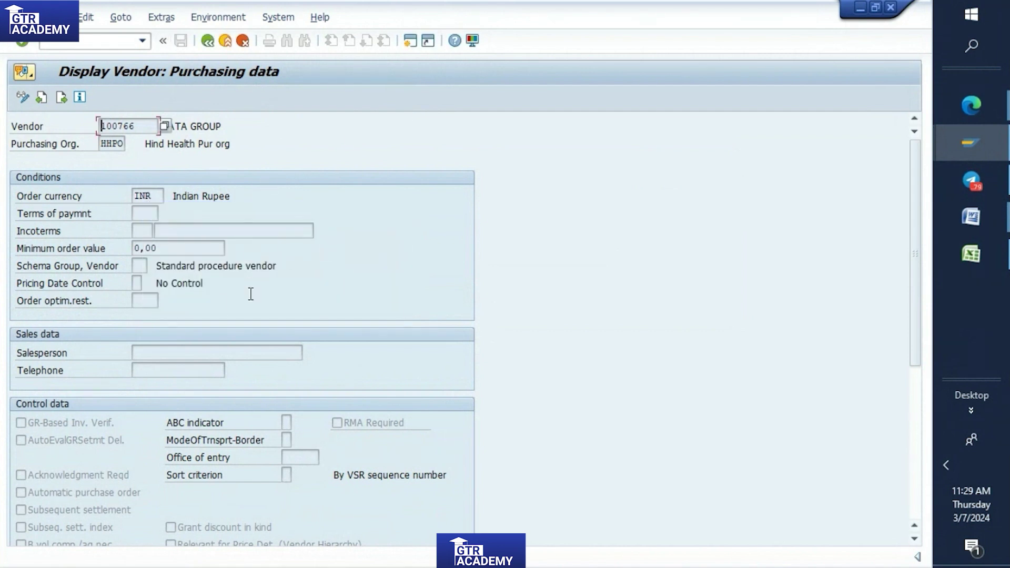
click(114, 41)
click(946, 466)
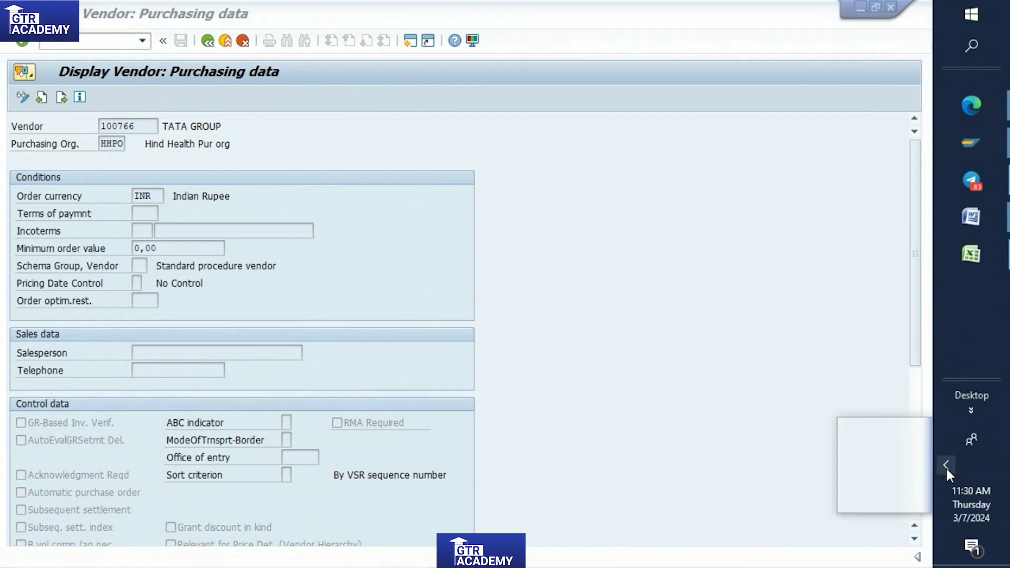
click(775, 412)
Step: Start the change vendor transaction XK02 and open the vendor with only the Address view selected
click(82, 38)
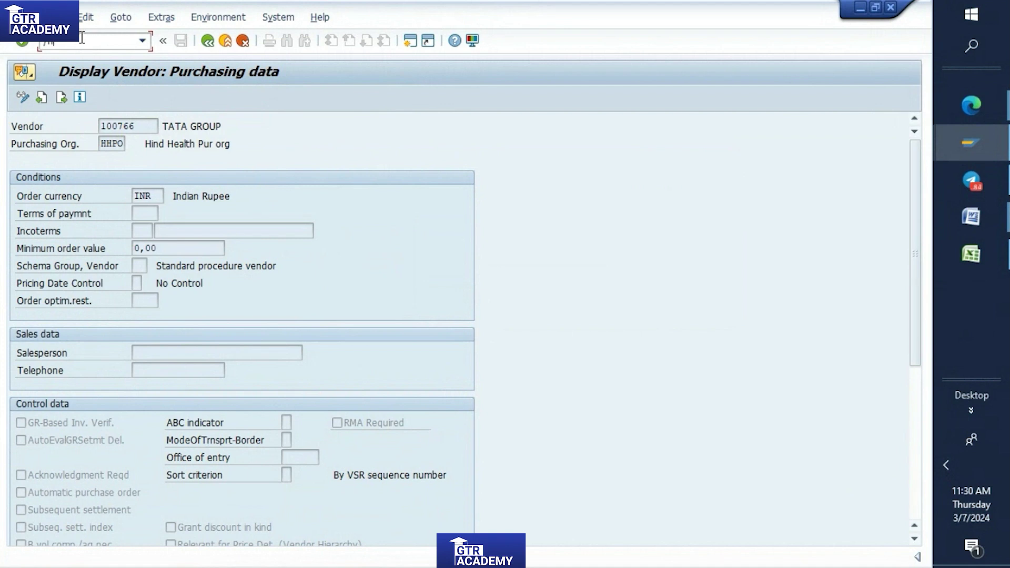
key(Return)
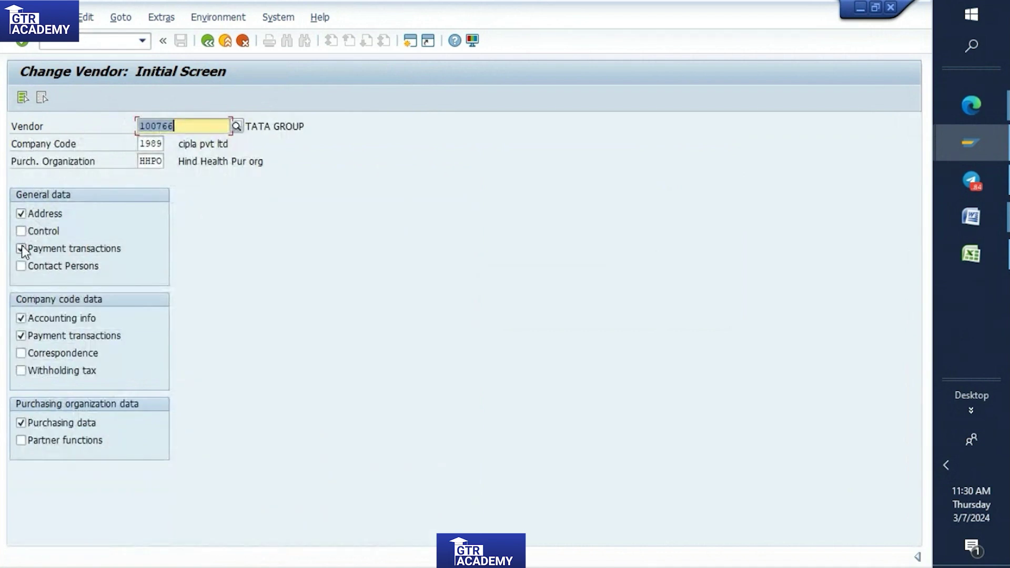
click(22, 248)
click(21, 318)
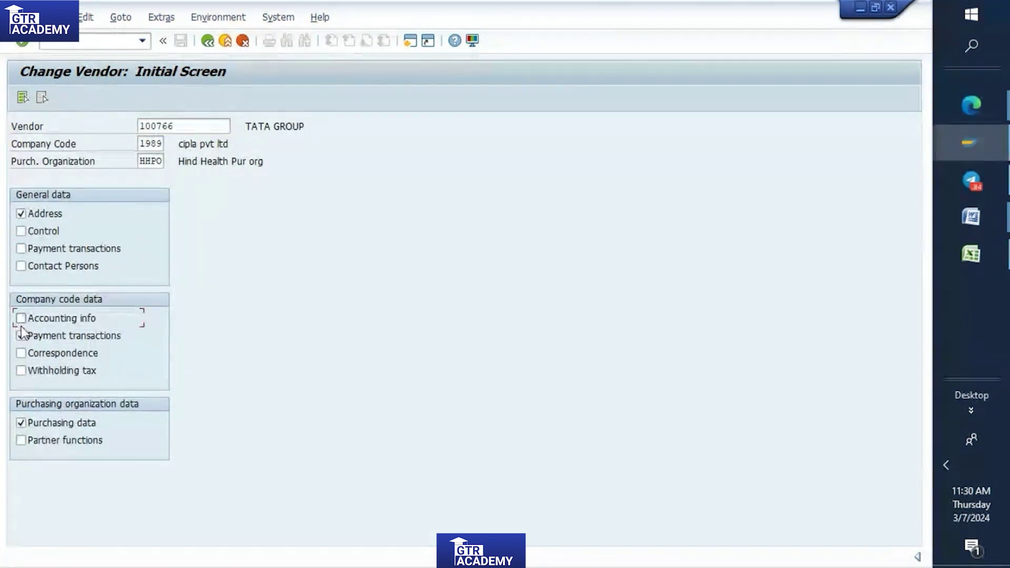
click(21, 335)
click(20, 424)
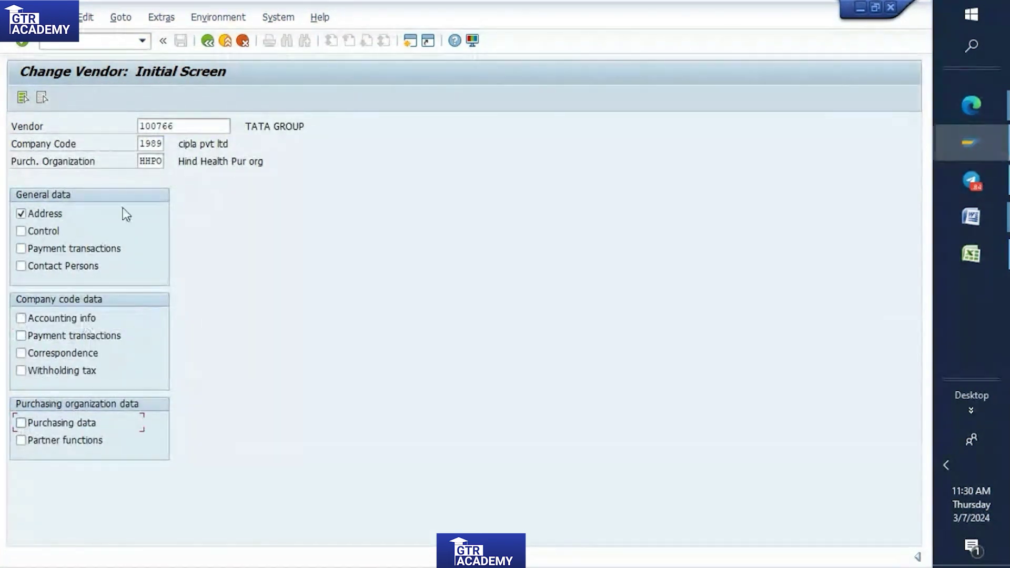
key(Return)
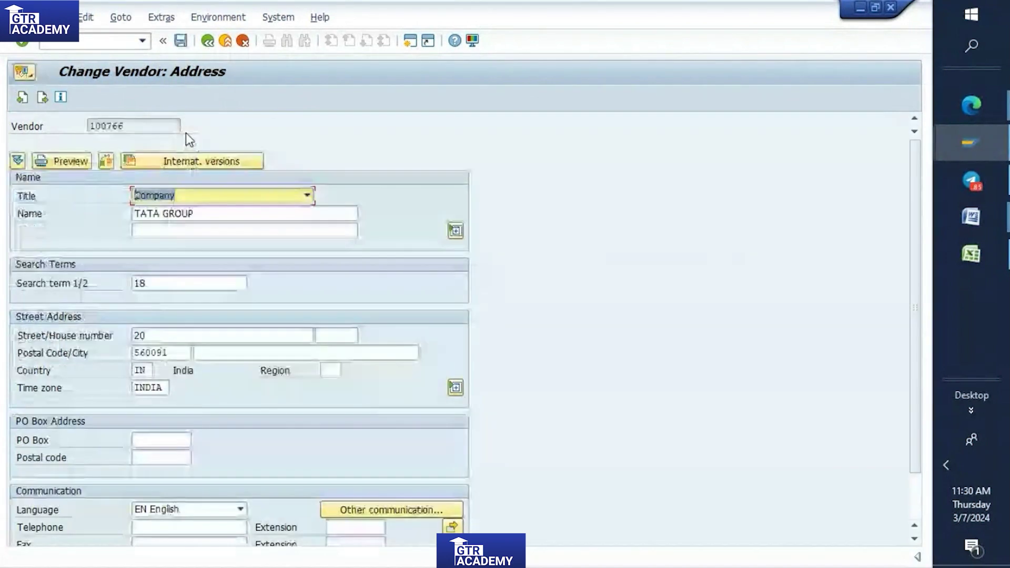
Step: Set the vendor's street to 50 in the address data and save the vendor
click(177, 335)
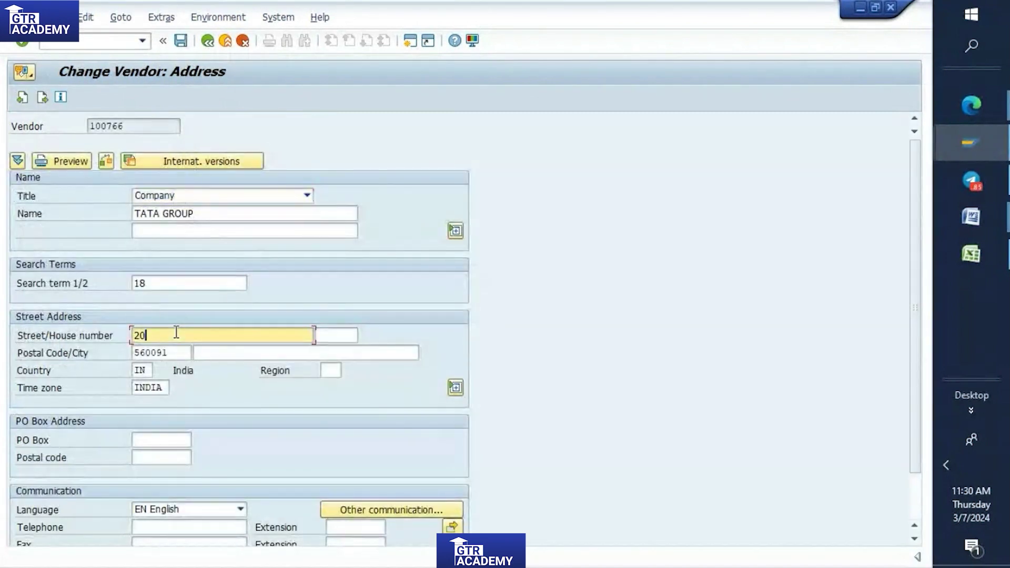
key(BackSpace)
key(BackSpace)
text(50)
click(181, 41)
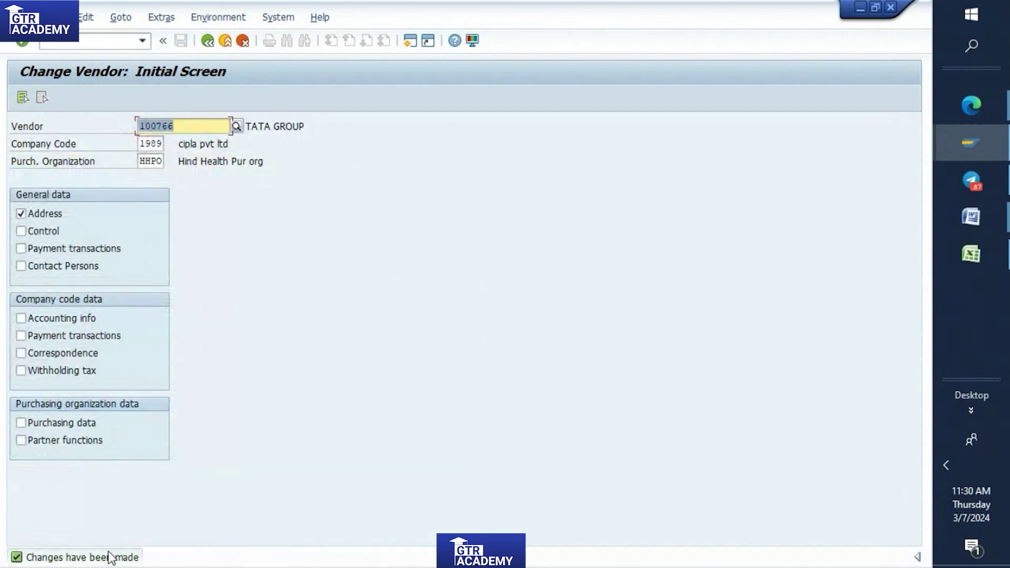
Step: Display the vendor's changed fields in XK04, examine the Street change details and return to the initial screen
click(87, 42)
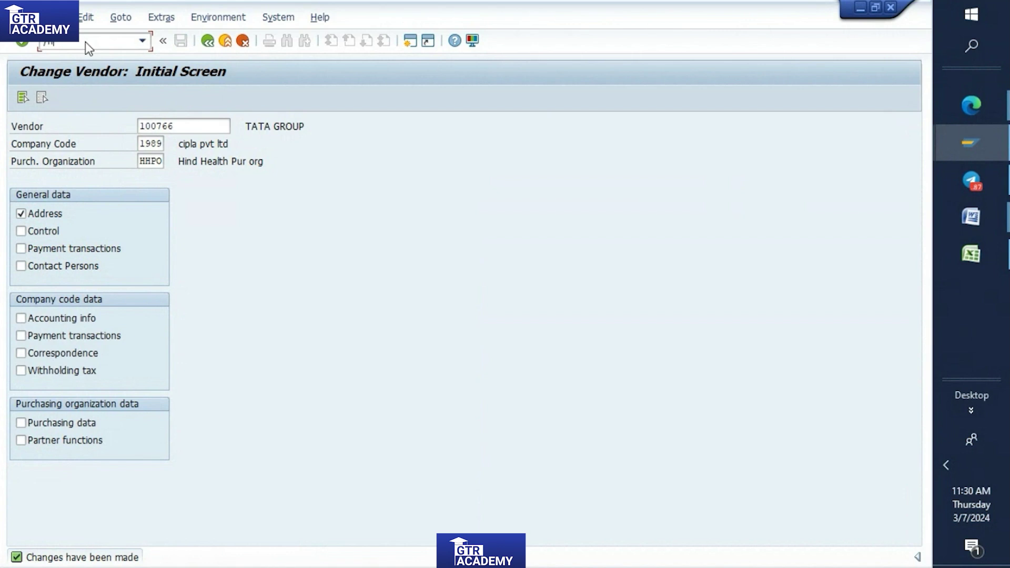
key(Return)
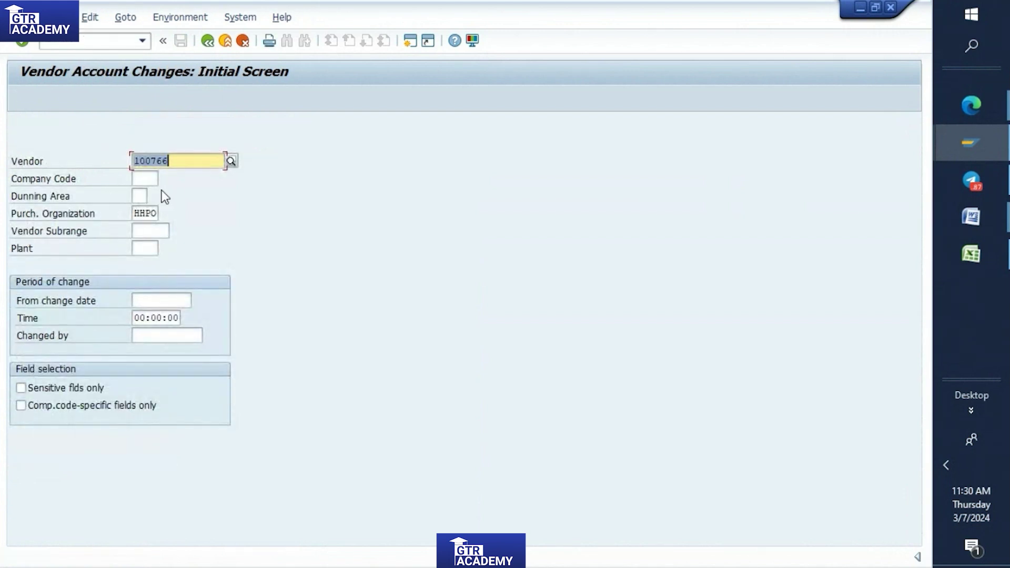
key(Return)
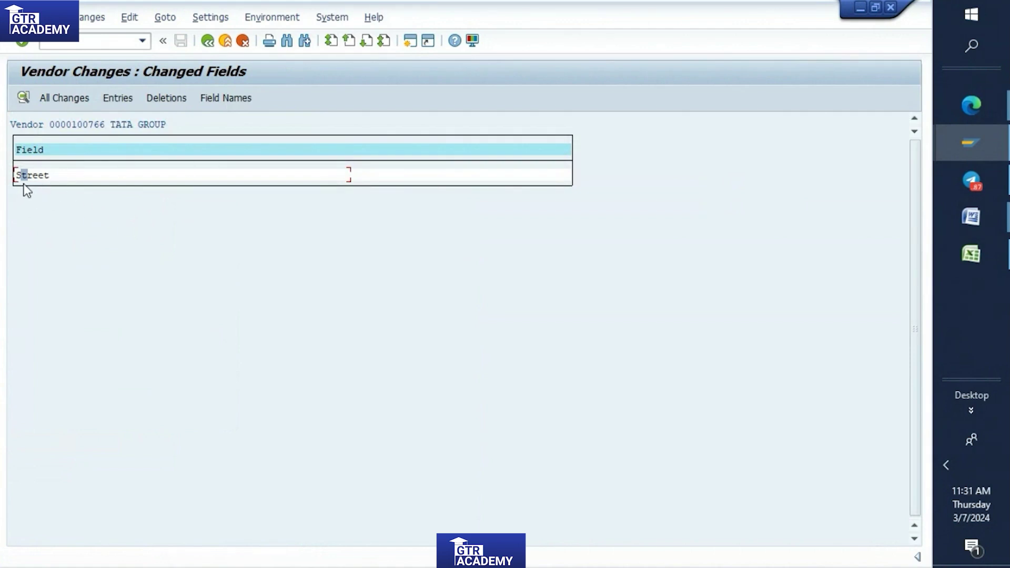
double_click(33, 175)
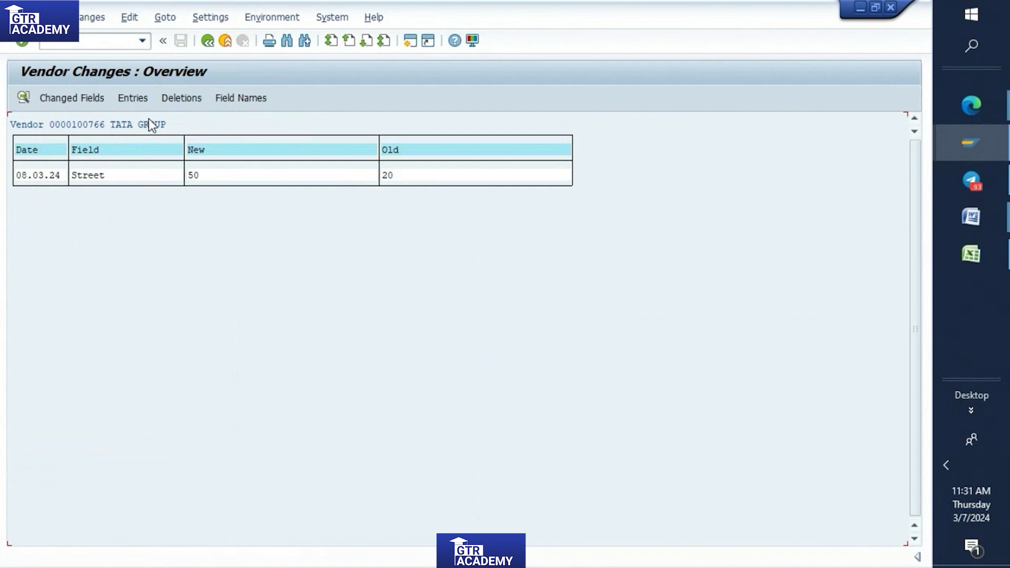
click(206, 42)
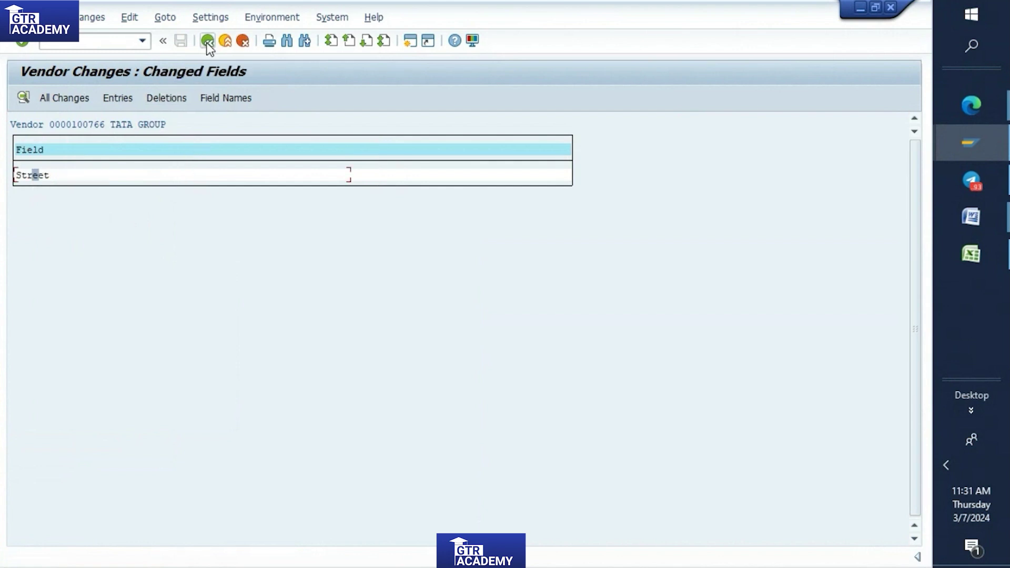
click(206, 42)
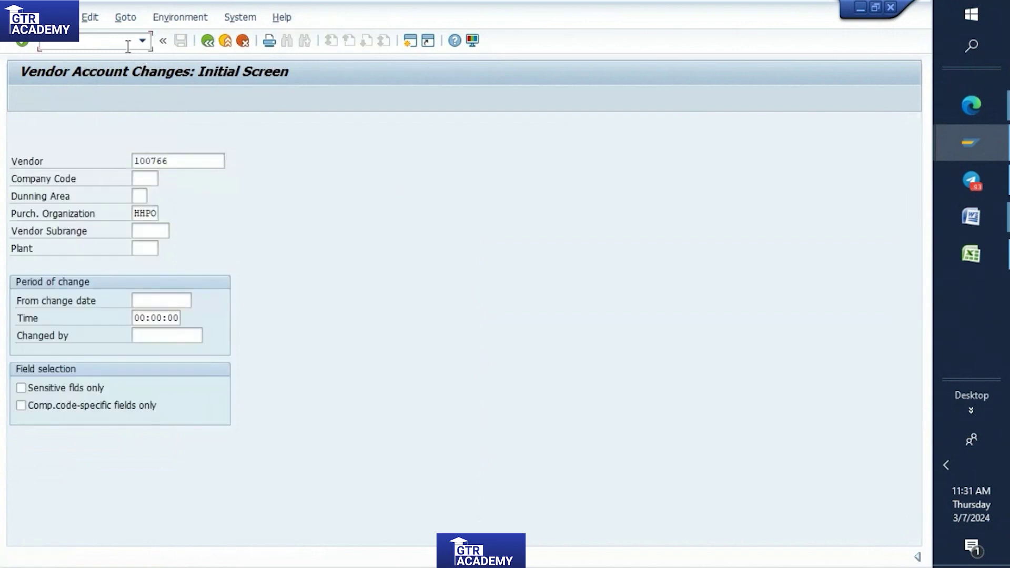